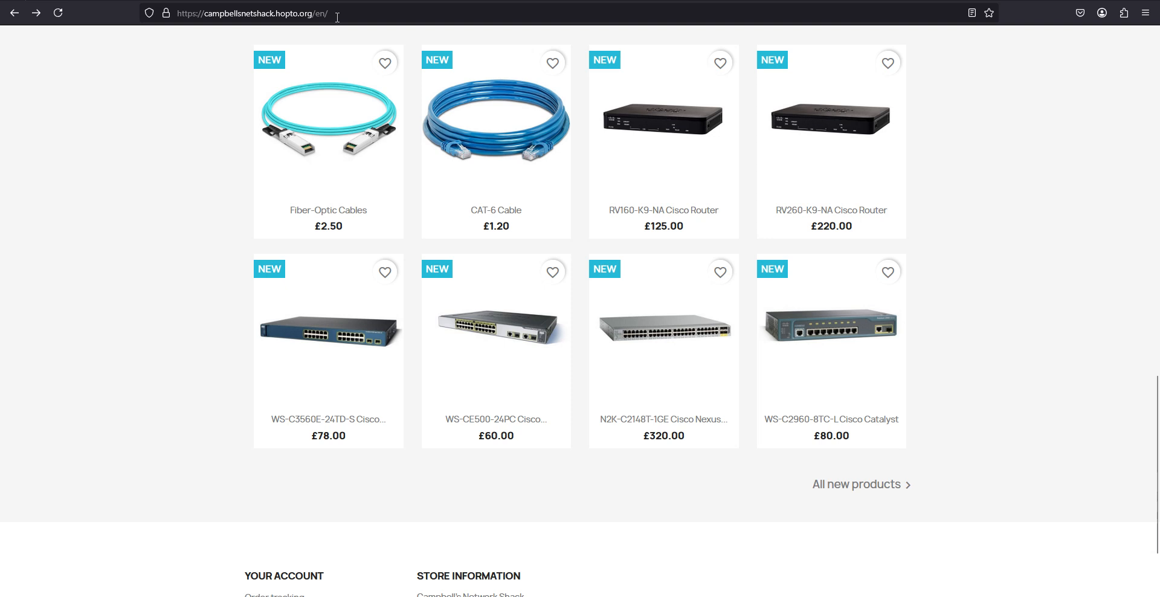
# - Replace the storefront URL's 'en/' suffix with the admin folder path to load the back-office login
pyautogui.click(331, 21)
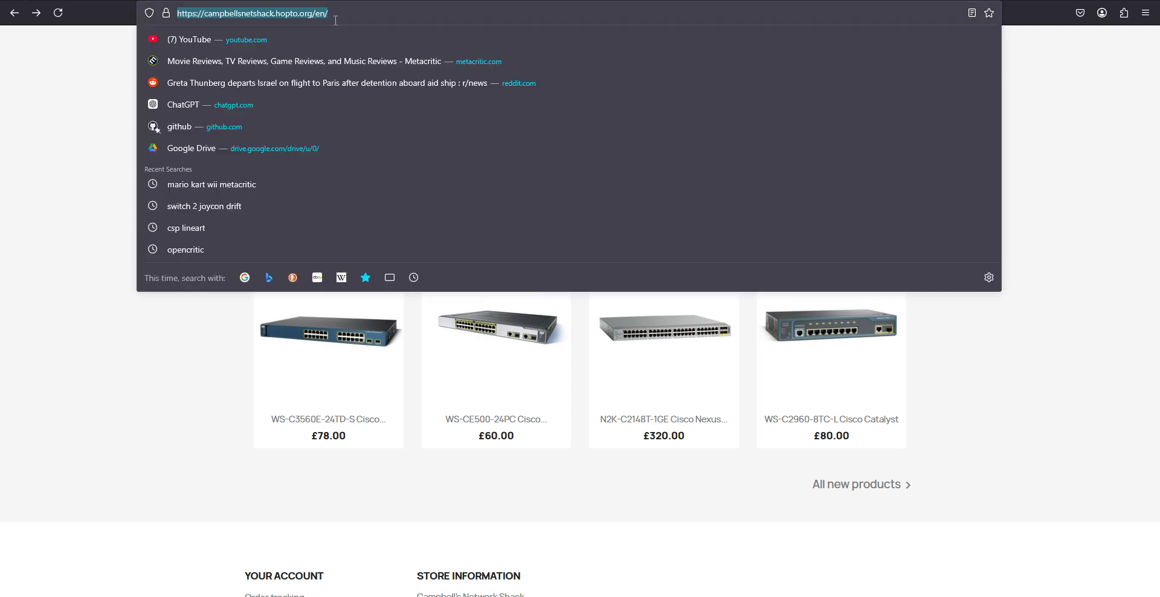
pyautogui.click(336, 20)
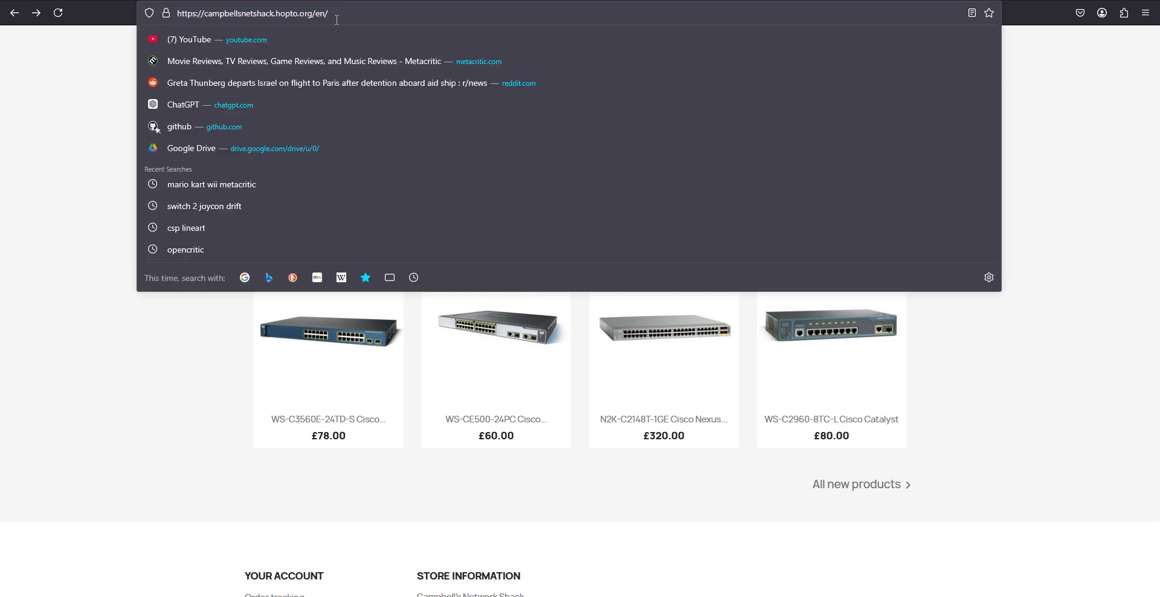
pyautogui.press('BackSpace')
pyautogui.press('BackSpace')
pyautogui.press('BackSpace')
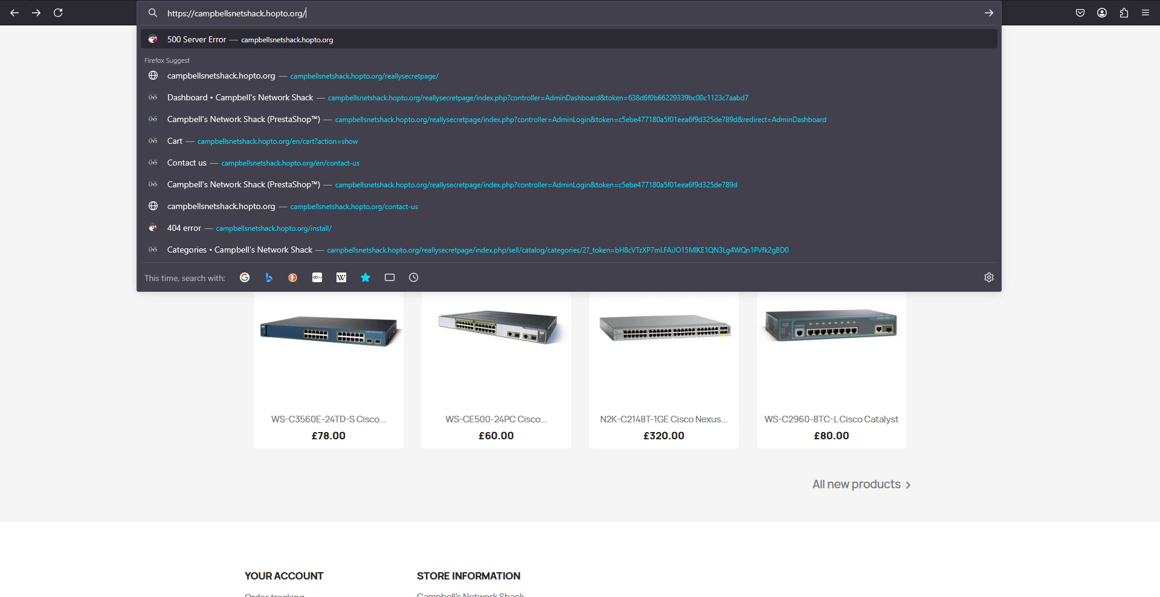
pyautogui.write('reall')
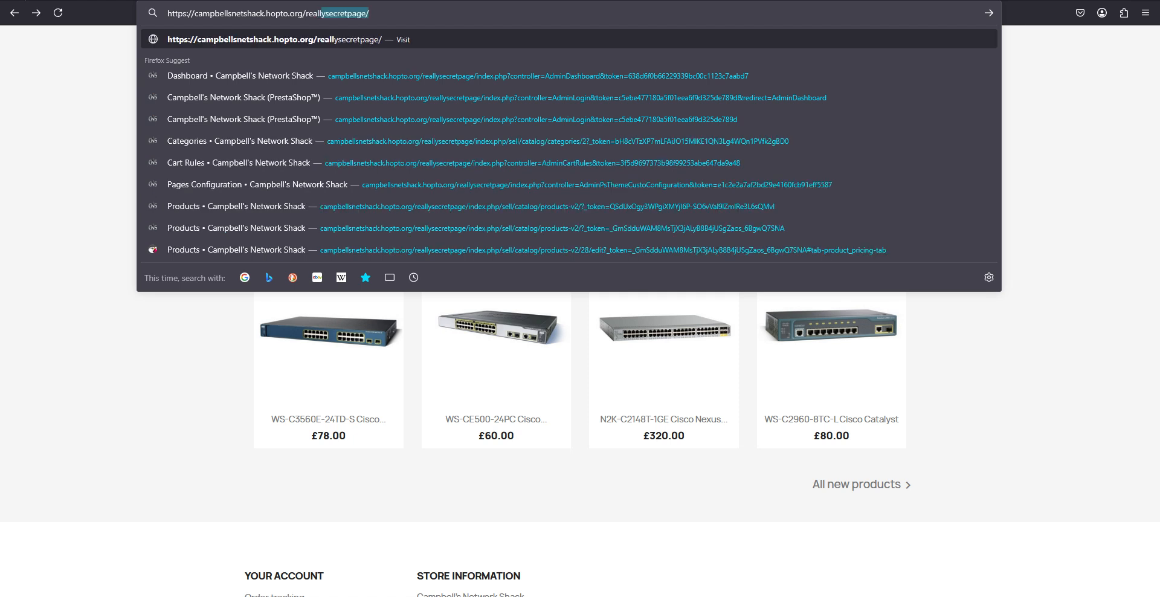
pyautogui.press('Return')
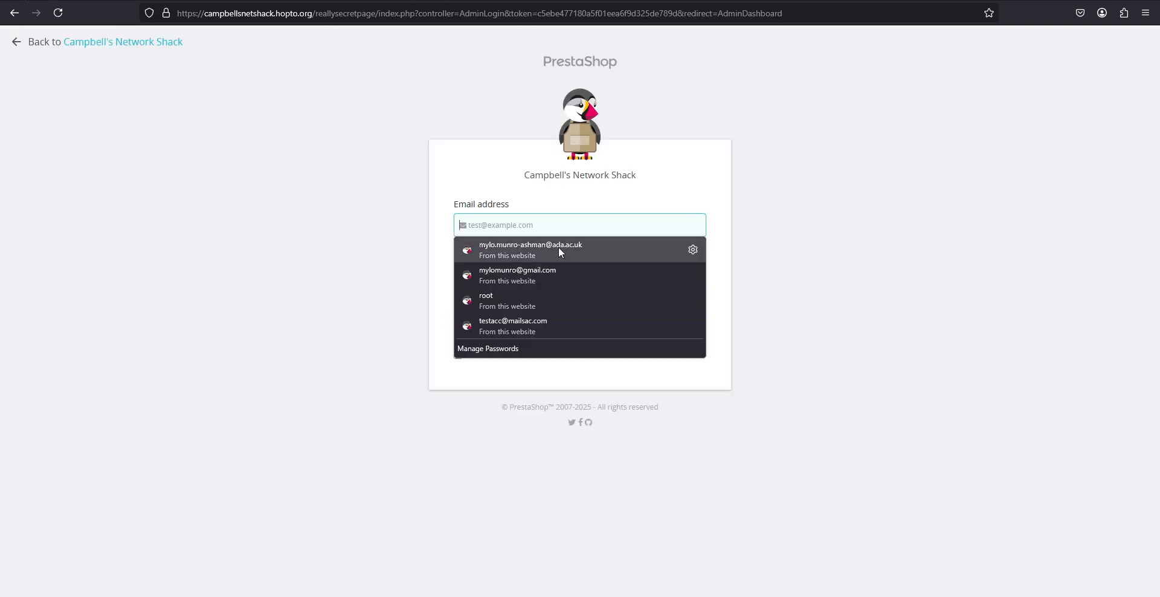
# - Sign in to the back office using the saved admin login from autofill
pyautogui.click(559, 247)
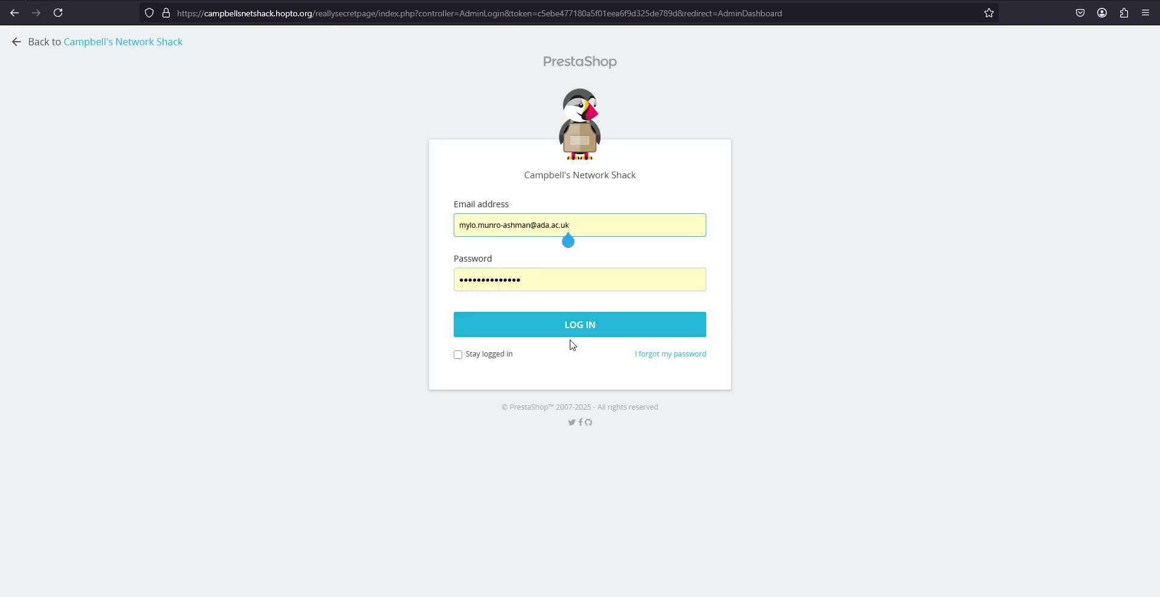
pyautogui.click(511, 332)
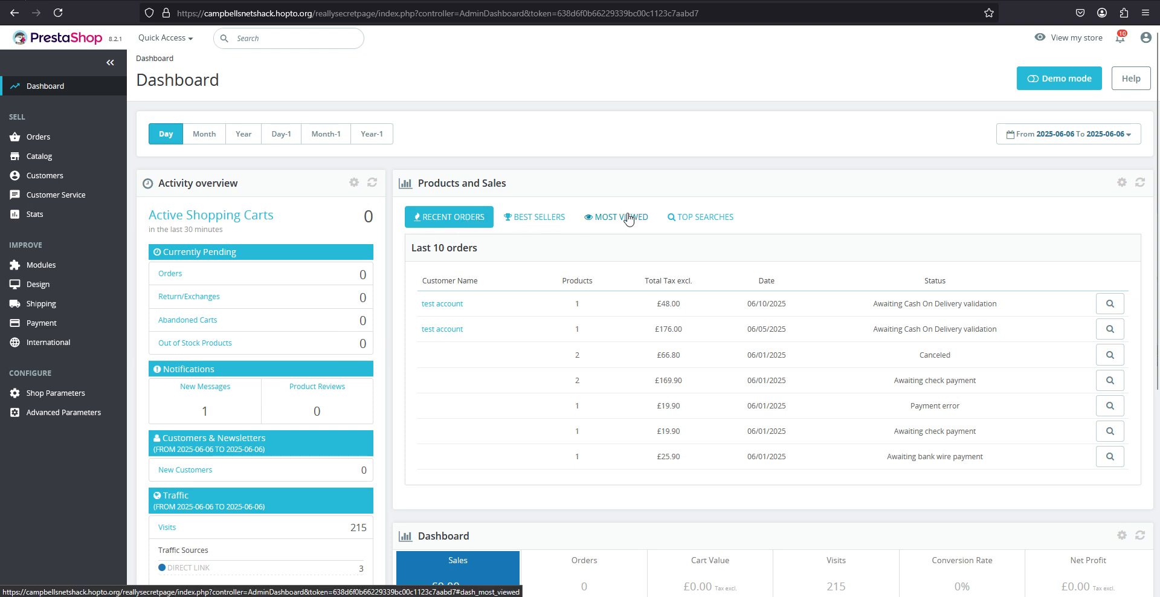
# - Browse the Dashboard's Most Viewed and Best Sellers panels and the forecast chart
pyautogui.click(607, 217)
pyautogui.click(552, 223)
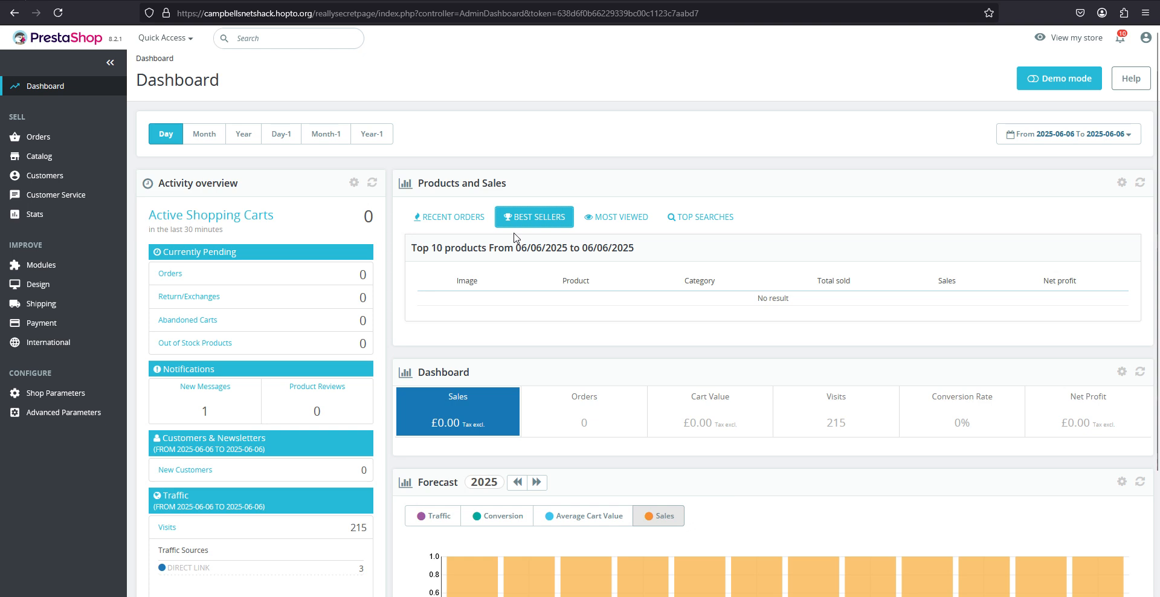
pyautogui.scroll(-2, 436, 254)
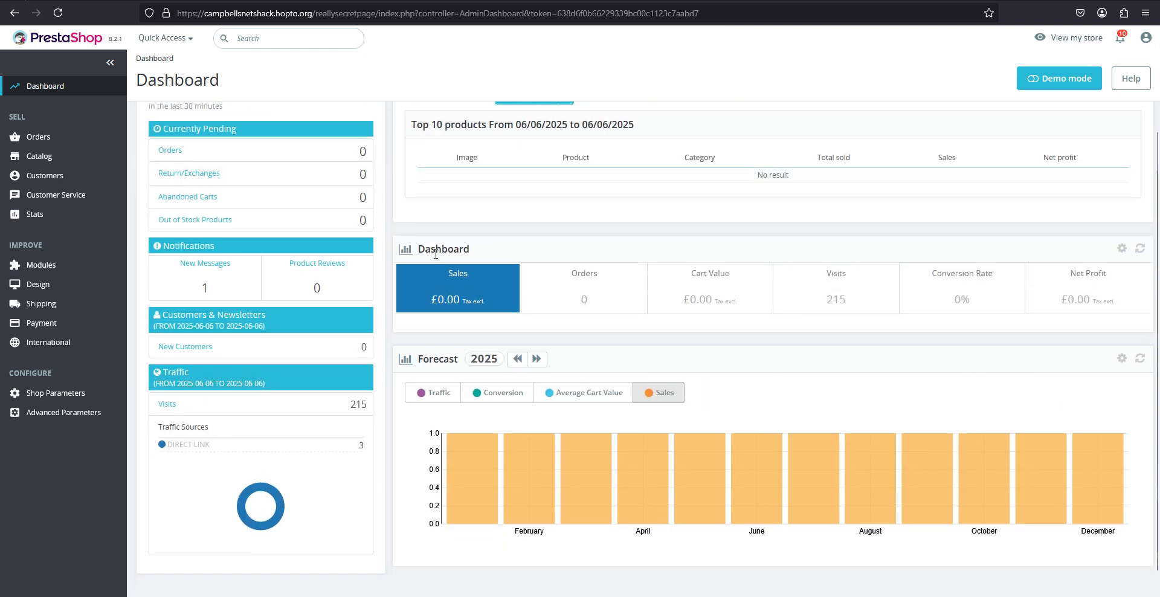
pyautogui.moveTo(490, 478)
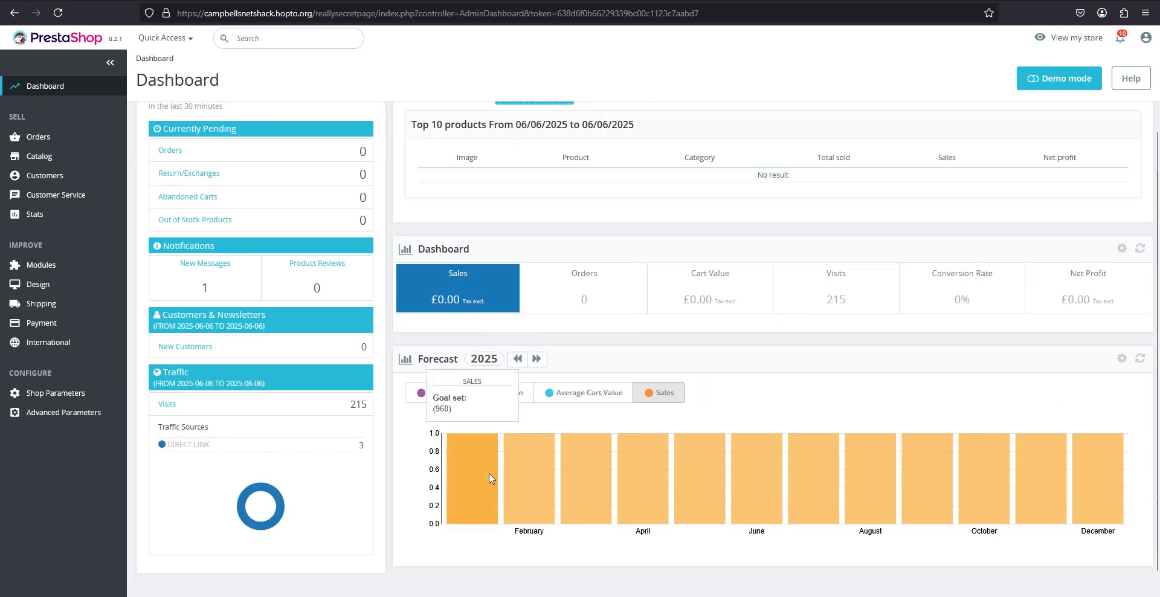
pyautogui.scroll(2, 488, 473)
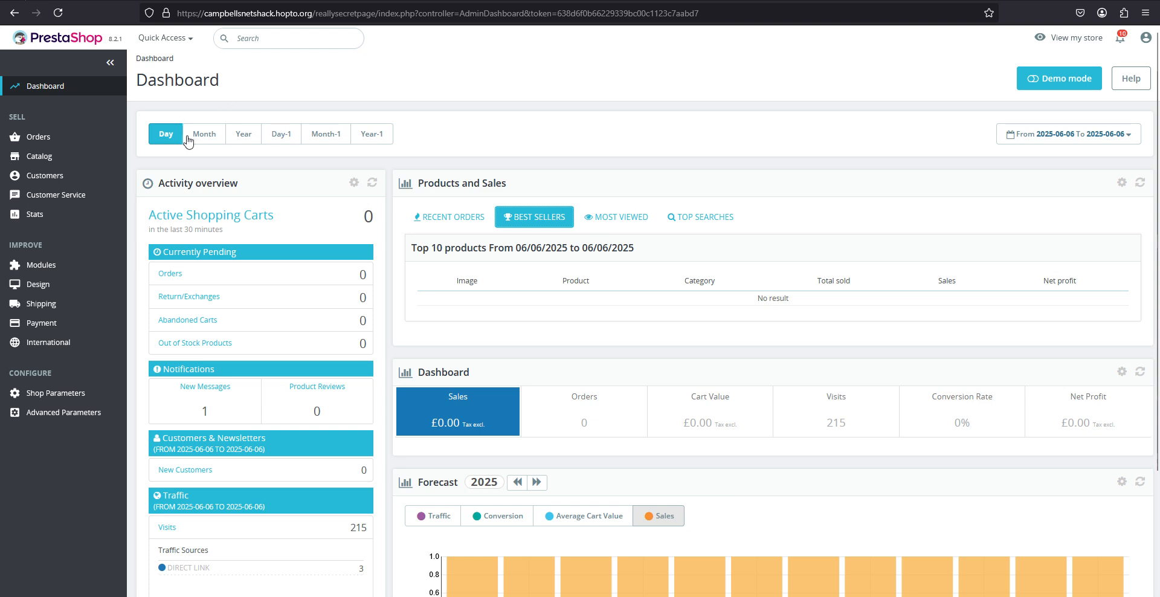
# - Switch statistics to Month (2025-06-01 to 2025-06-10), then revisit Most Viewed and Recent Orders
pyautogui.click(188, 136)
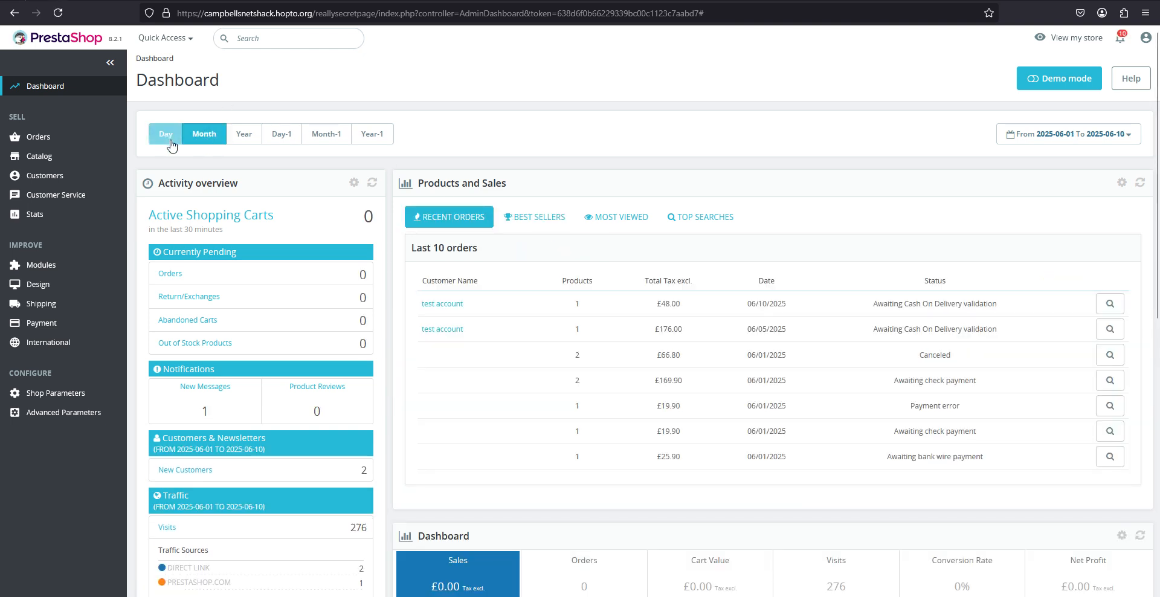
pyautogui.scroll(-3, 242, 411)
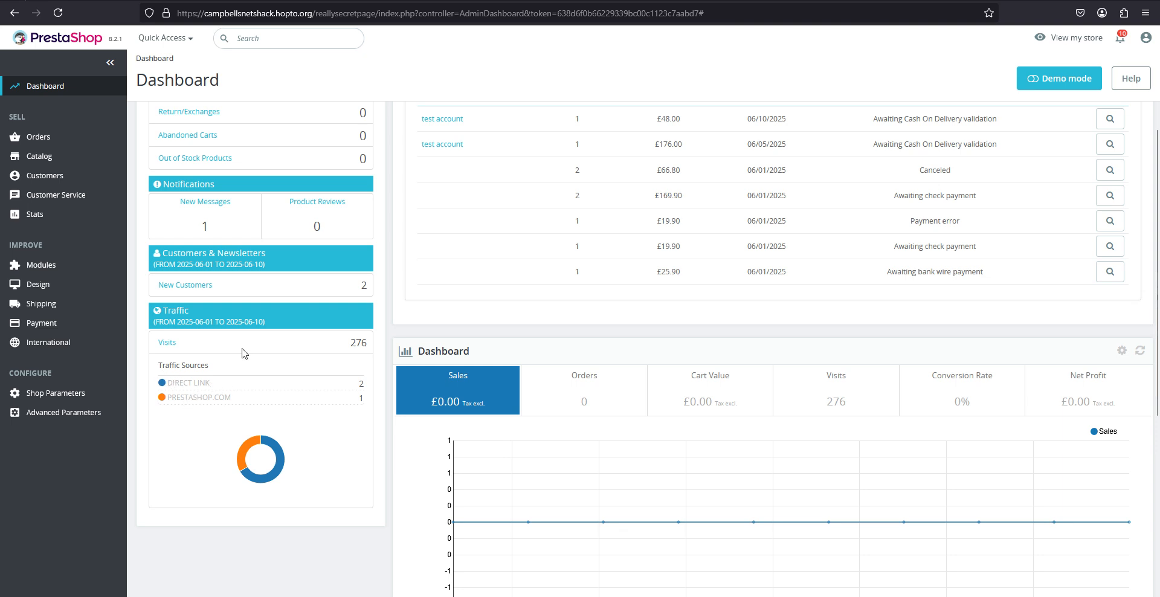
pyautogui.scroll(-1, 278, 358)
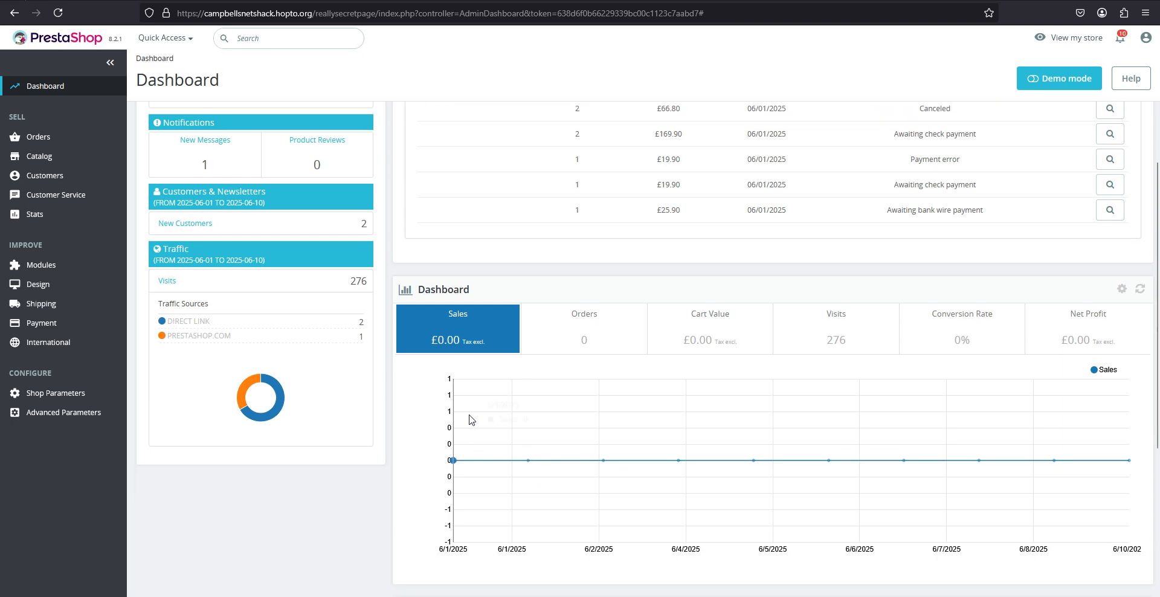
pyautogui.scroll(4, 478, 417)
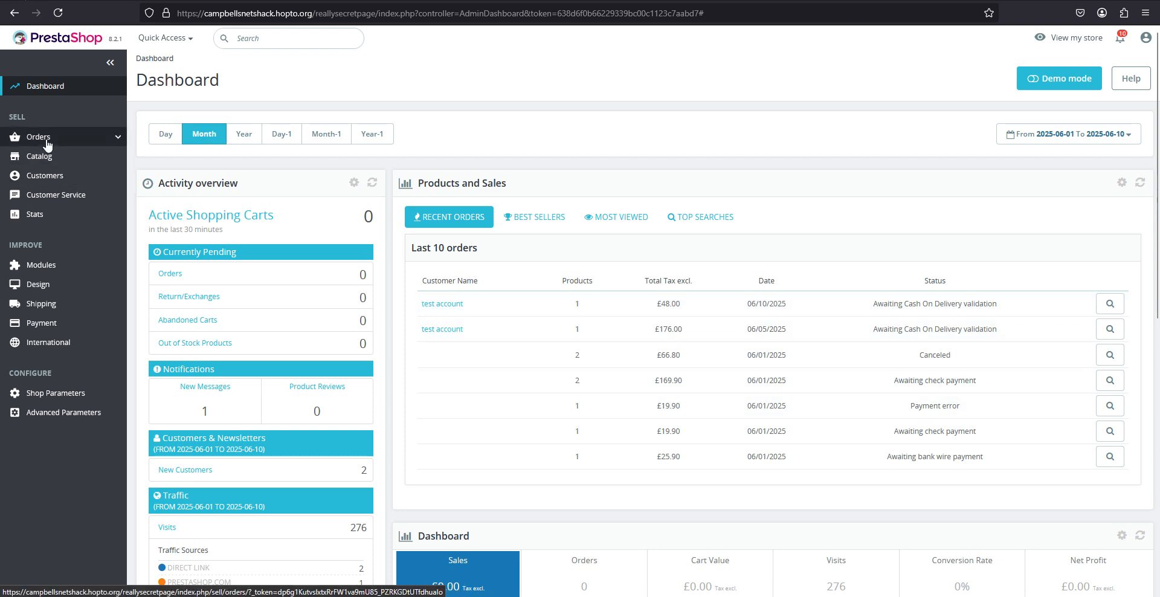
pyautogui.click(655, 227)
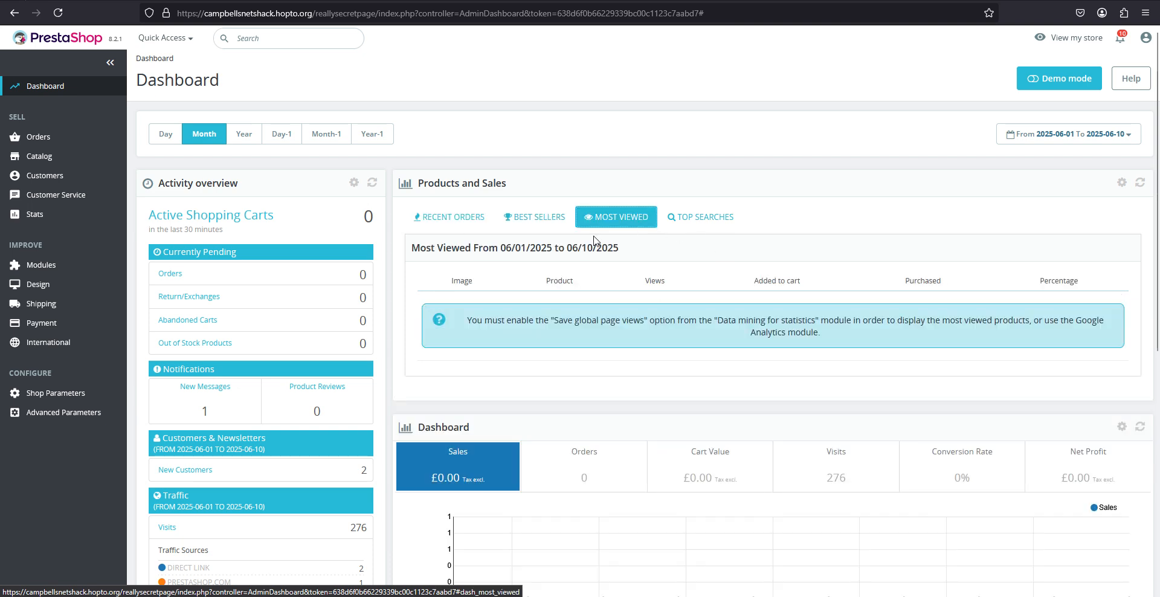
pyautogui.click(425, 220)
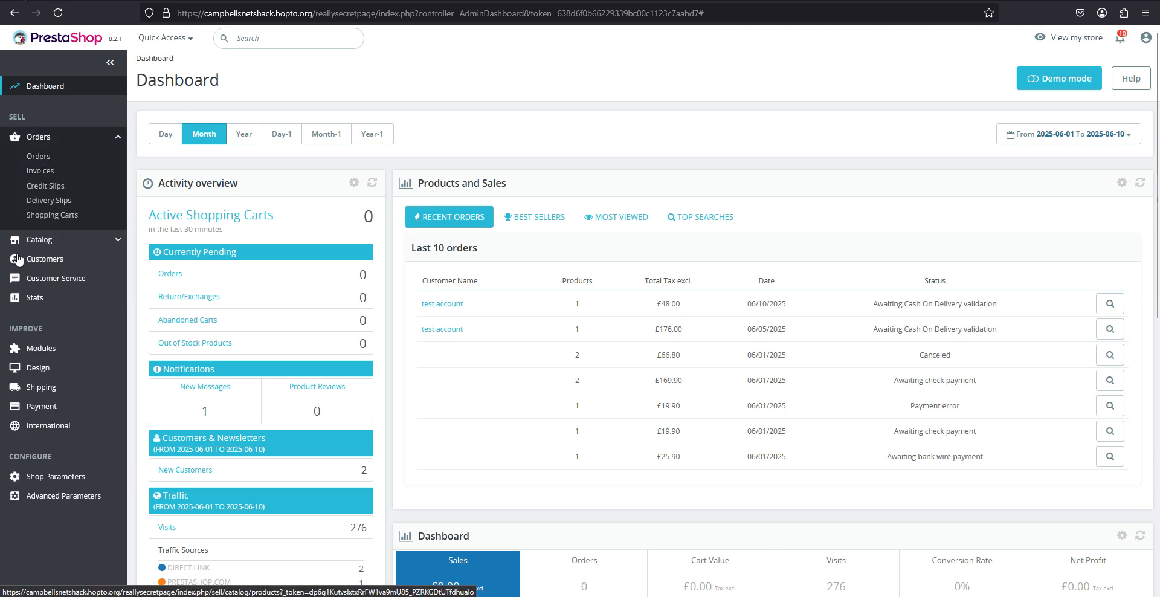
# - Open Catalog > Categories, listing Switches, Routers and Cabling
pyautogui.moveTo(50, 236)
pyautogui.click(53, 192)
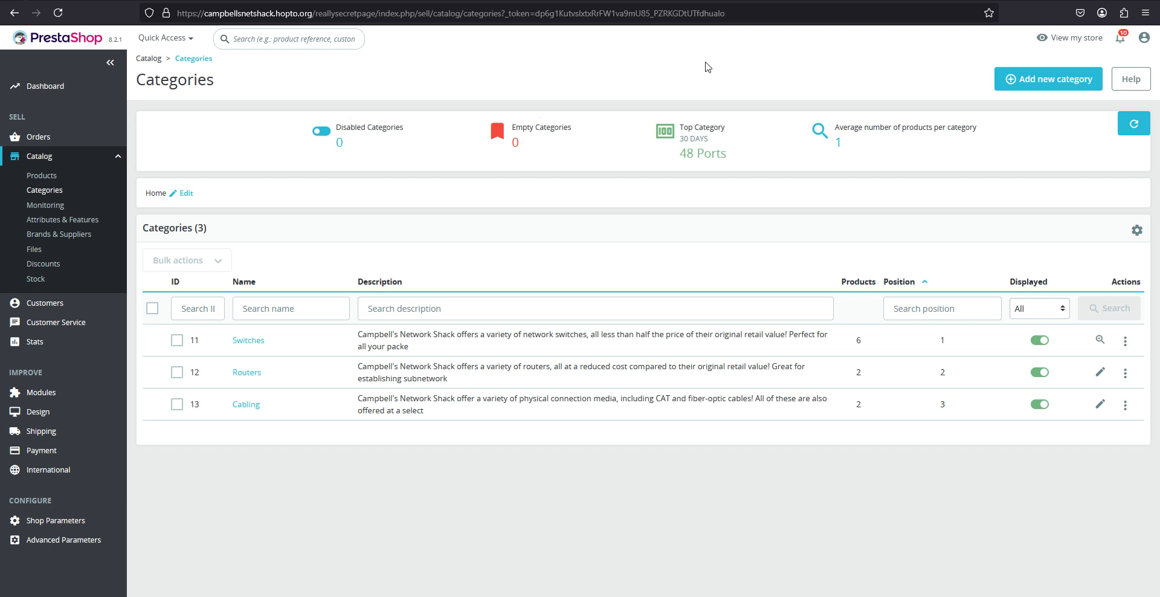
# - Create and save the Access Points category with description 'wireless access point'
pyautogui.click(1034, 80)
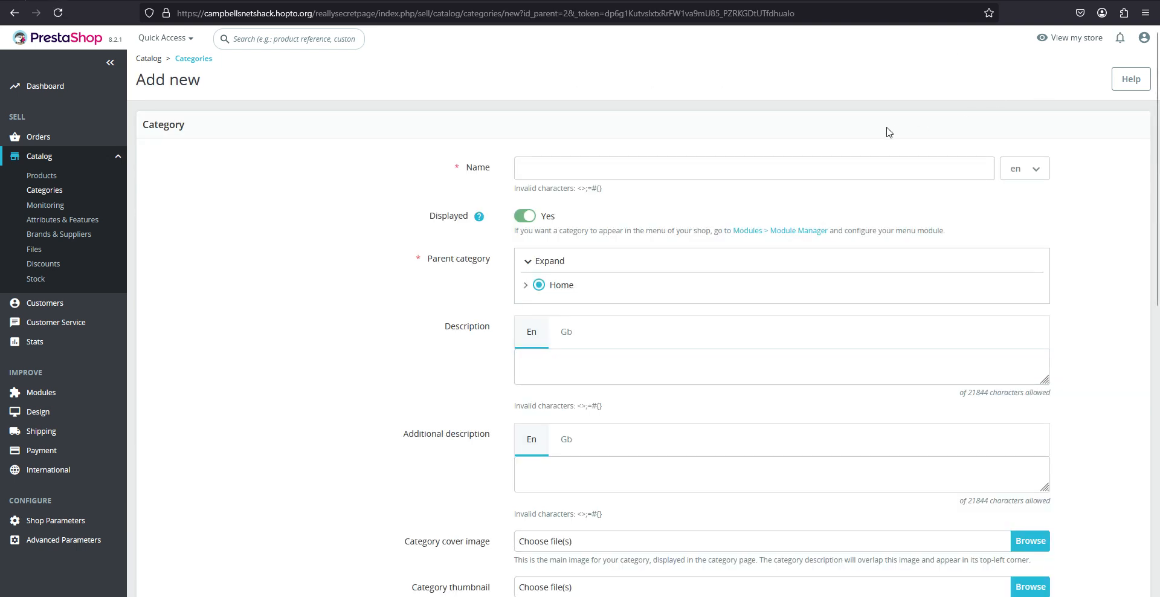
pyautogui.click(525, 158)
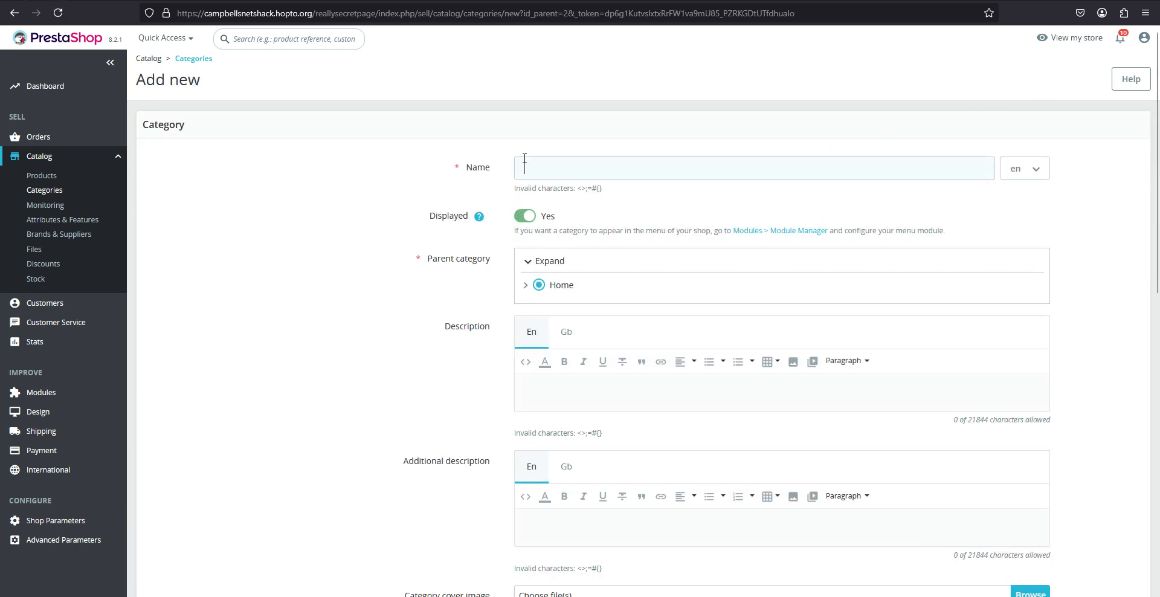
pyautogui.write('Access Points')
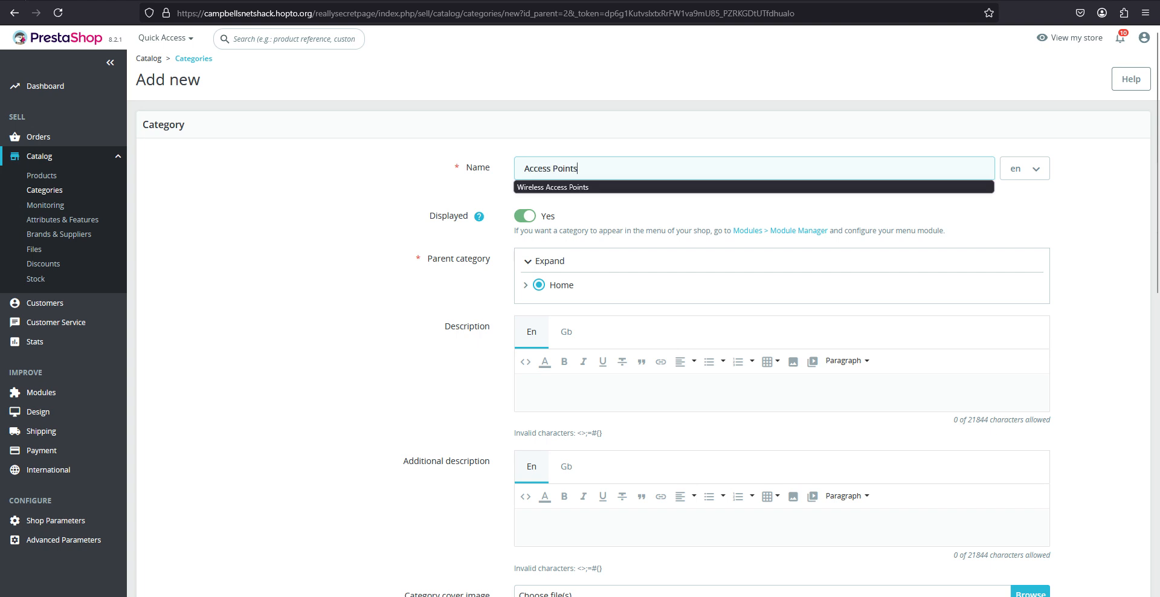
pyautogui.click(456, 336)
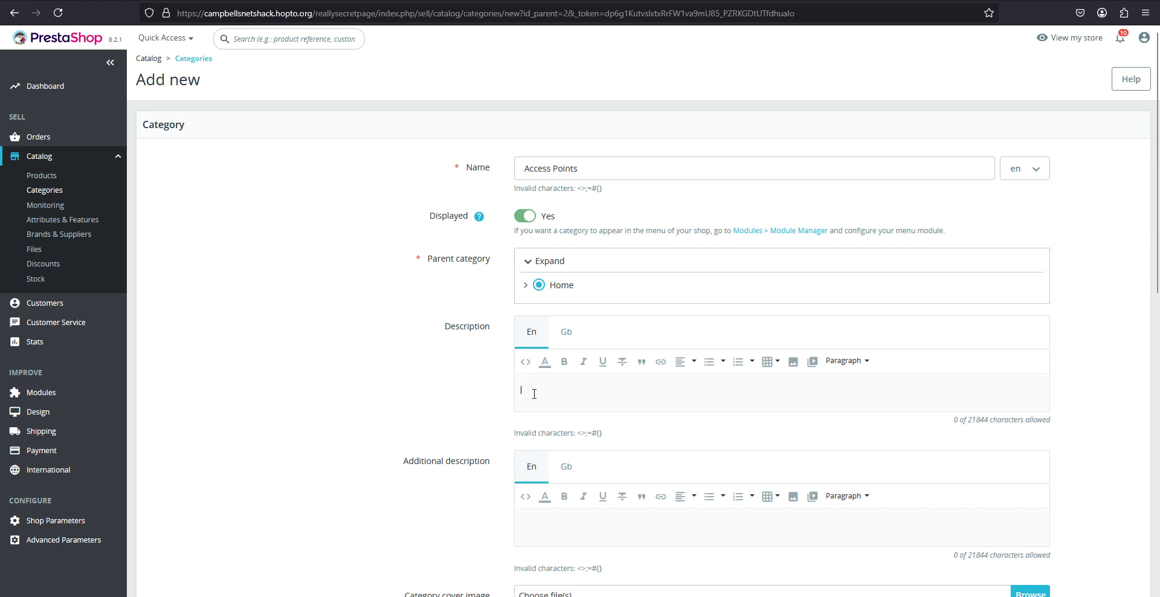
pyautogui.write('wireless access point')
pyautogui.scroll(-2, 580, 432)
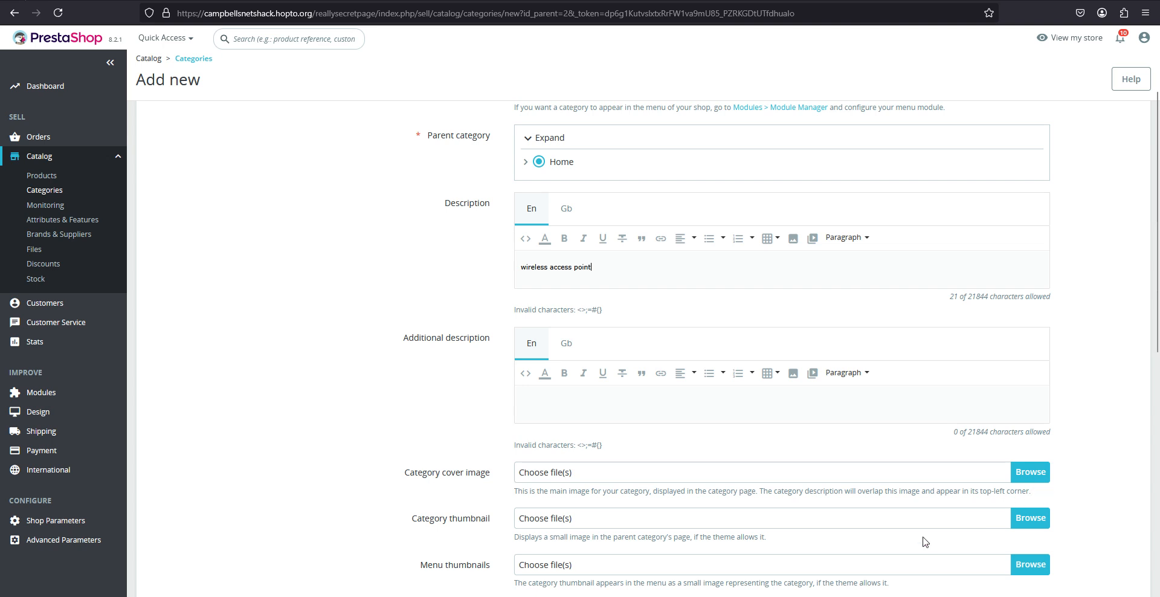
pyautogui.scroll(-3, 868, 541)
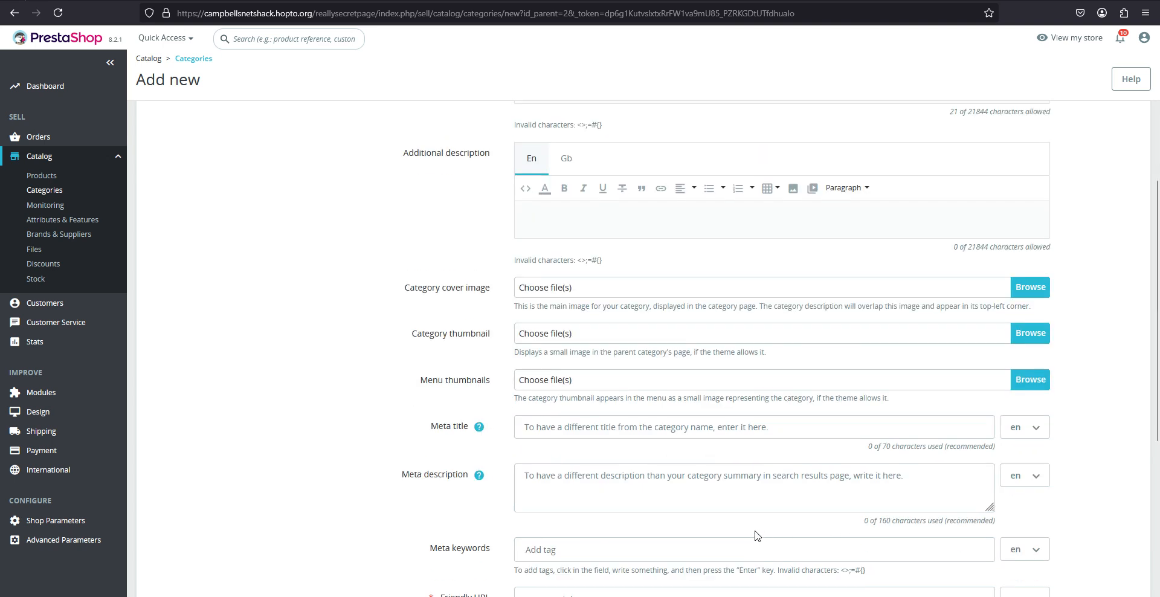
pyautogui.scroll(-2, 669, 495)
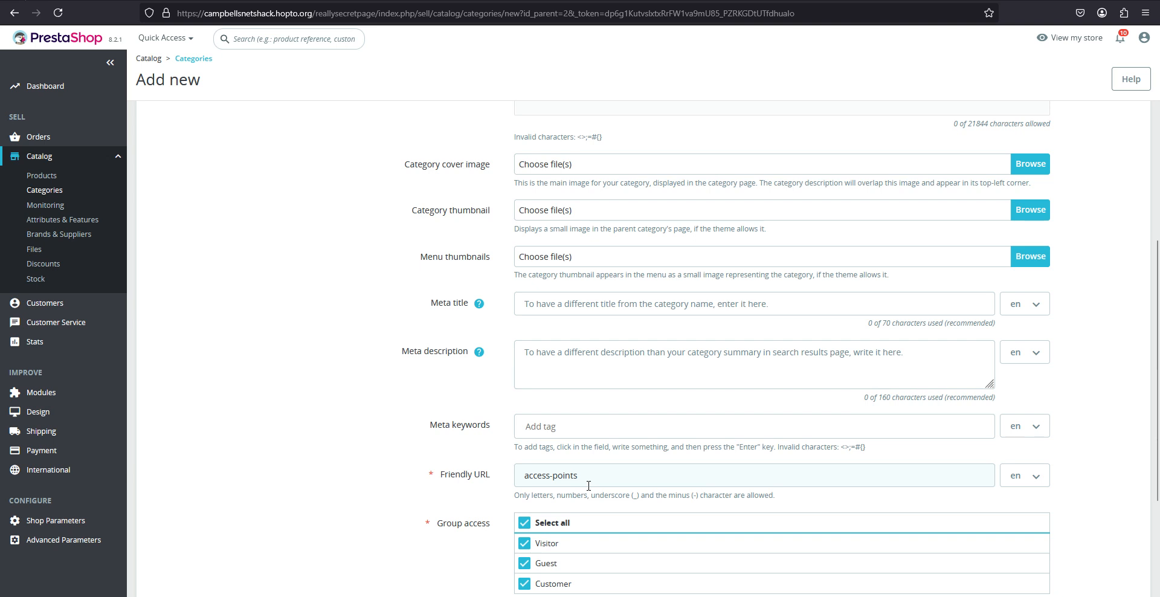
pyautogui.scroll(-3, 588, 485)
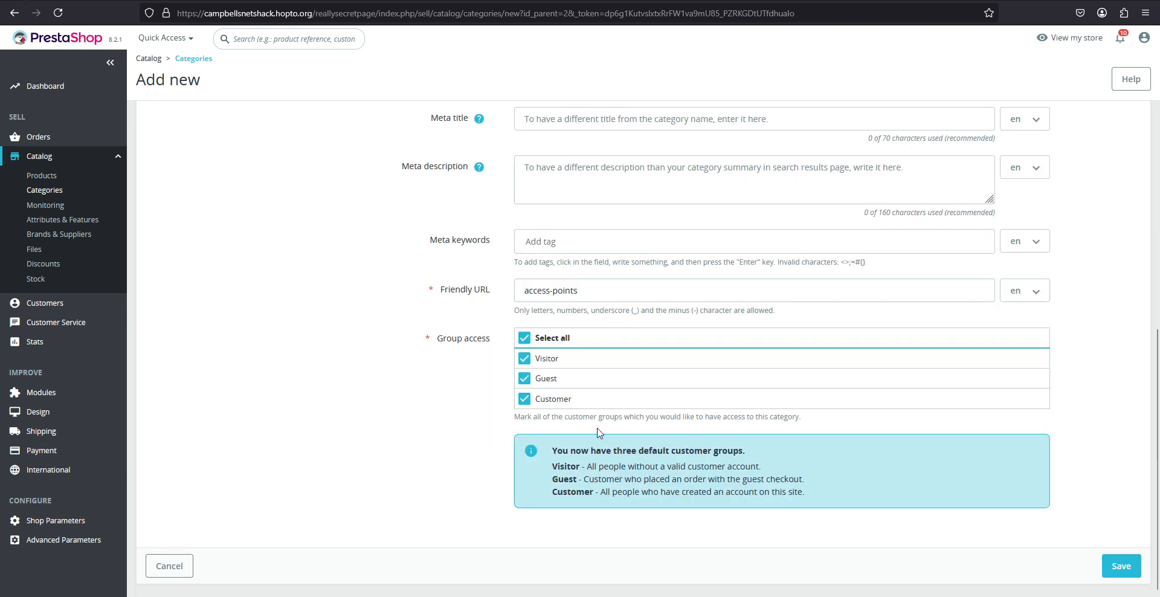
pyautogui.click(1116, 563)
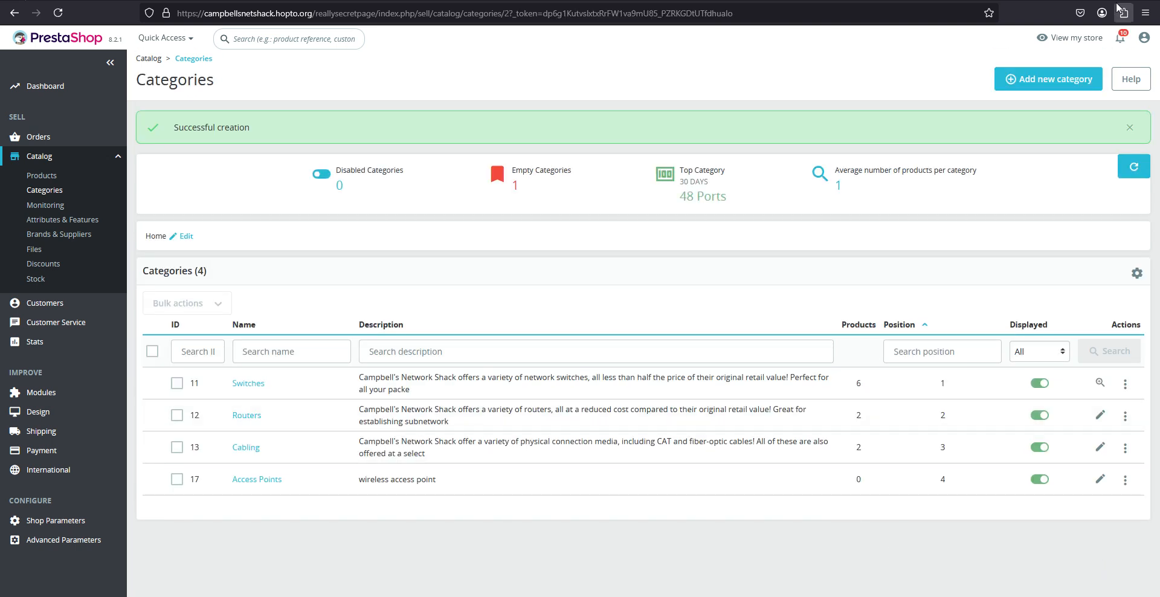
pyautogui.click(18, 0)
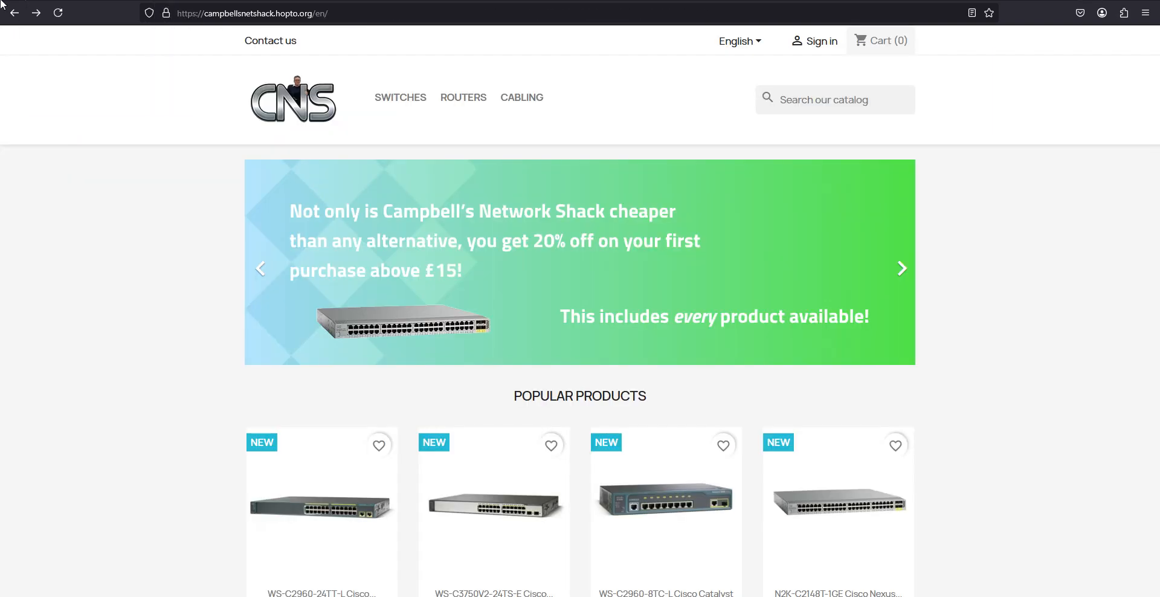
pyautogui.click(61, 11)
pyautogui.click(943, 0)
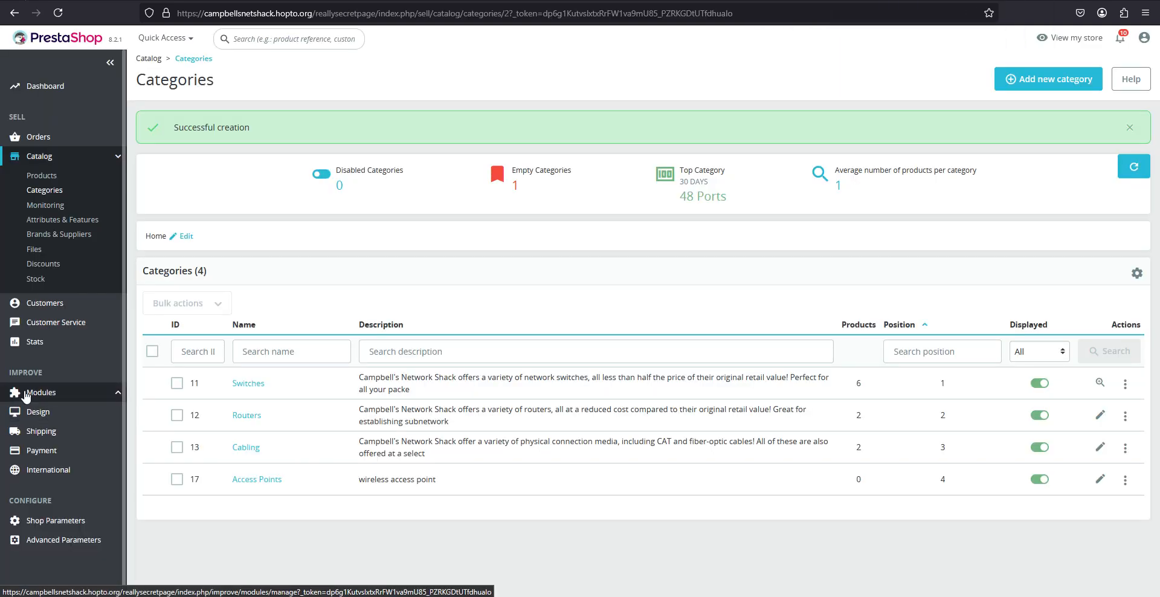
# - In Module Manager, find Main menu under Theme modules and open its configuration
pyautogui.moveTo(44, 266)
pyautogui.click(48, 285)
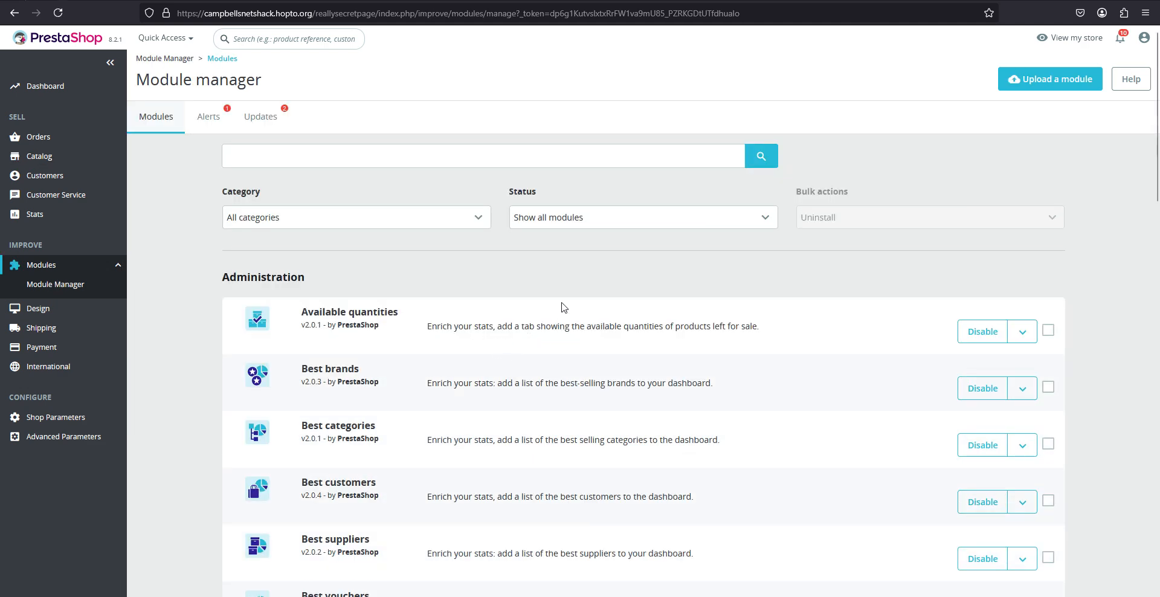
pyautogui.scroll(-10, 559, 302)
pyautogui.scroll(-10, 557, 301)
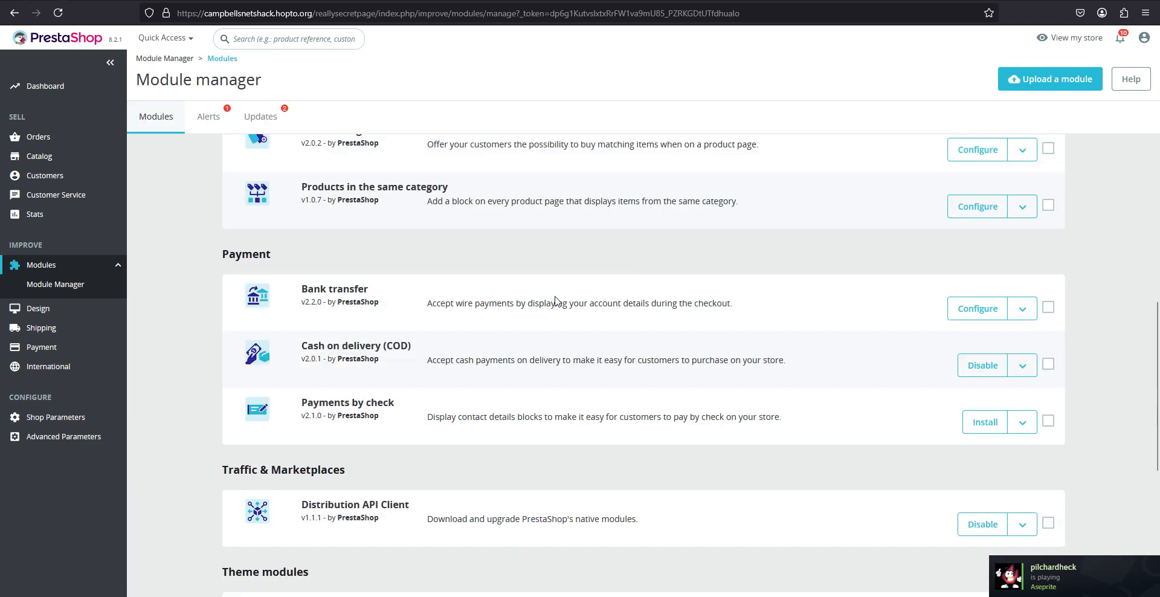
pyautogui.click(641, 560)
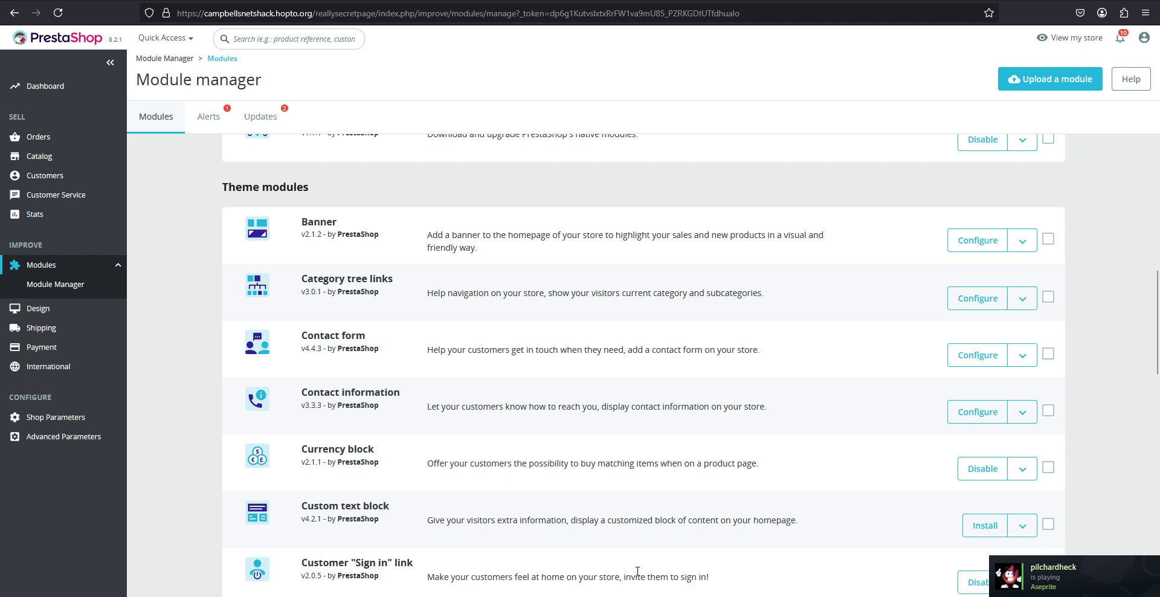
pyautogui.scroll(-17, 635, 571)
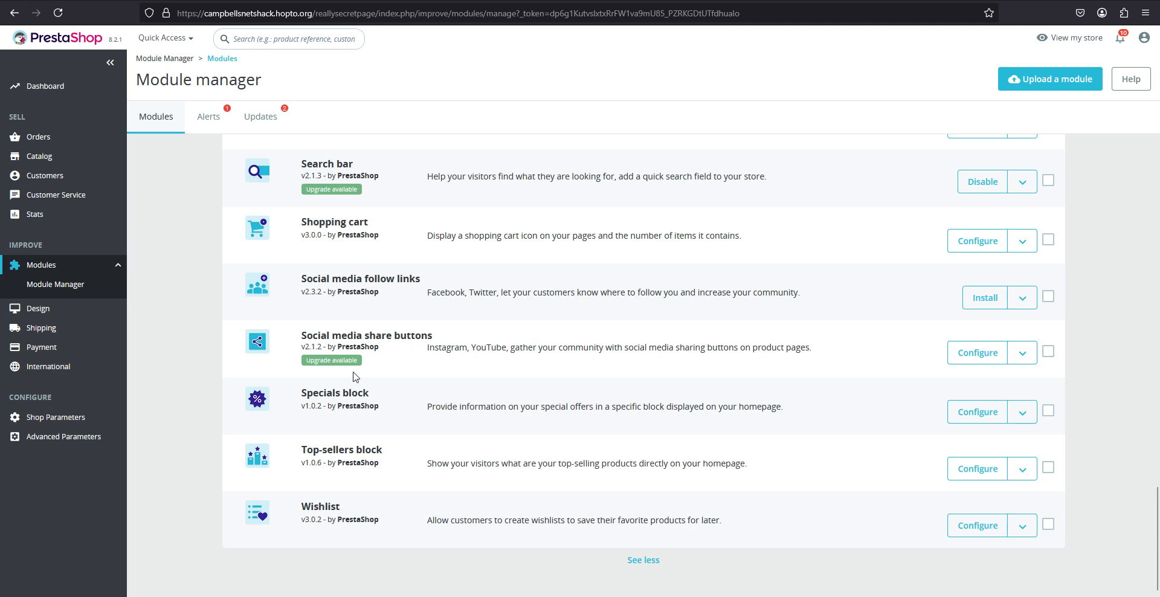
pyautogui.scroll(5, 356, 377)
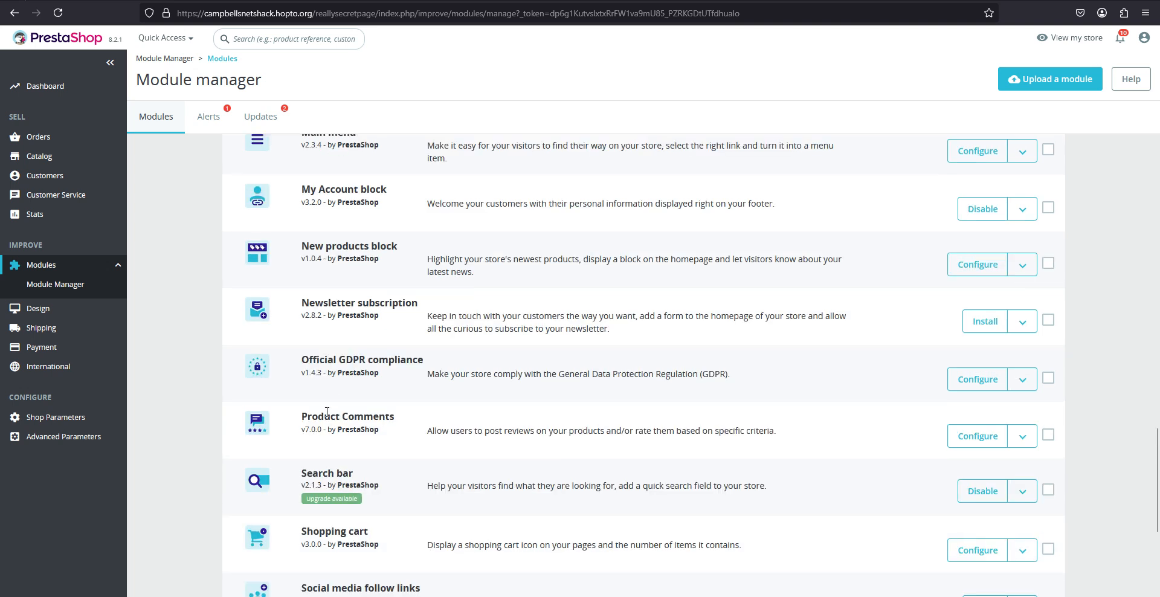
pyautogui.scroll(3, 324, 331)
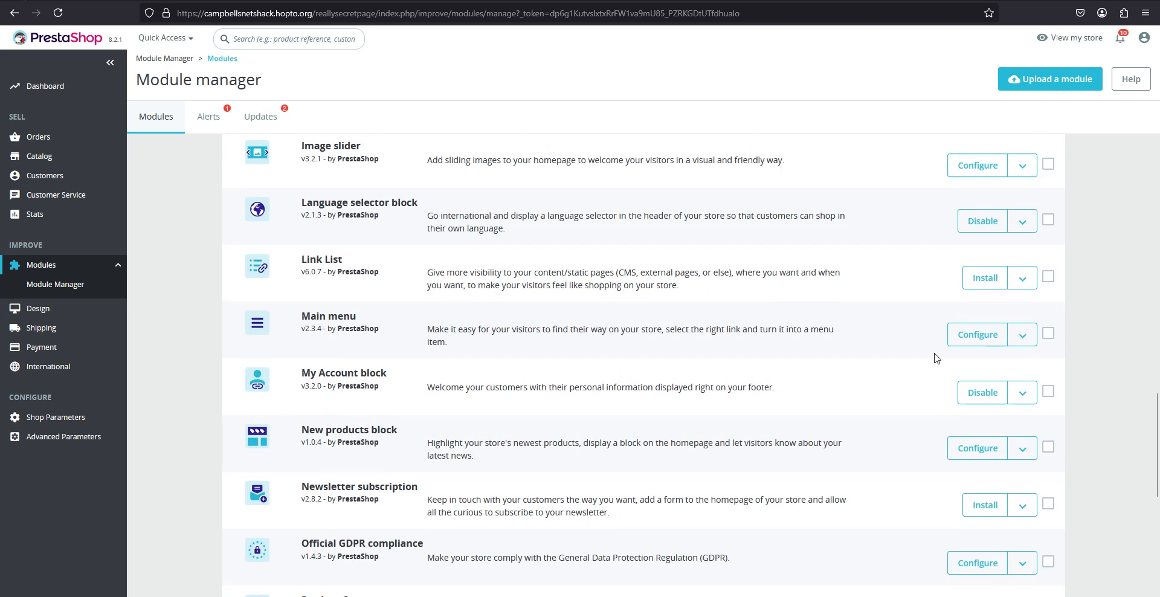
pyautogui.click(957, 341)
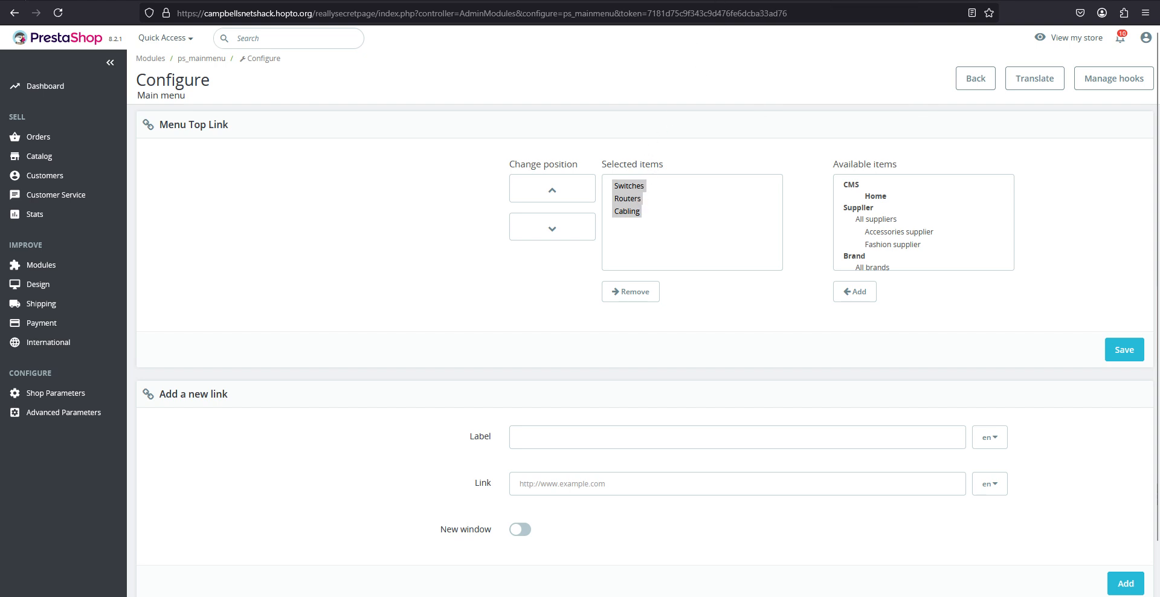
# - Add Access Points from Available items to the Menu Top Link list and save
pyautogui.hotkey('ctrl', 'Tab')
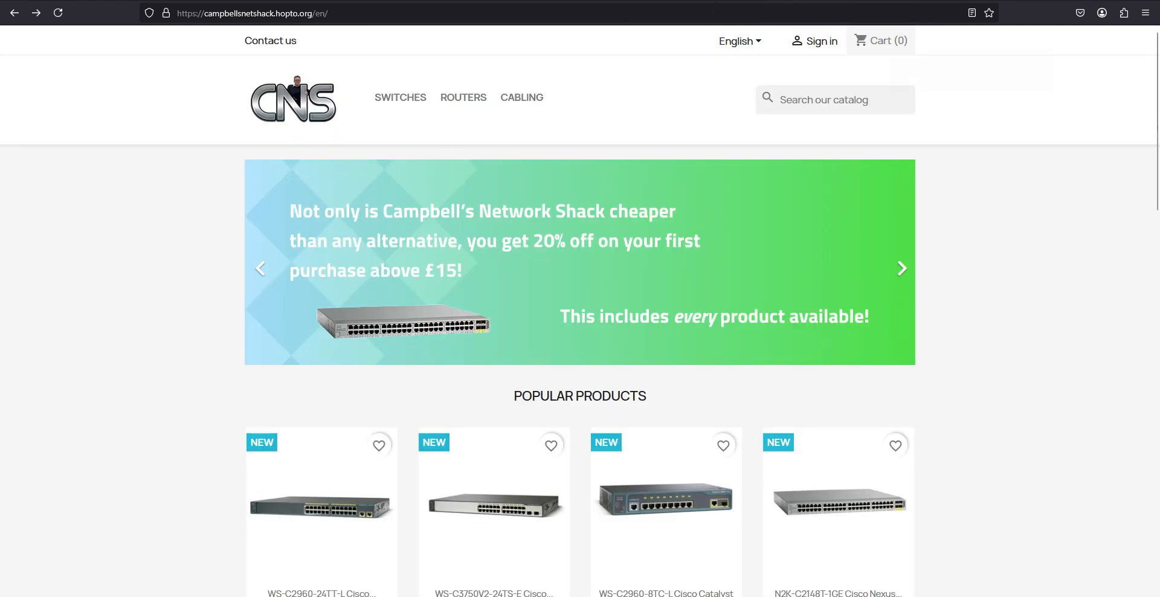
pyautogui.hotkey('ctrl', 'shift', 'Tab')
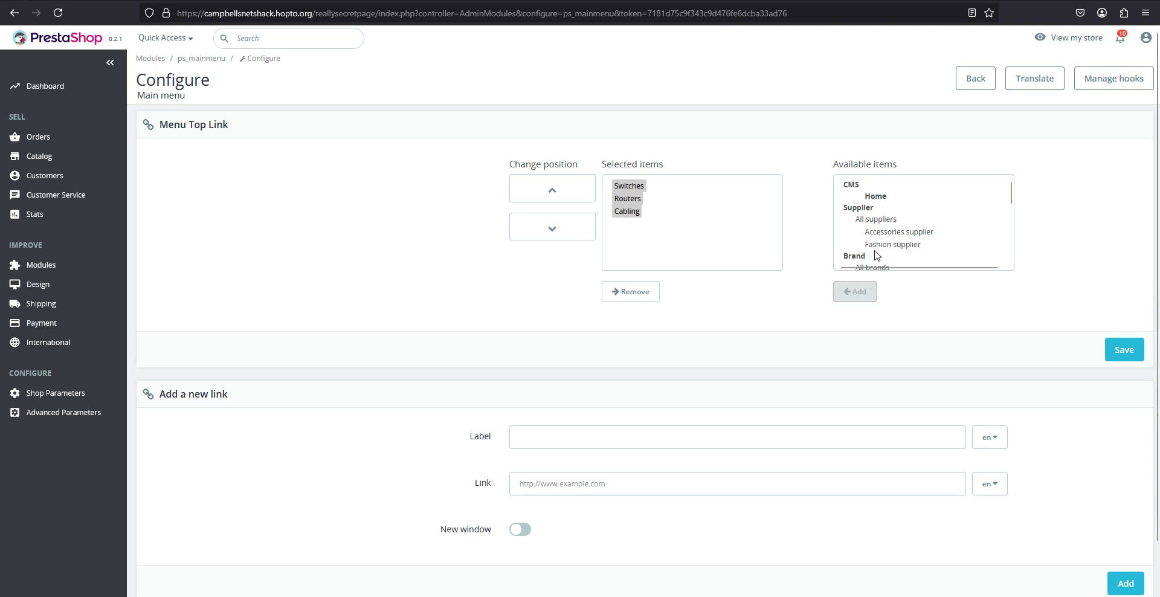
pyautogui.scroll(-3, 870, 247)
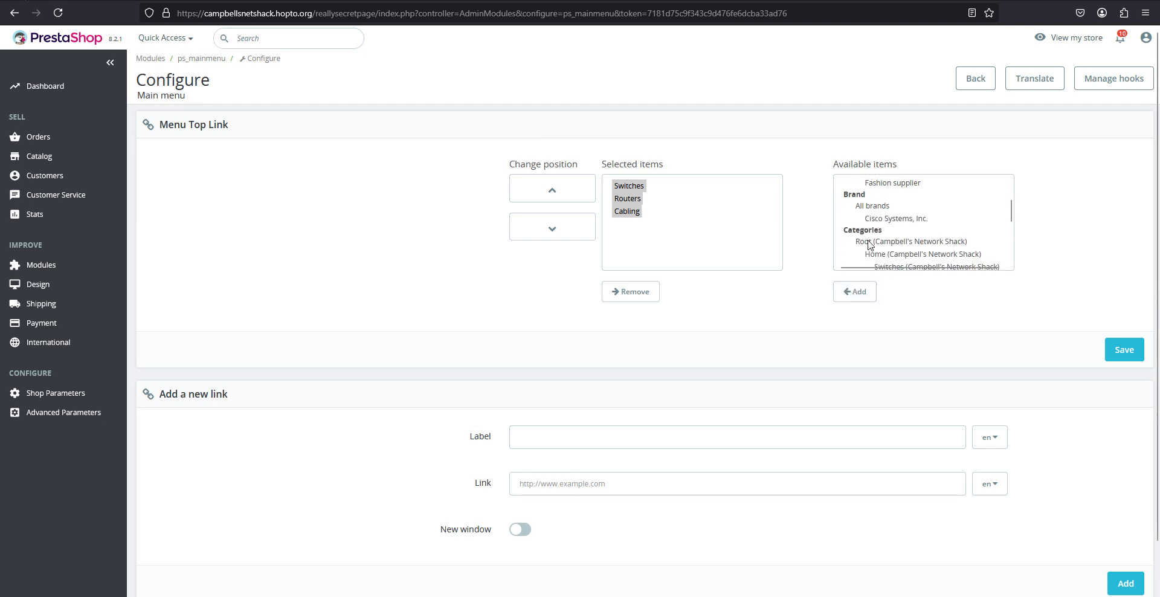
pyautogui.scroll(-4, 870, 244)
pyautogui.click(892, 227)
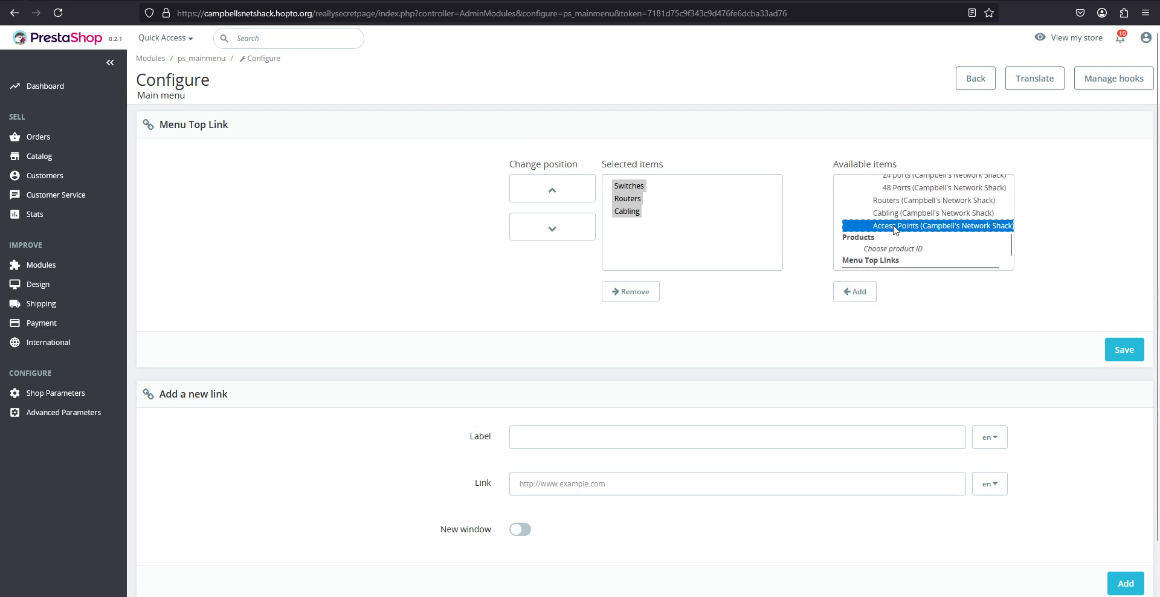
pyautogui.click(855, 293)
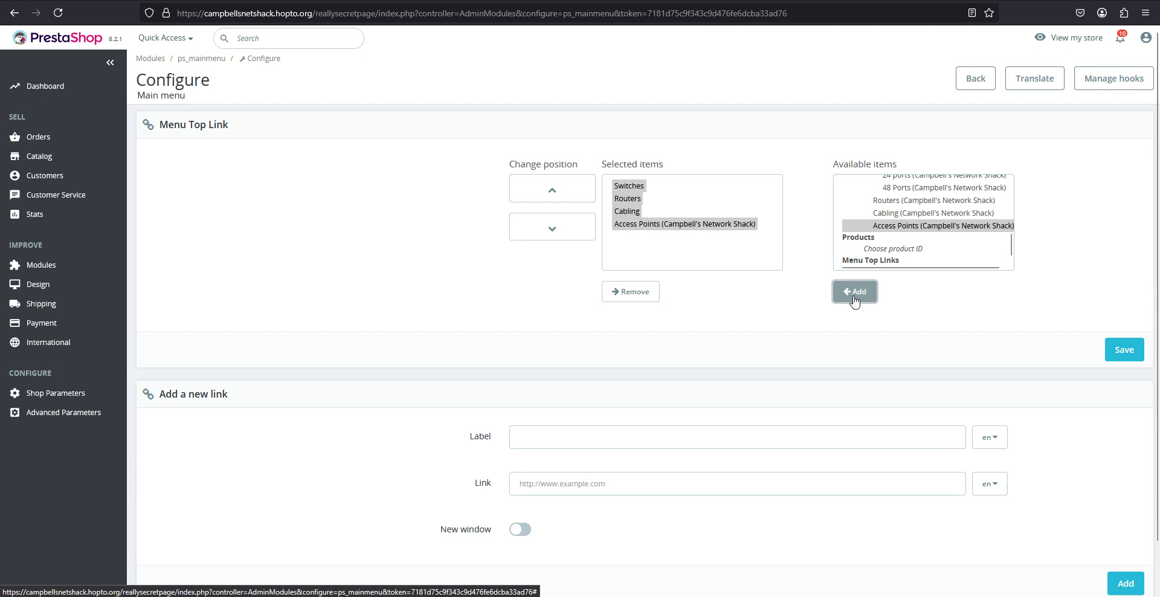
pyautogui.click(1134, 356)
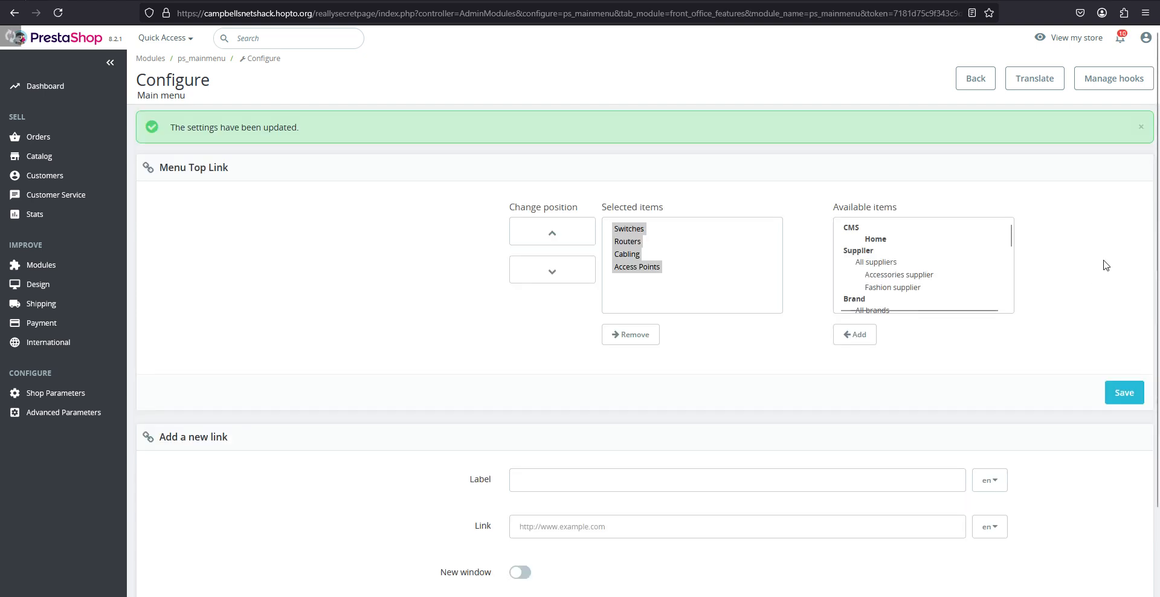
pyautogui.click(813, 0)
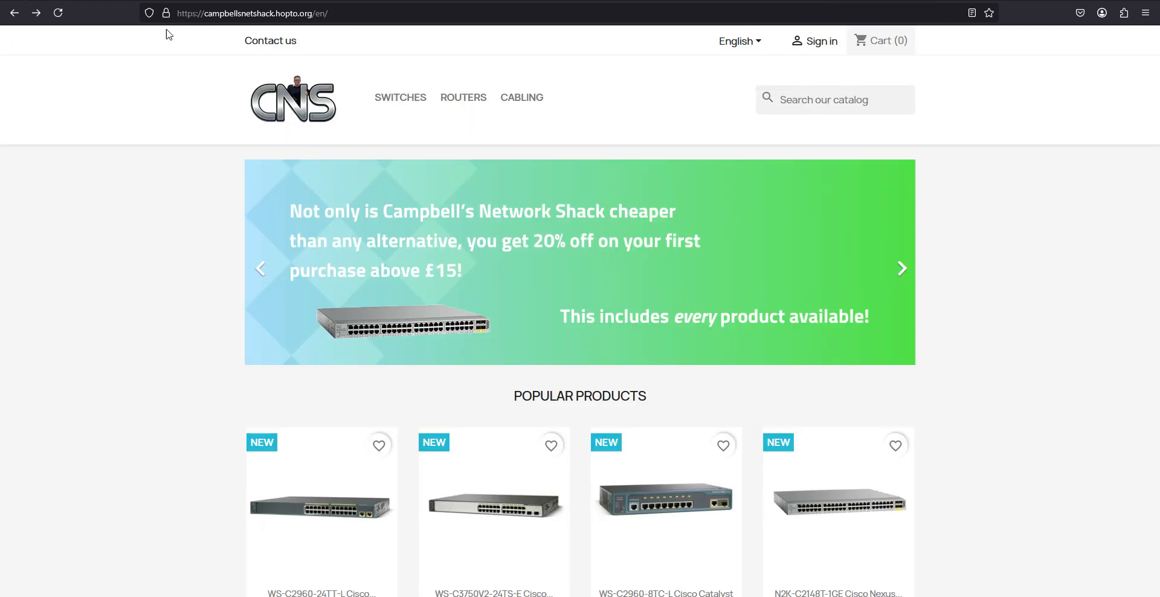
pyautogui.click(58, 13)
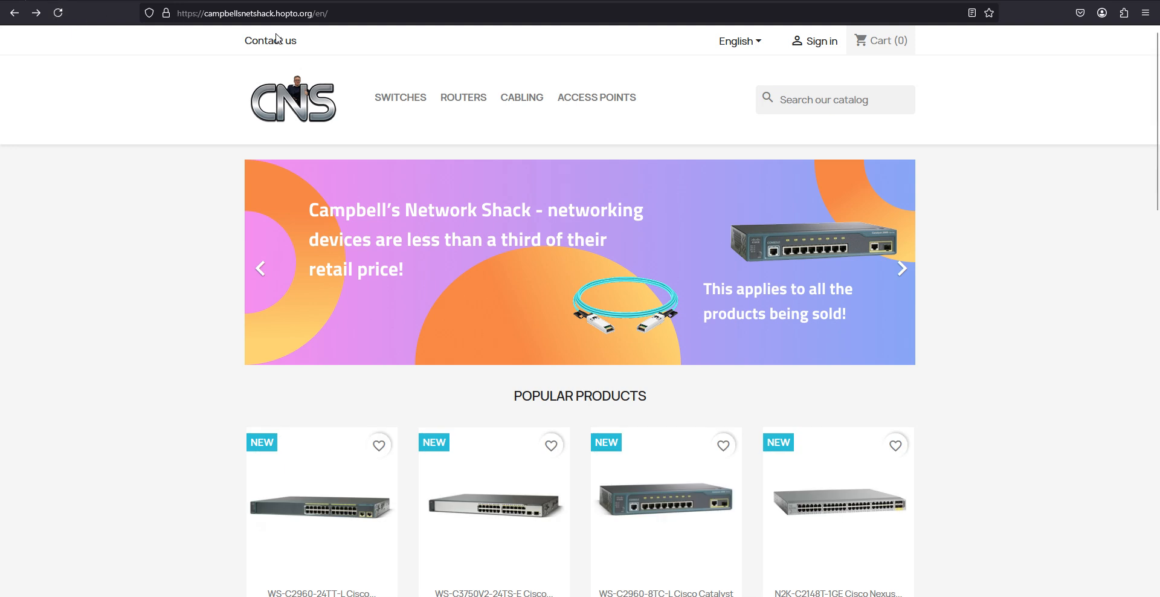
pyautogui.click(595, 98)
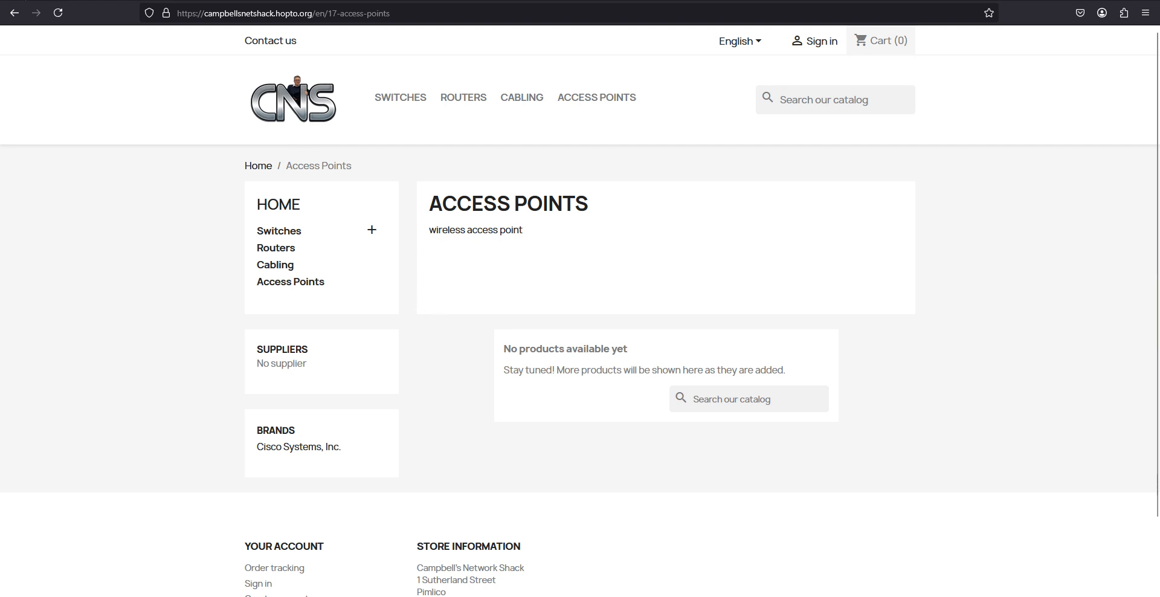
pyautogui.click(828, 1)
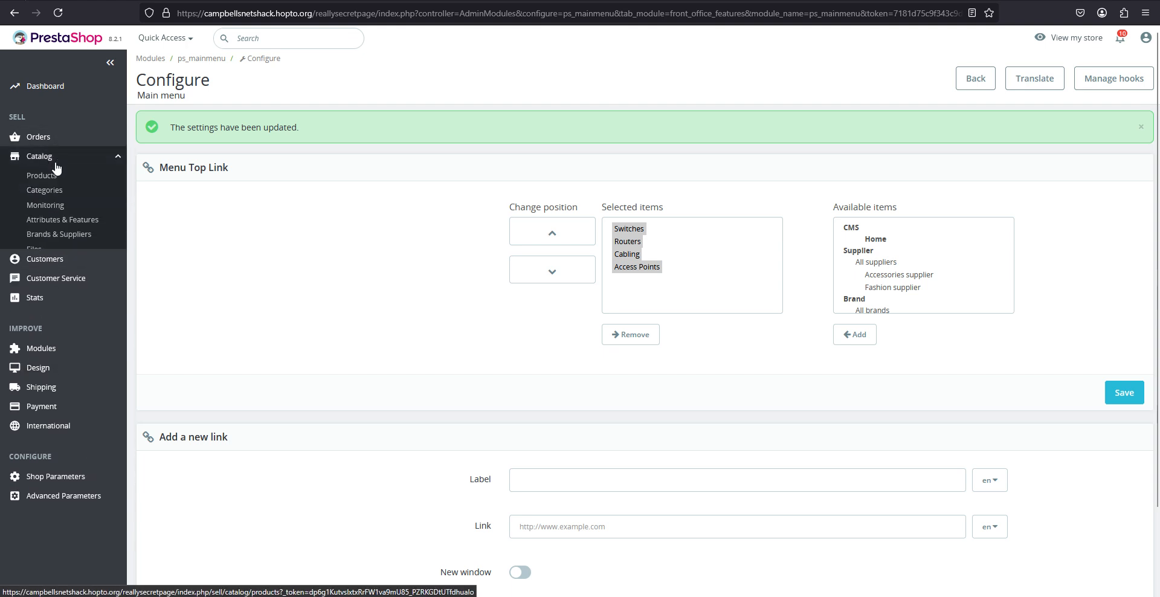
# - Start a new standard product from Catalog > Products
pyautogui.click(52, 174)
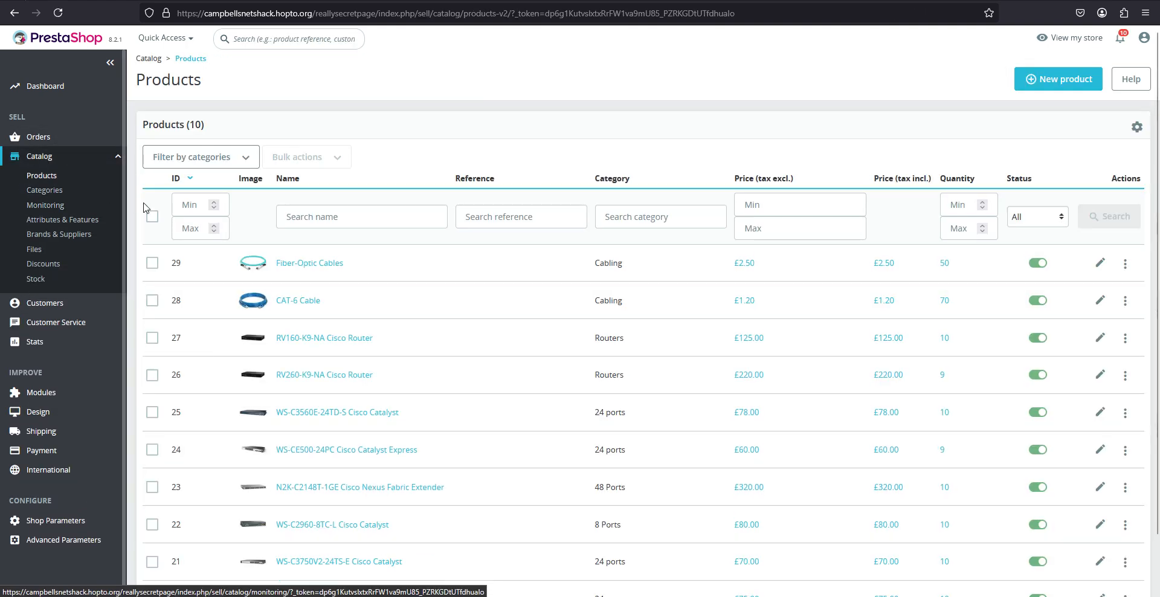
pyautogui.scroll(-2, 148, 212)
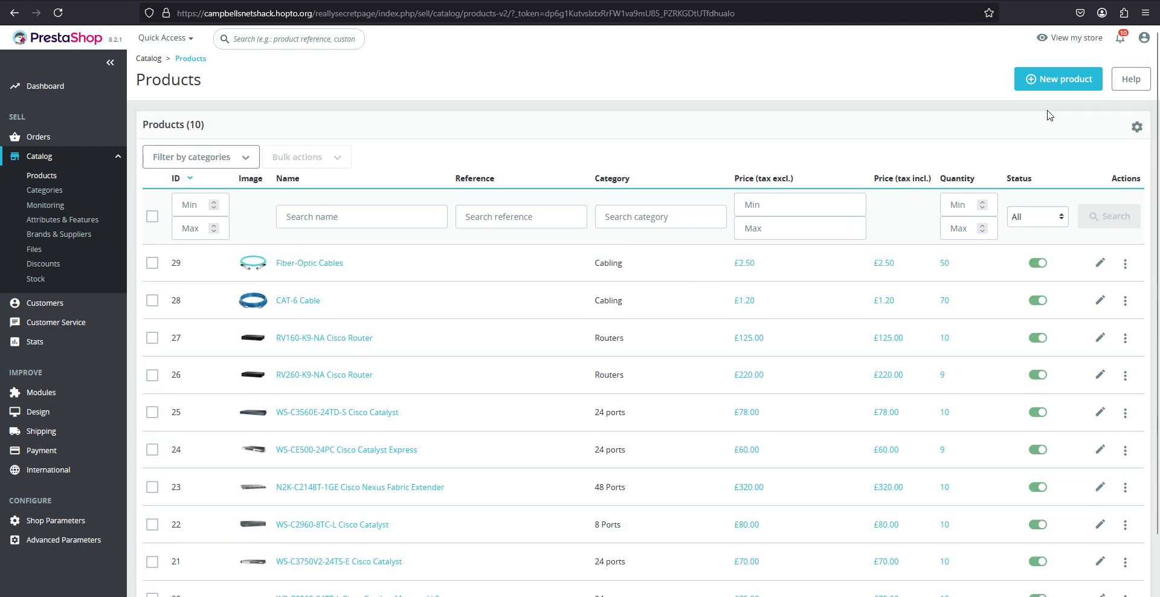
pyautogui.click(1049, 78)
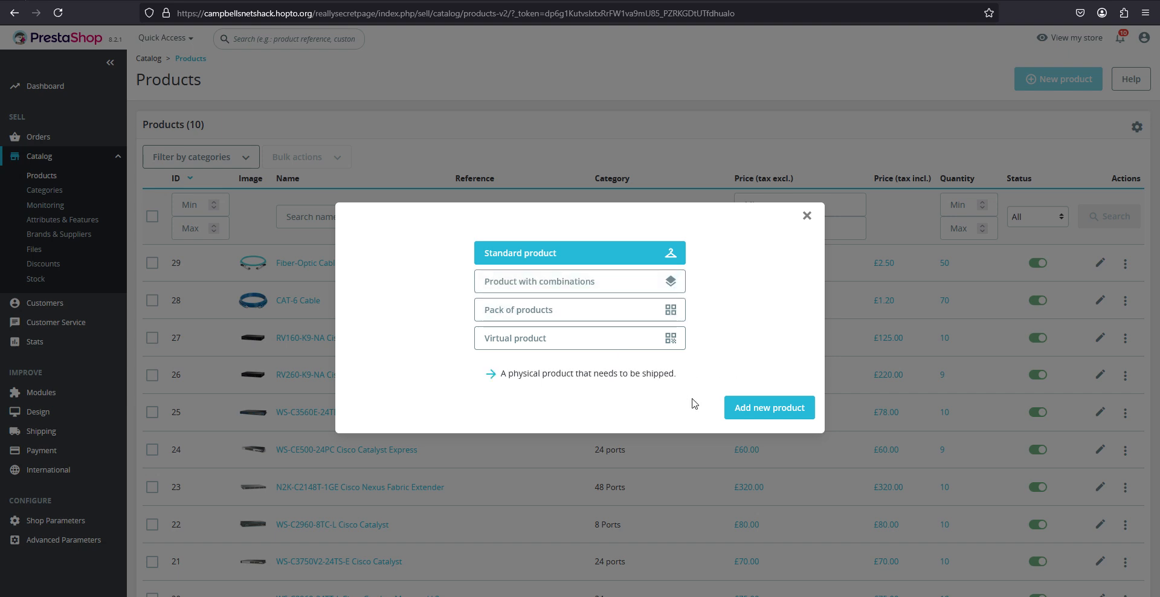
pyautogui.click(761, 413)
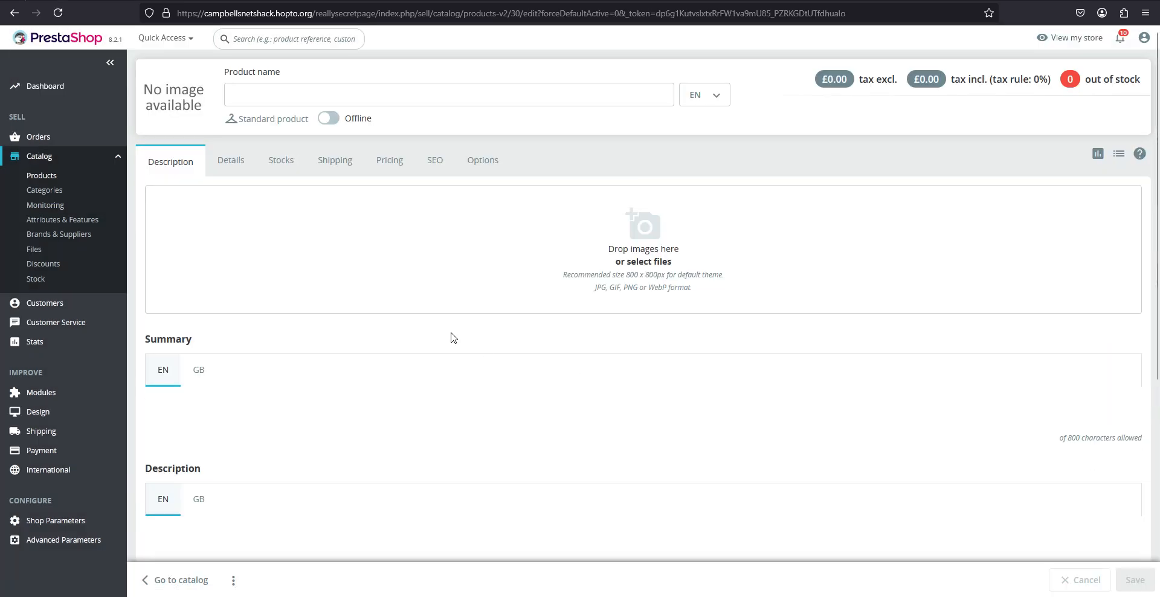
# - Upload what_does_wap_mean as the product's image
pyautogui.click(517, 257)
pyautogui.scroll(-5, 226, 157)
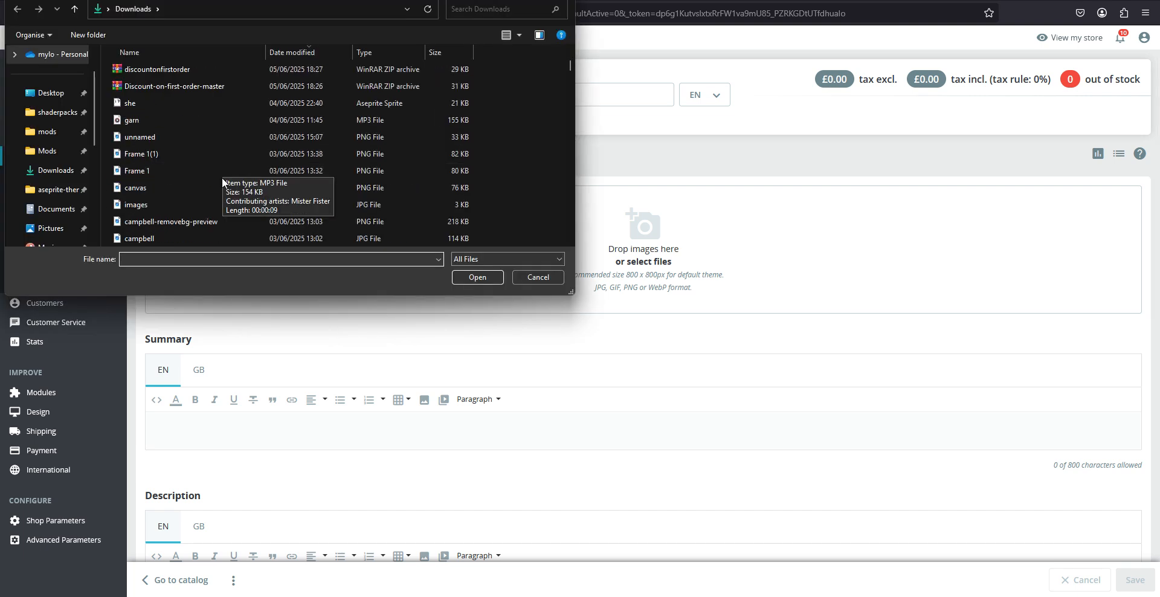
pyautogui.scroll(-3, 216, 213)
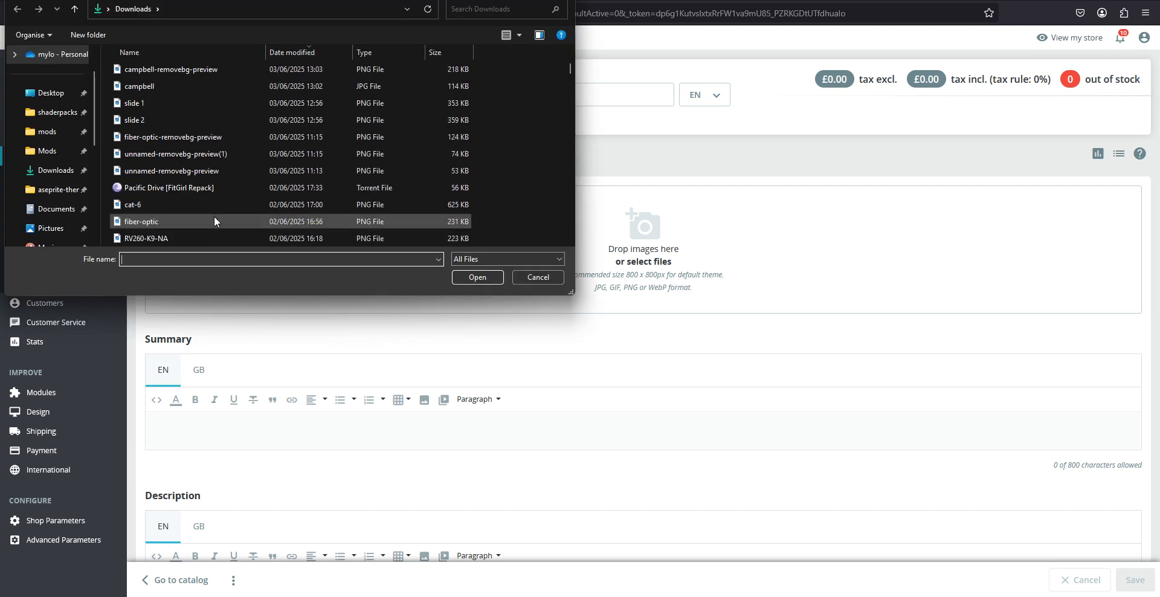
pyautogui.scroll(-1, 214, 179)
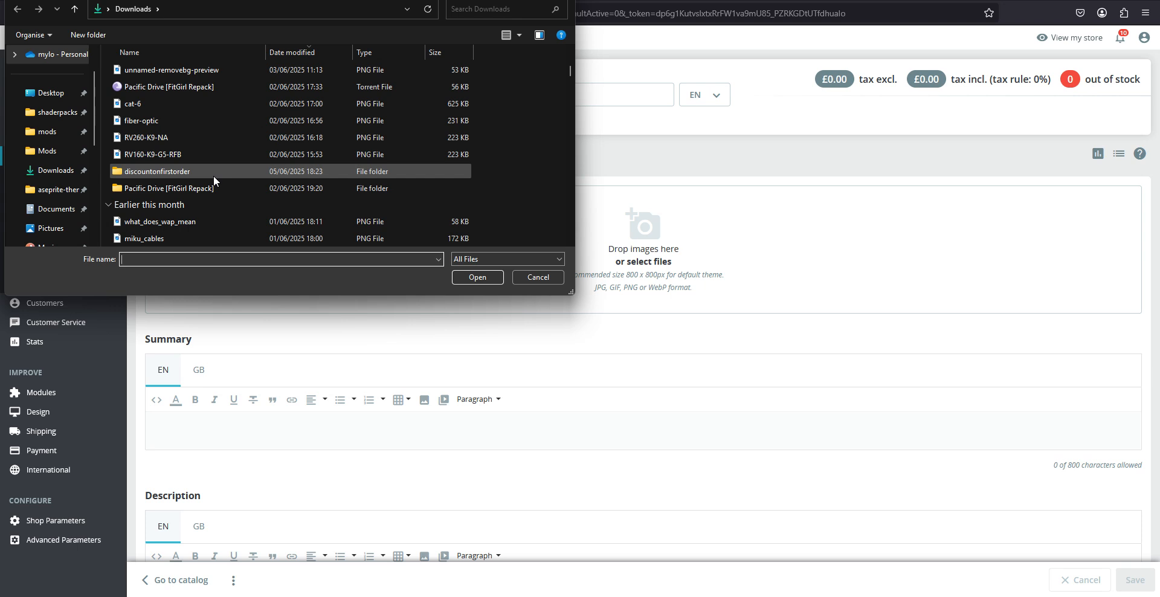
pyautogui.doubleClick(194, 222)
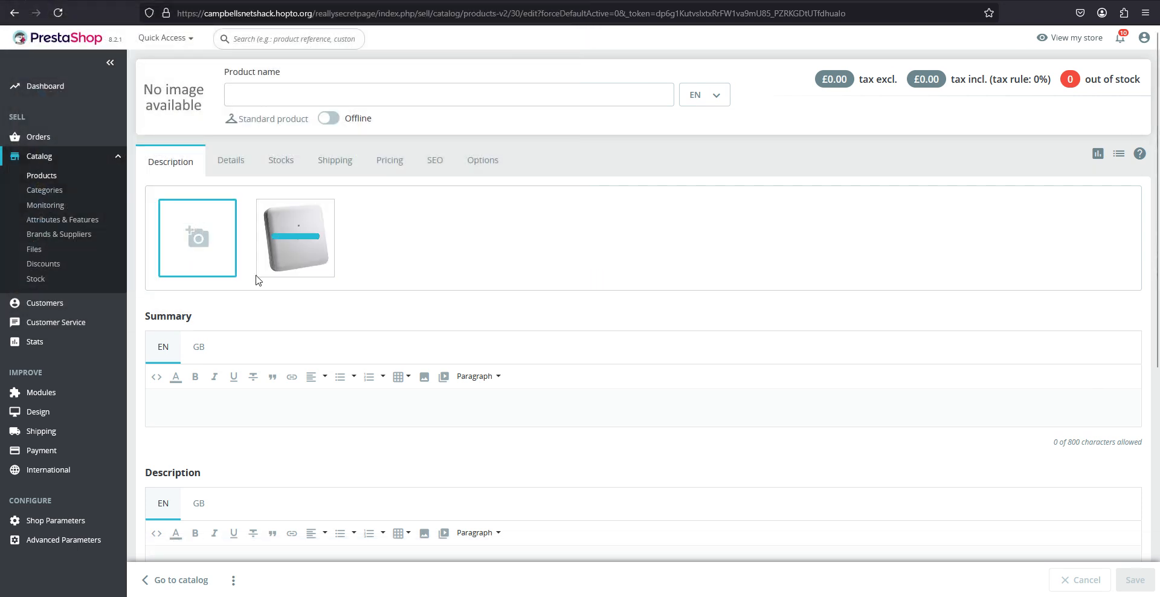
# - Name the product 'wireless access point'
pyautogui.click(264, 92)
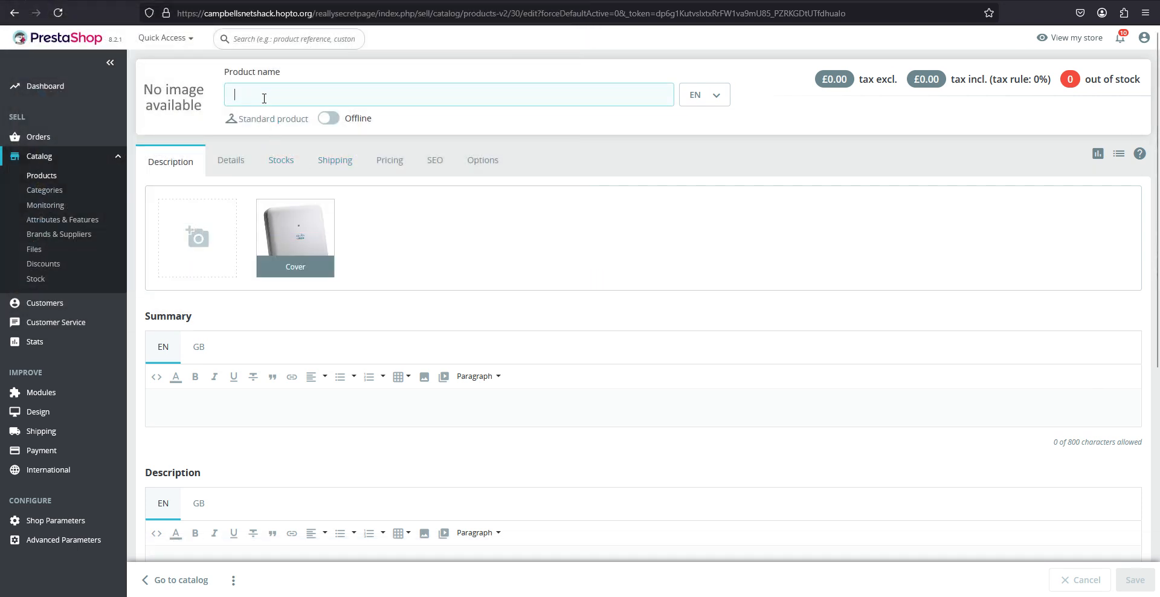
pyautogui.write('wirell')
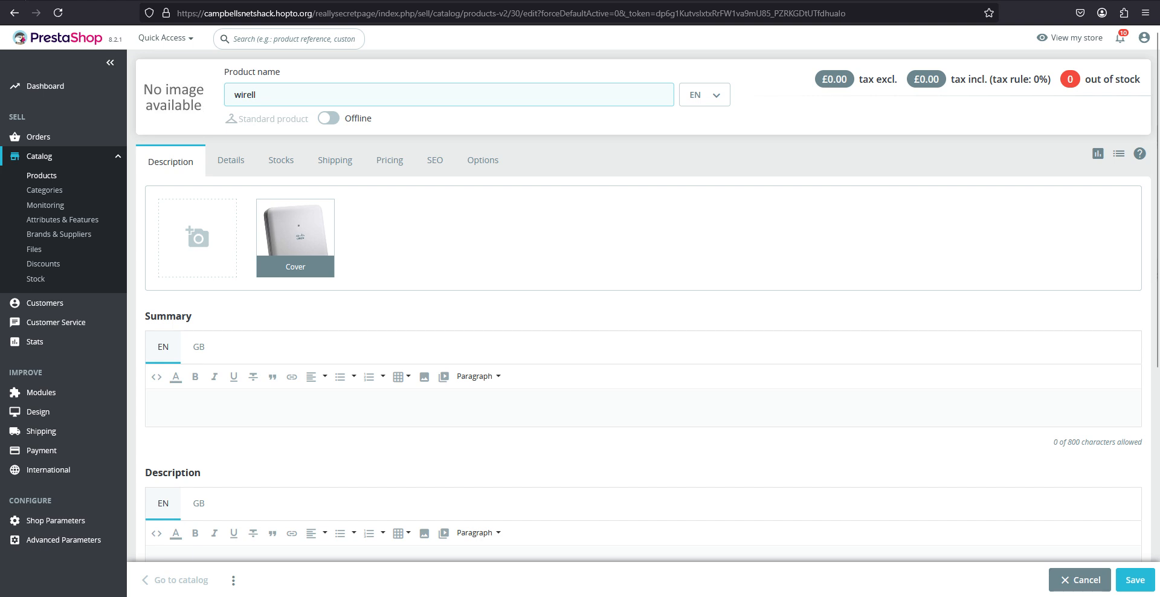
pyautogui.press('BackSpace')
pyautogui.press('BackSpace')
pyautogui.press('BackSpace')
# - Enter 'wireless access point' as the product summary
pyautogui.click(305, 405)
pyautogui.write('wireless access point')
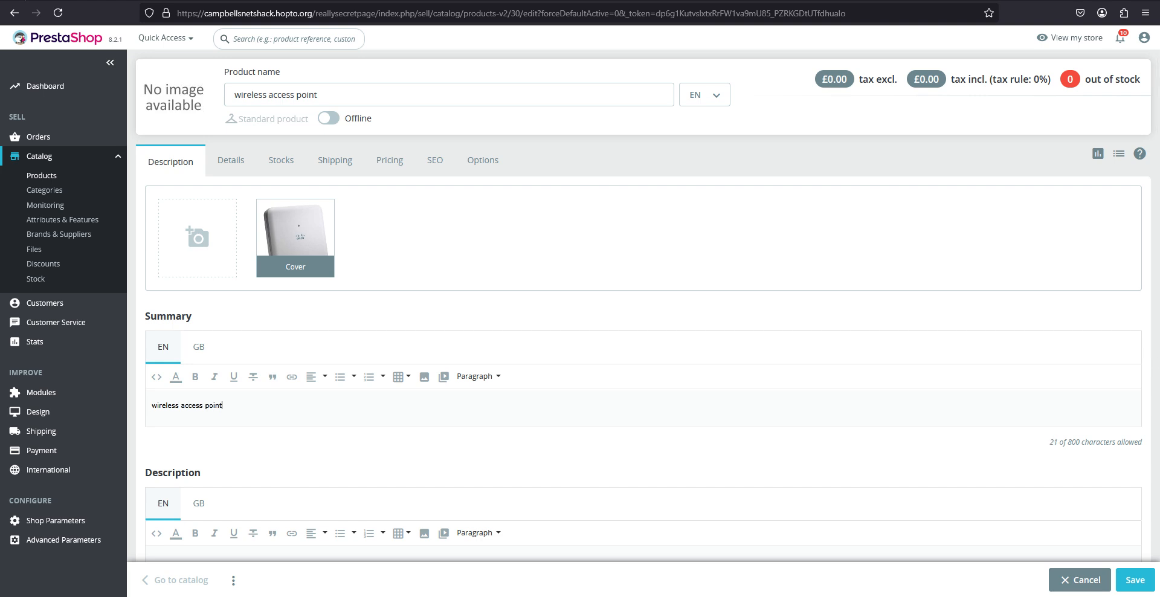
pyautogui.scroll(-4, 284, 377)
pyautogui.scroll(-1, 264, 383)
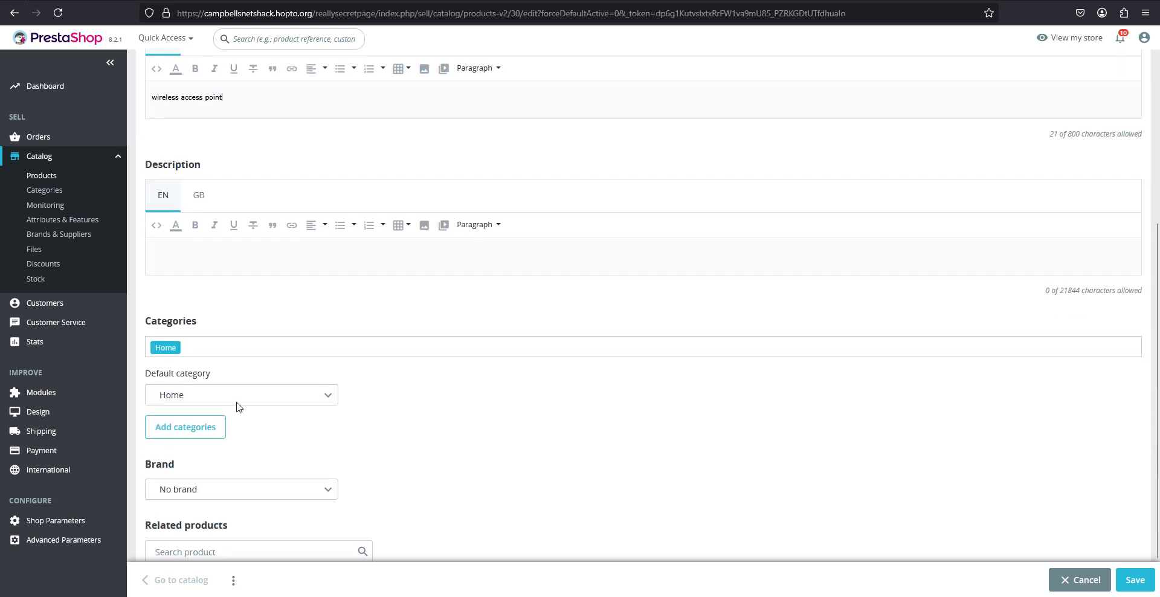
pyautogui.scroll(2, 172, 386)
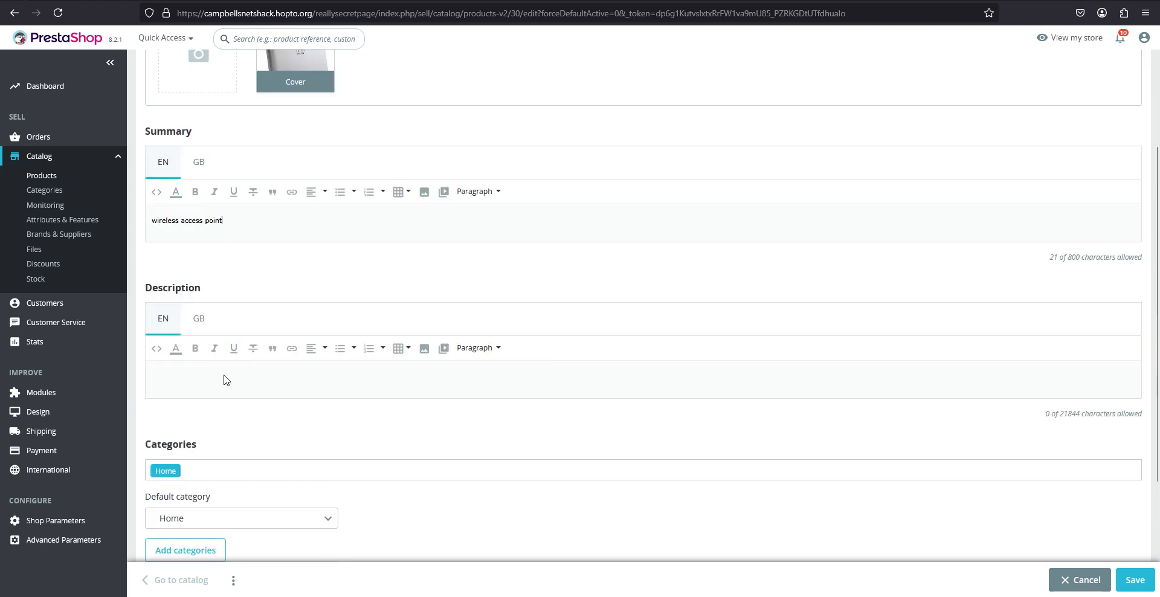
pyautogui.scroll(-1, 227, 380)
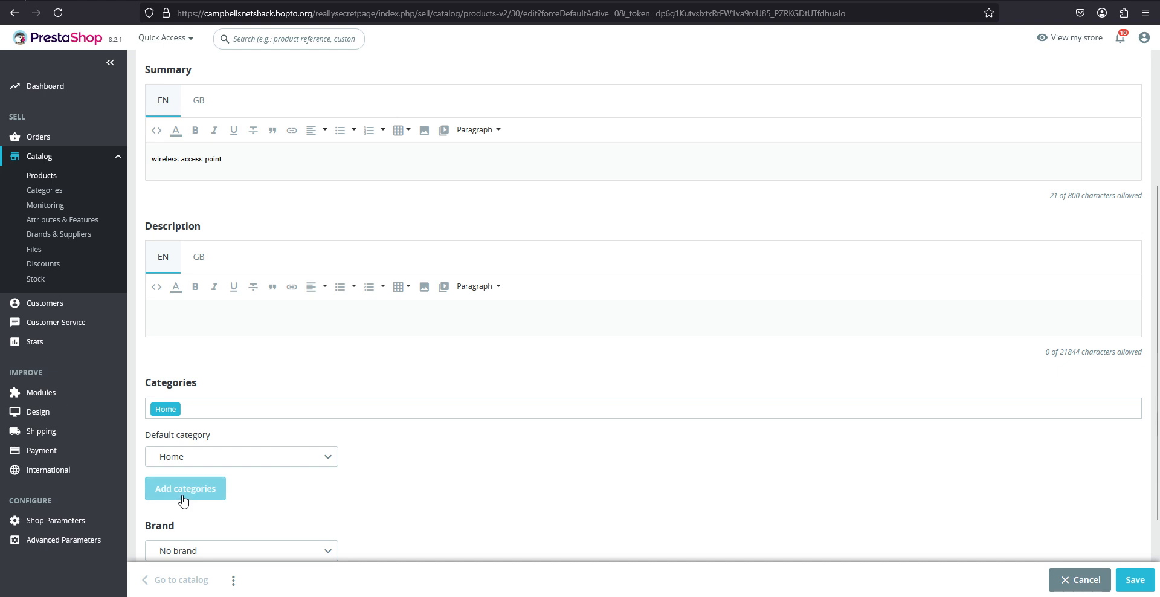
# - Add the product to Access Points and make it the default category
pyautogui.click(223, 487)
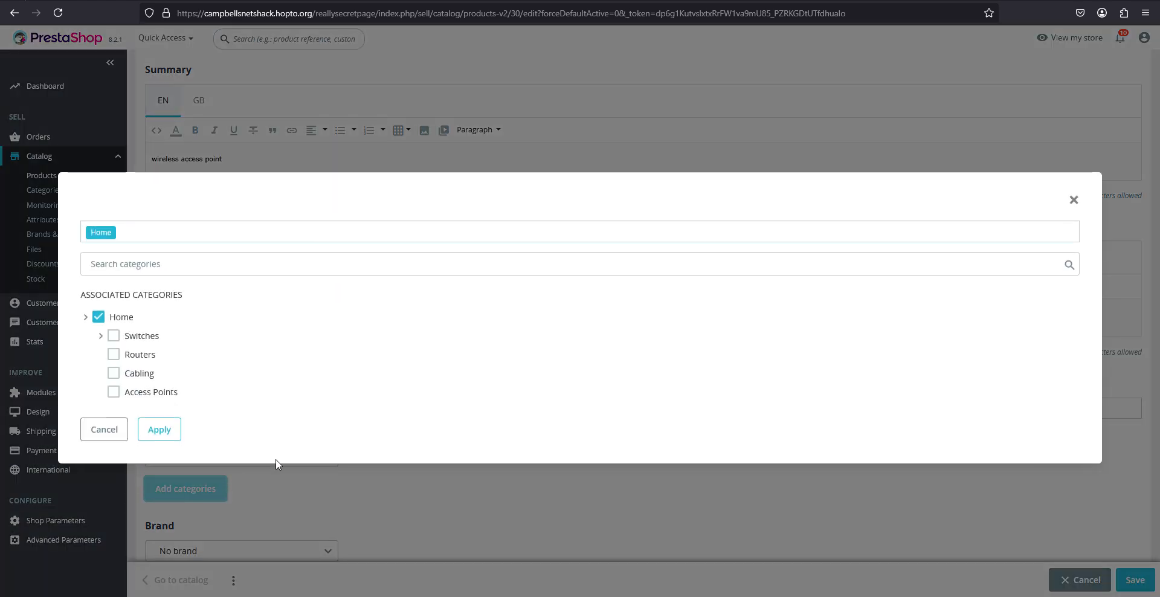
pyautogui.click(113, 393)
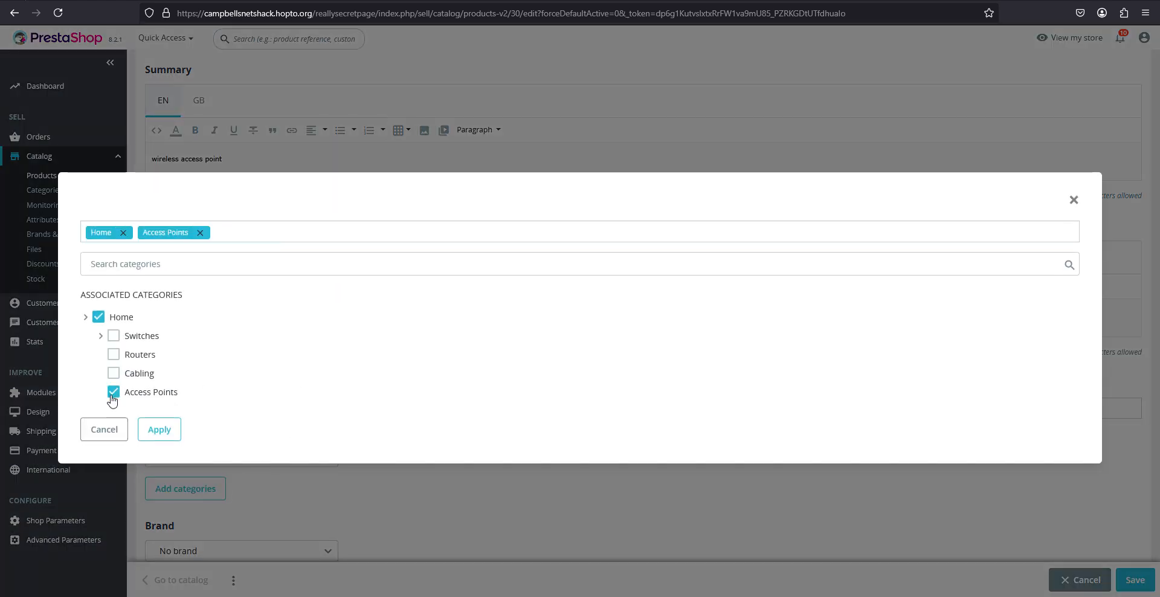
pyautogui.click(150, 434)
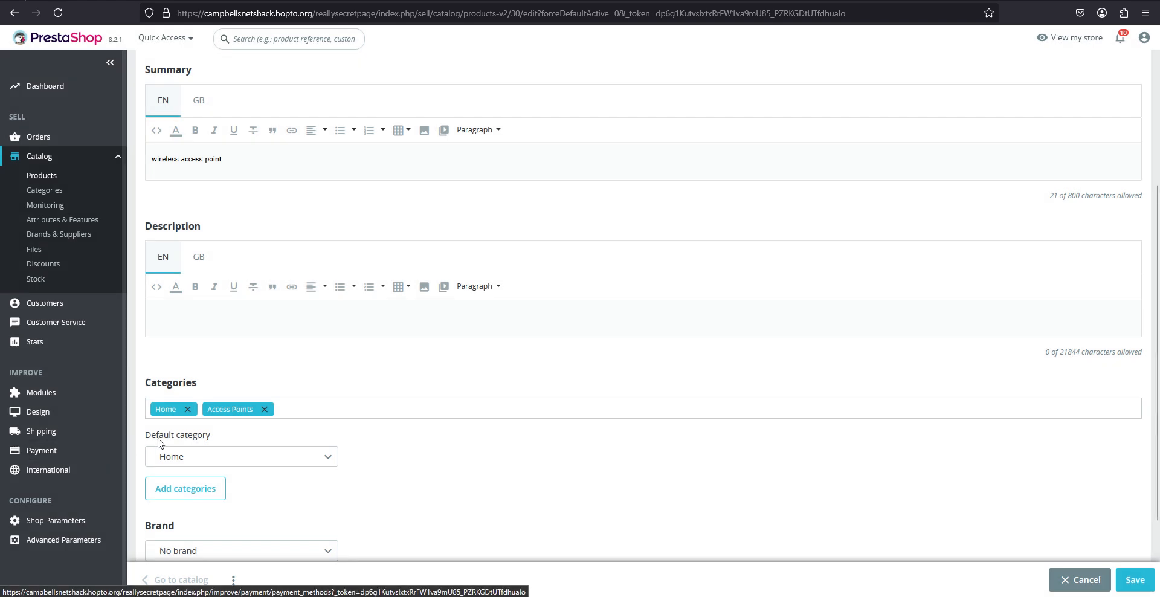
pyautogui.click(176, 457)
pyautogui.click(176, 499)
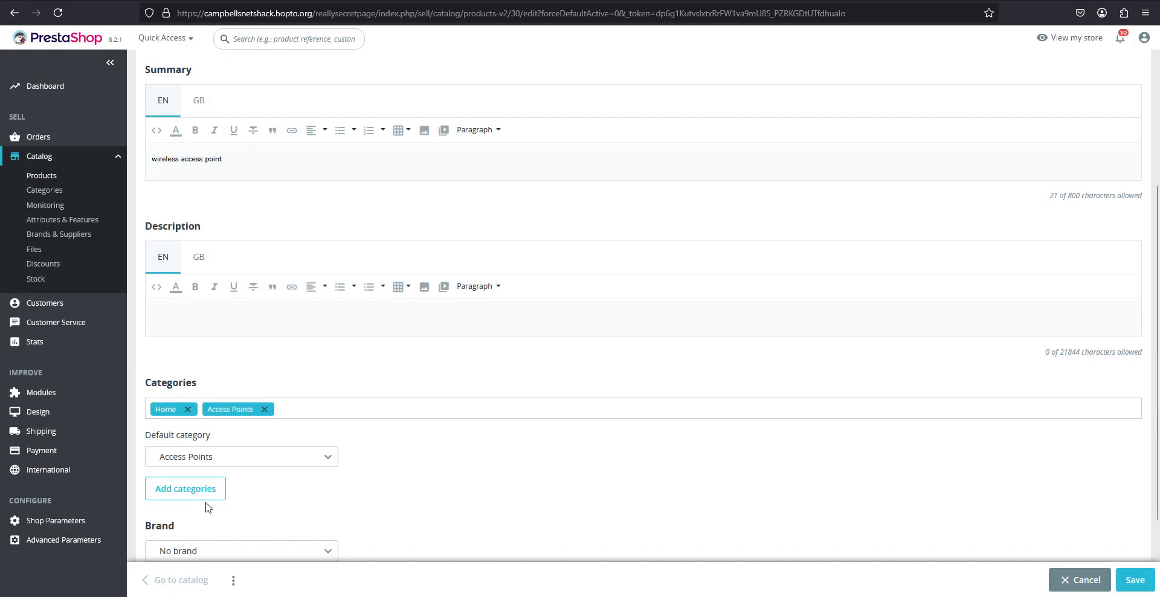
pyautogui.scroll(-2, 212, 484)
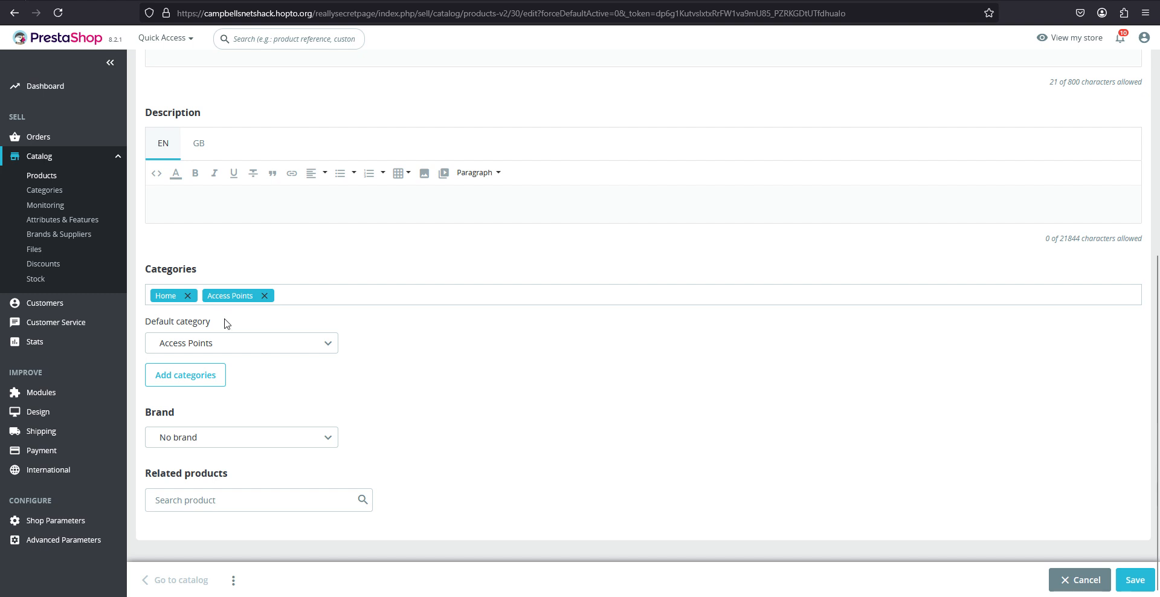
pyautogui.scroll(5, 223, 326)
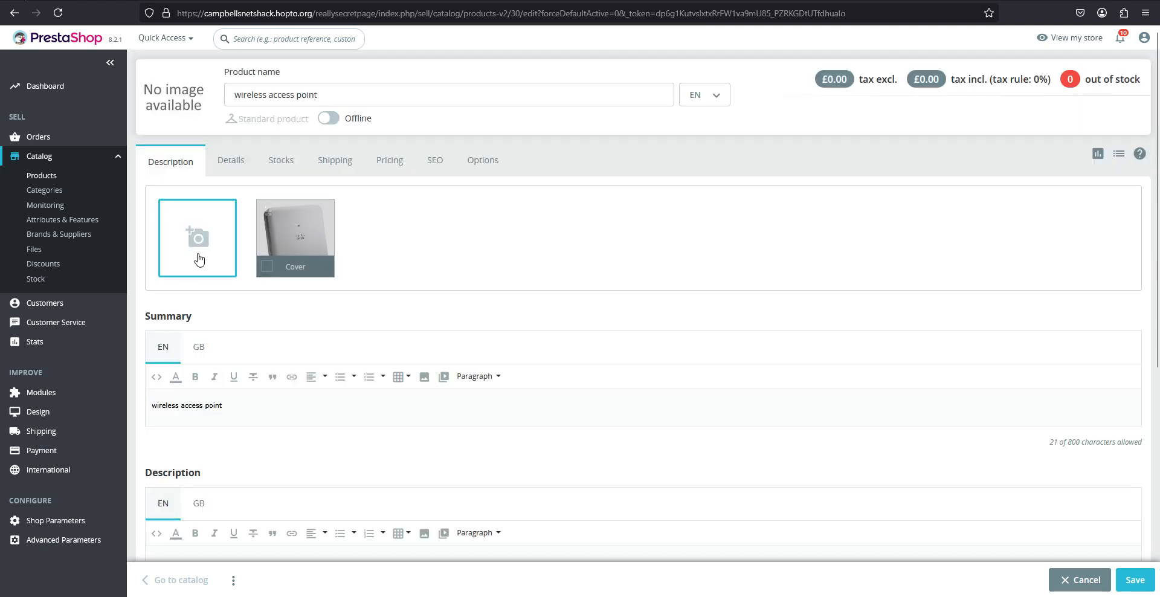
pyautogui.scroll(-5, 199, 233)
# - Set the product's brand to Cisco Systems, Inc
pyautogui.click(237, 438)
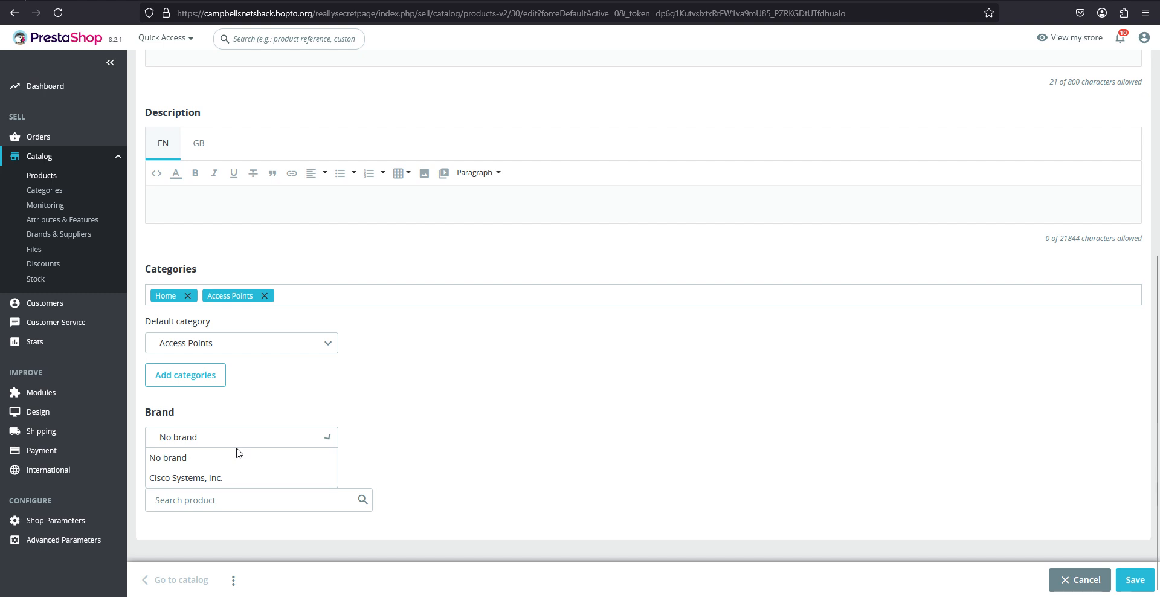
pyautogui.click(182, 477)
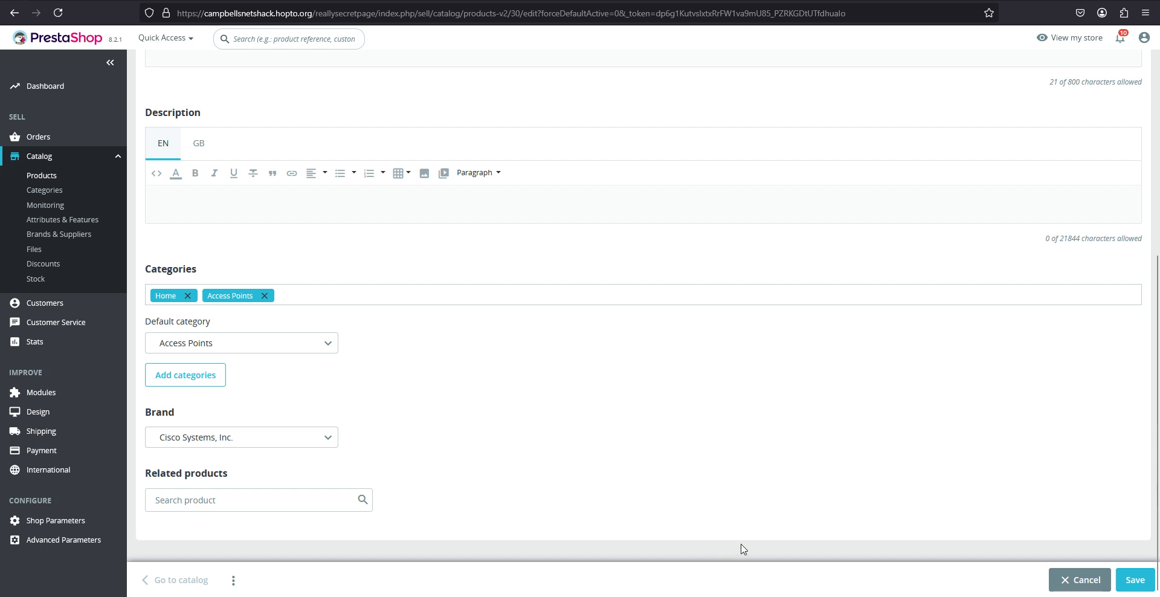
pyautogui.scroll(6, 789, 521)
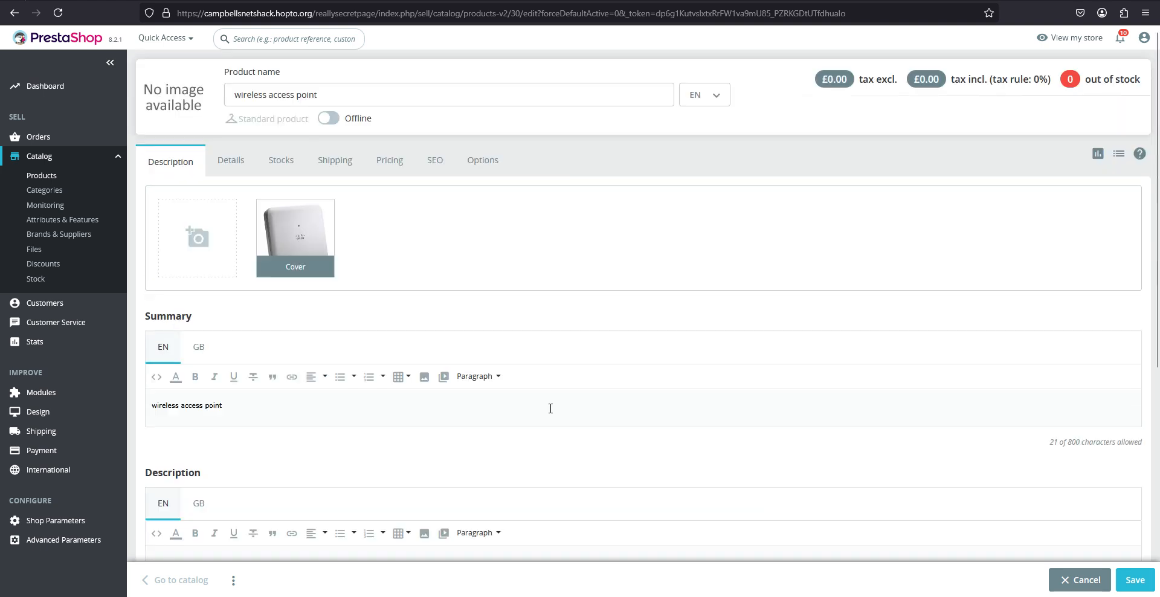
# - Add 1 item to the wireless access point's stock, raising it from 0 to 1, then show its shipping settings
pyautogui.click(219, 174)
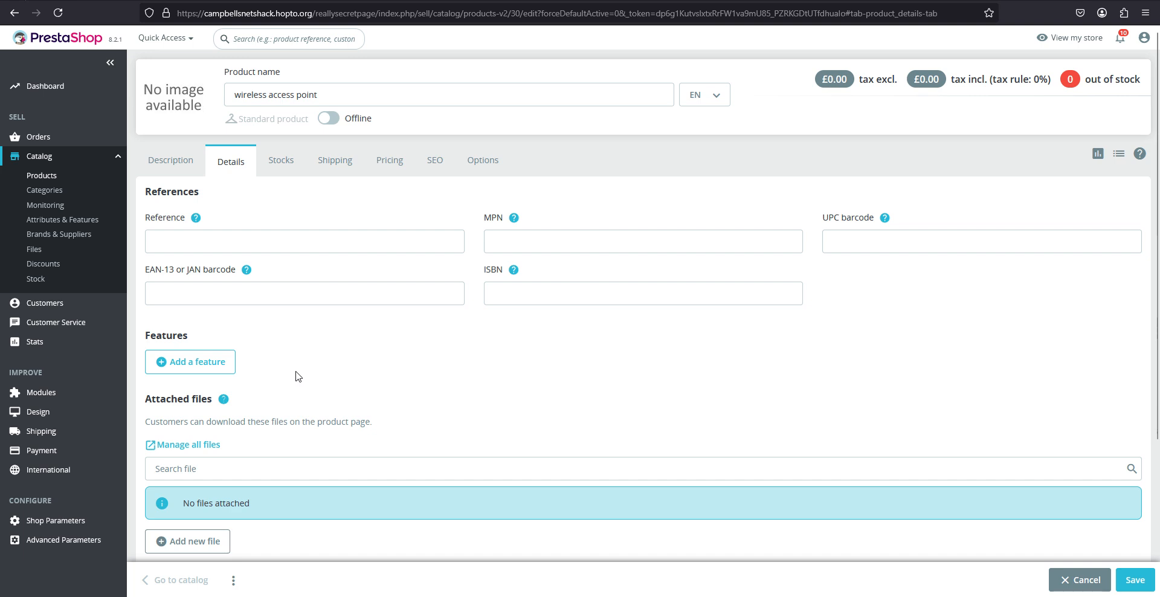
pyautogui.click(296, 163)
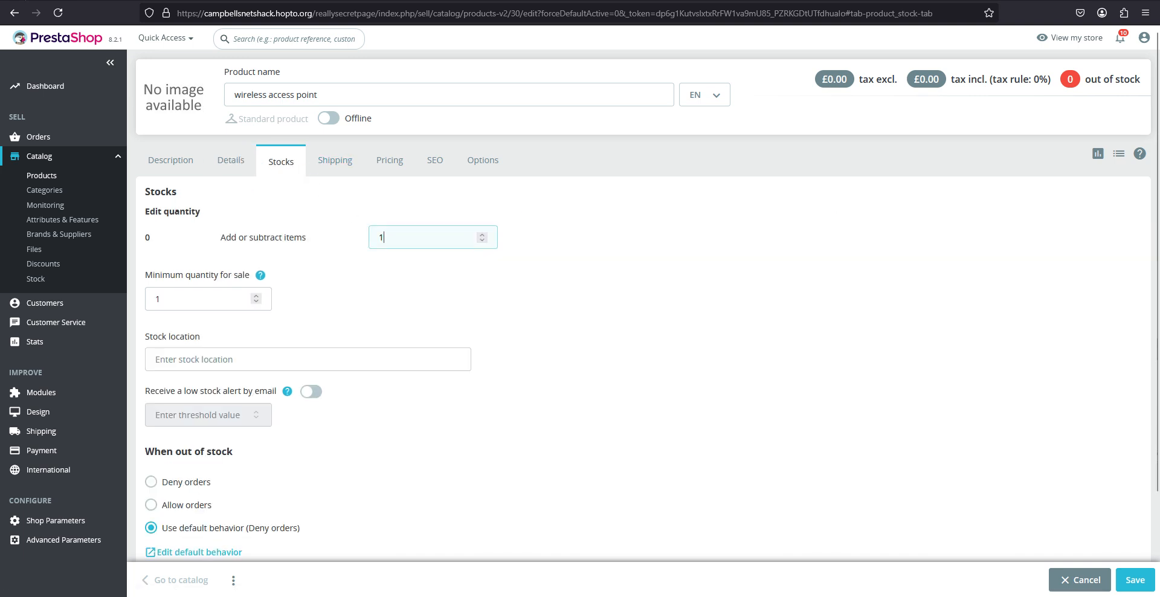
pyautogui.click(419, 277)
pyautogui.click(255, 357)
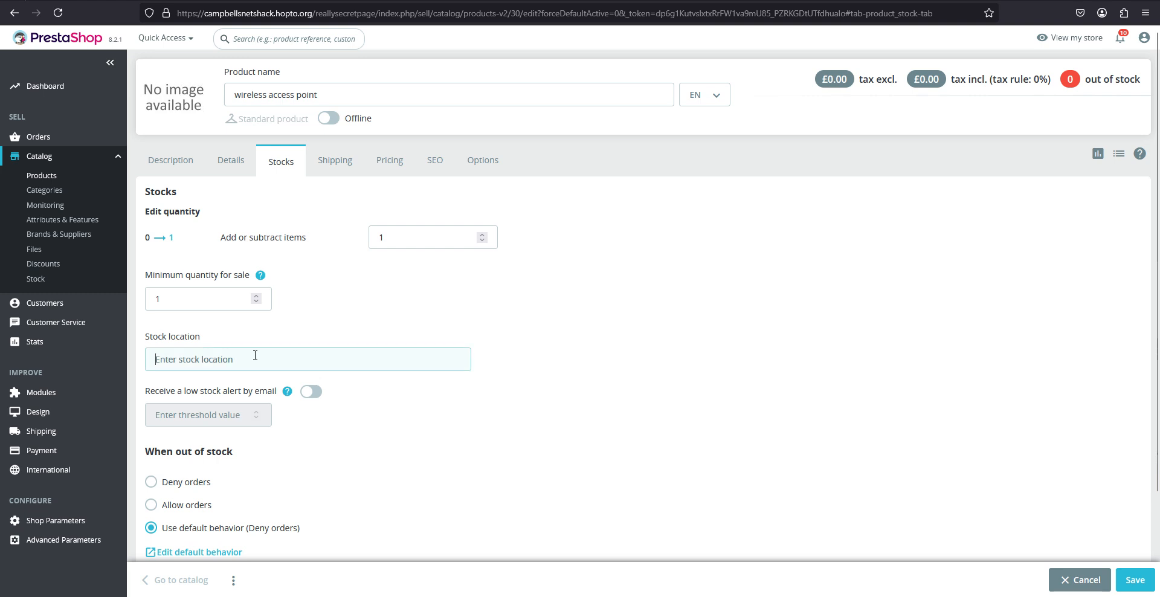
pyautogui.click(316, 174)
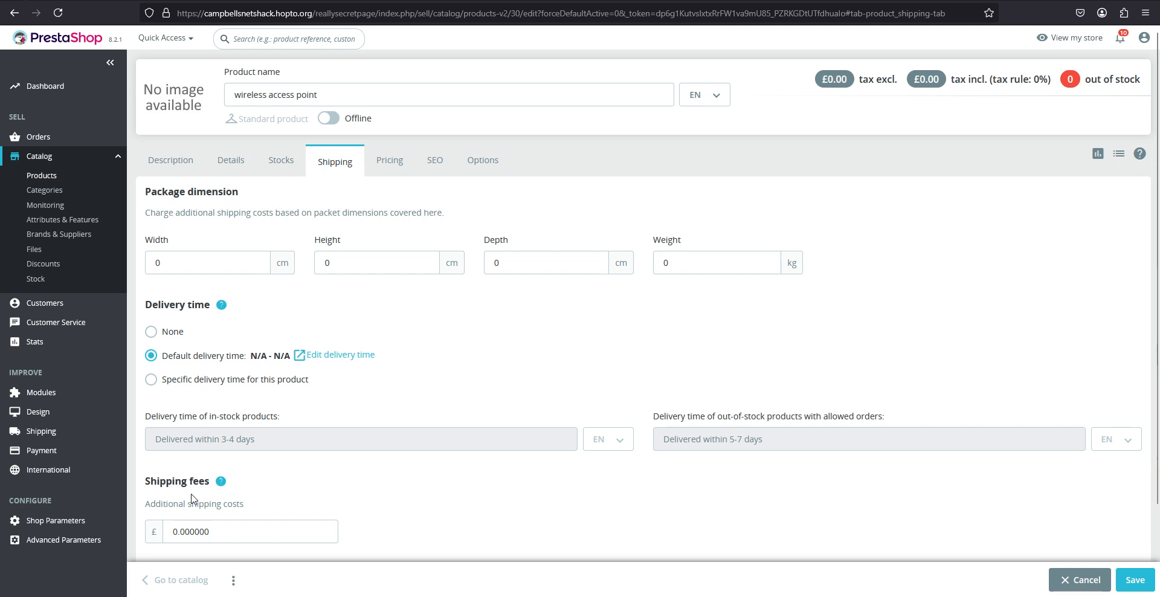
# - Set the product's retail price (tax excl.) to £100
pyautogui.scroll(-3, 192, 499)
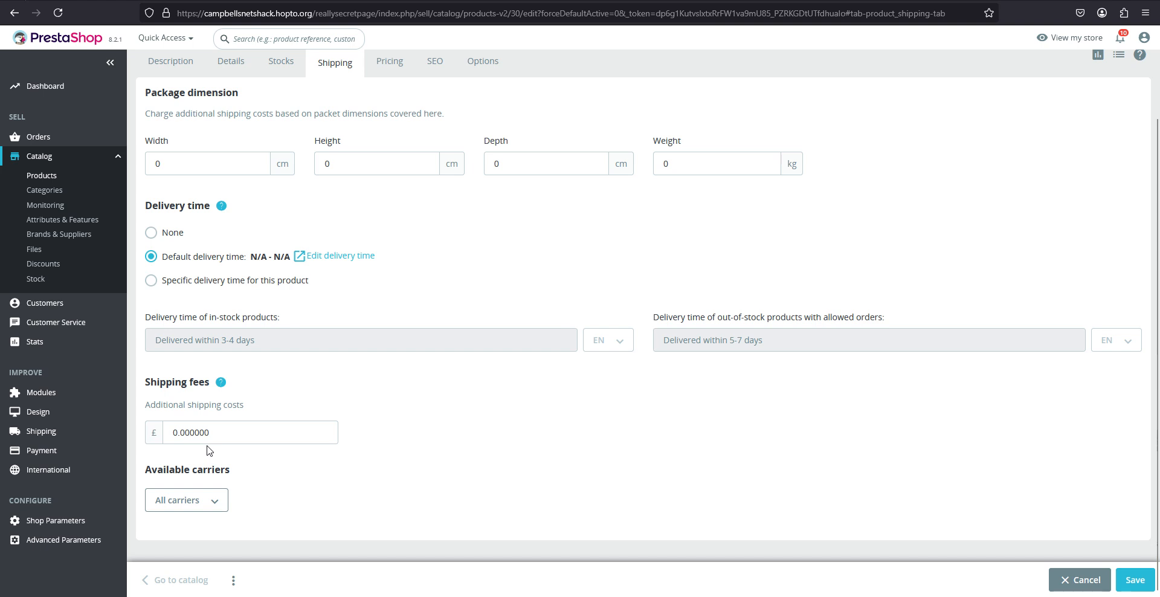
pyautogui.scroll(2, 303, 314)
pyautogui.click(392, 142)
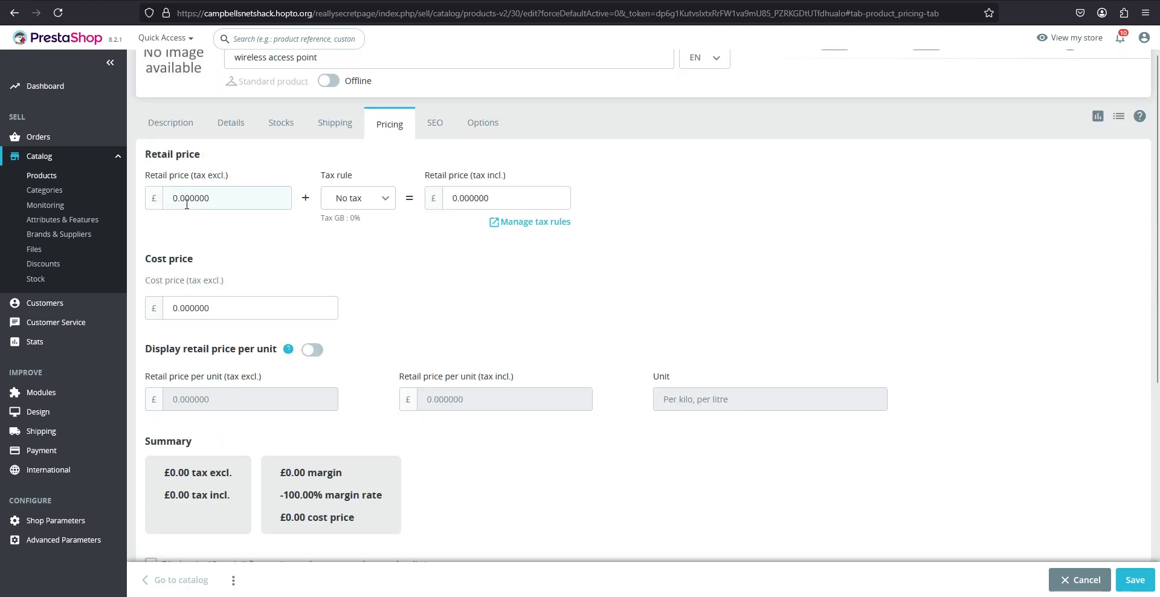
pyautogui.moveTo(213, 198); pyautogui.dragTo(118, 210)
pyautogui.write('100')
pyautogui.click(433, 336)
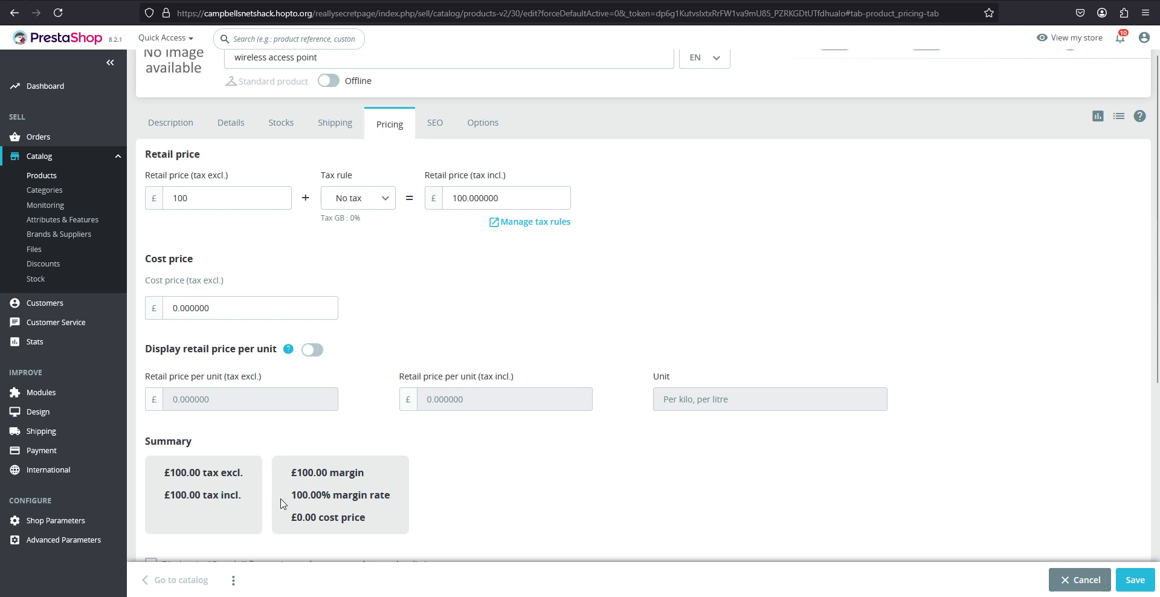
# - Look through the product's SEO settings, then its Options settings
pyautogui.scroll(-2, 326, 511)
pyautogui.scroll(-4, 272, 516)
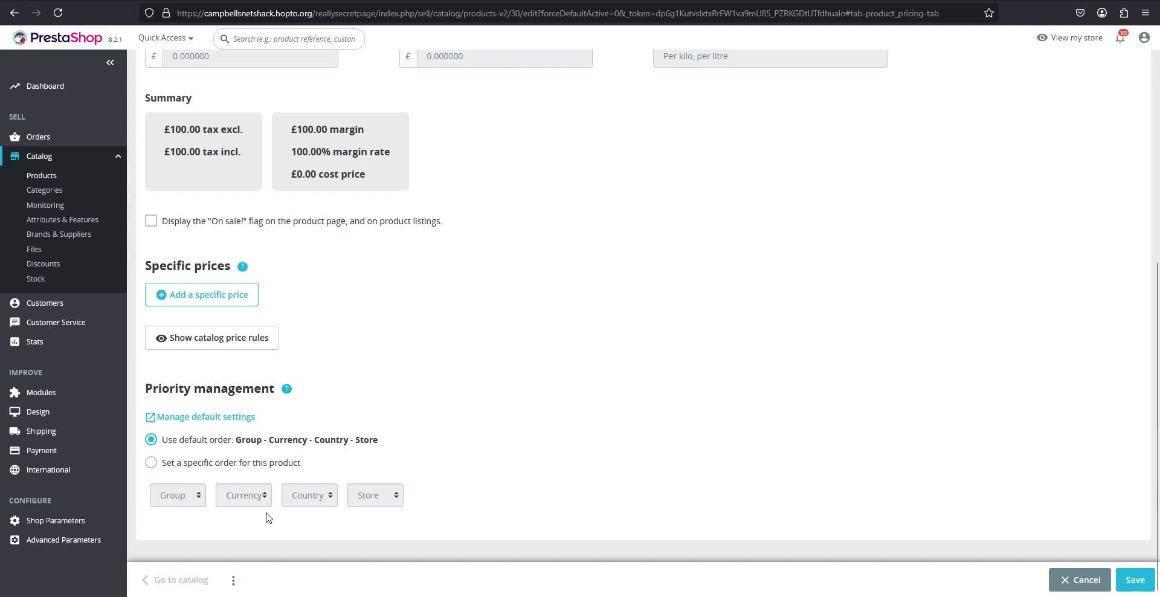
pyautogui.scroll(10, 362, 386)
pyautogui.click(454, 162)
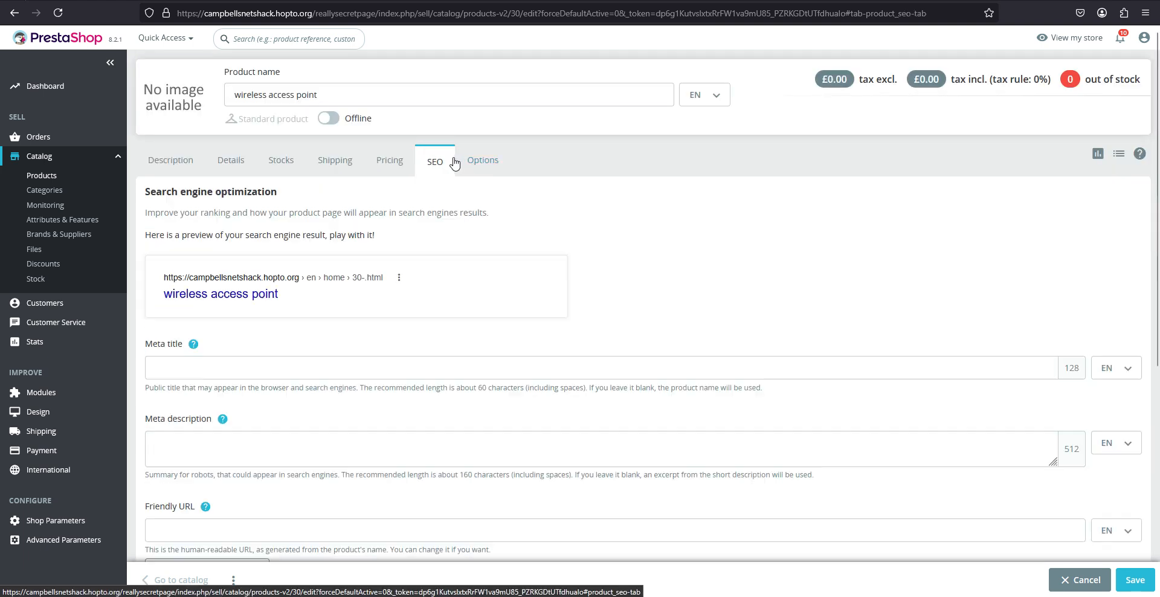
pyautogui.click(481, 158)
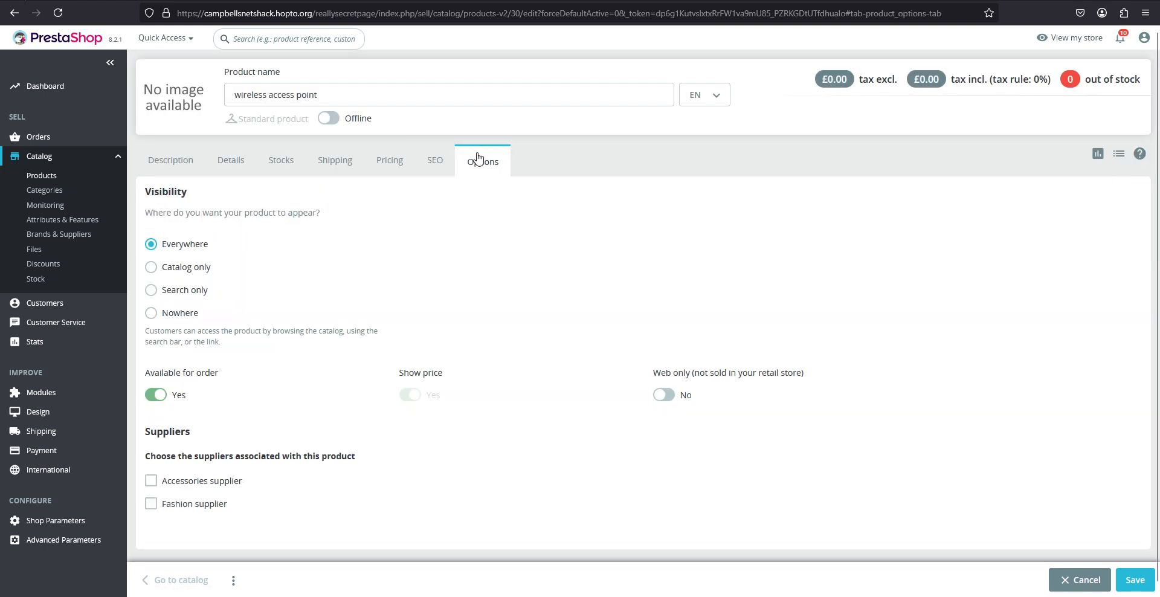
# - Show the product's condition as Refurbished on its page and save the product
pyautogui.click(249, 162)
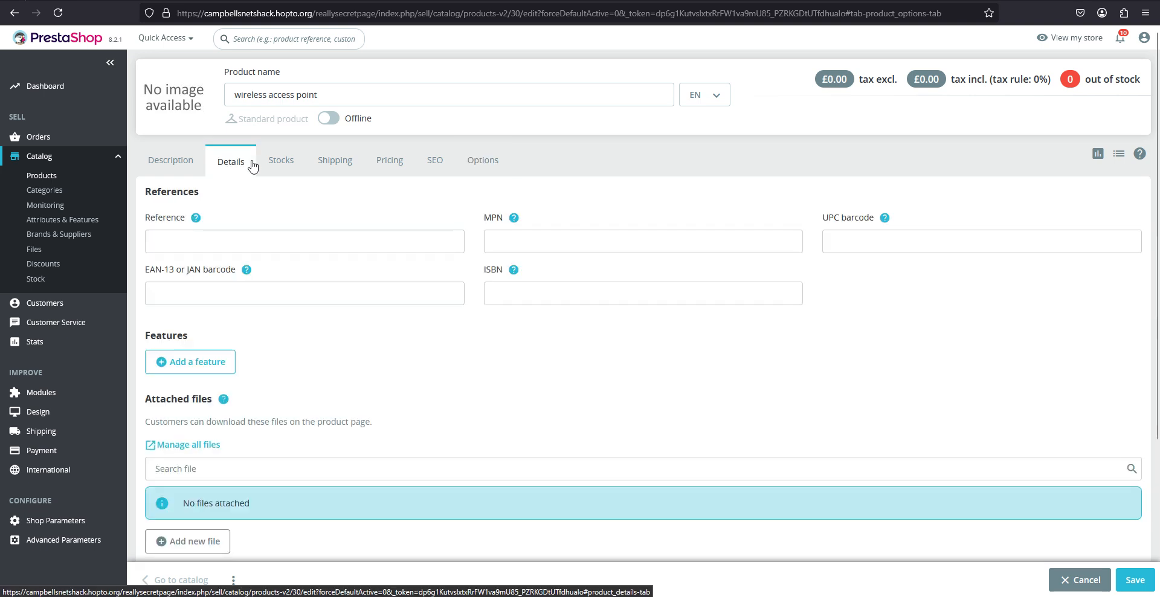
pyautogui.scroll(-3, 277, 254)
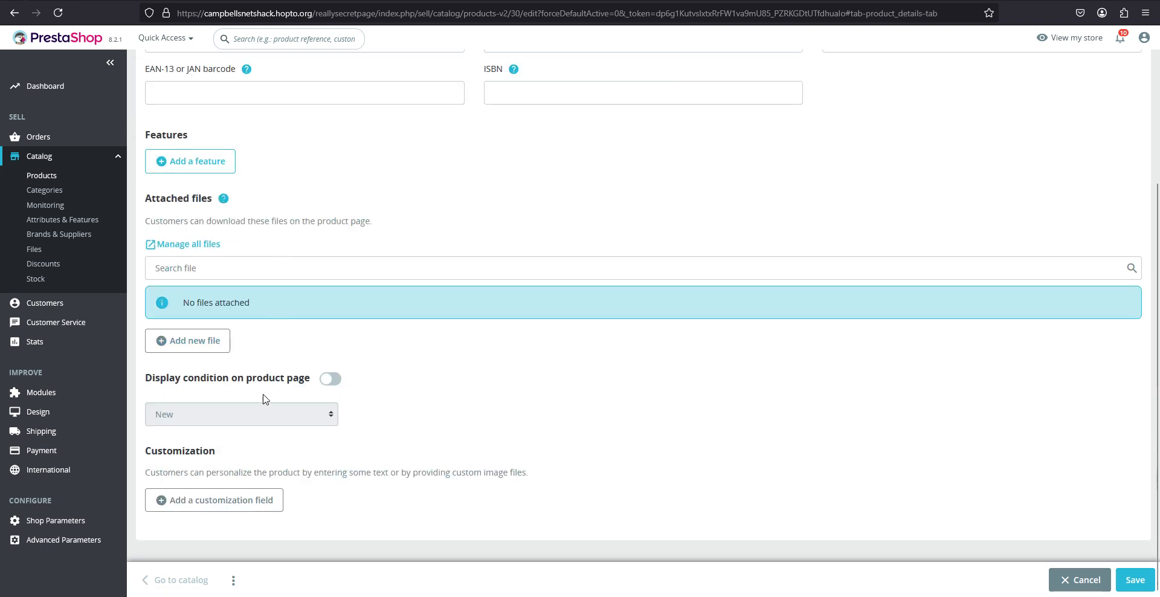
pyautogui.click(336, 385)
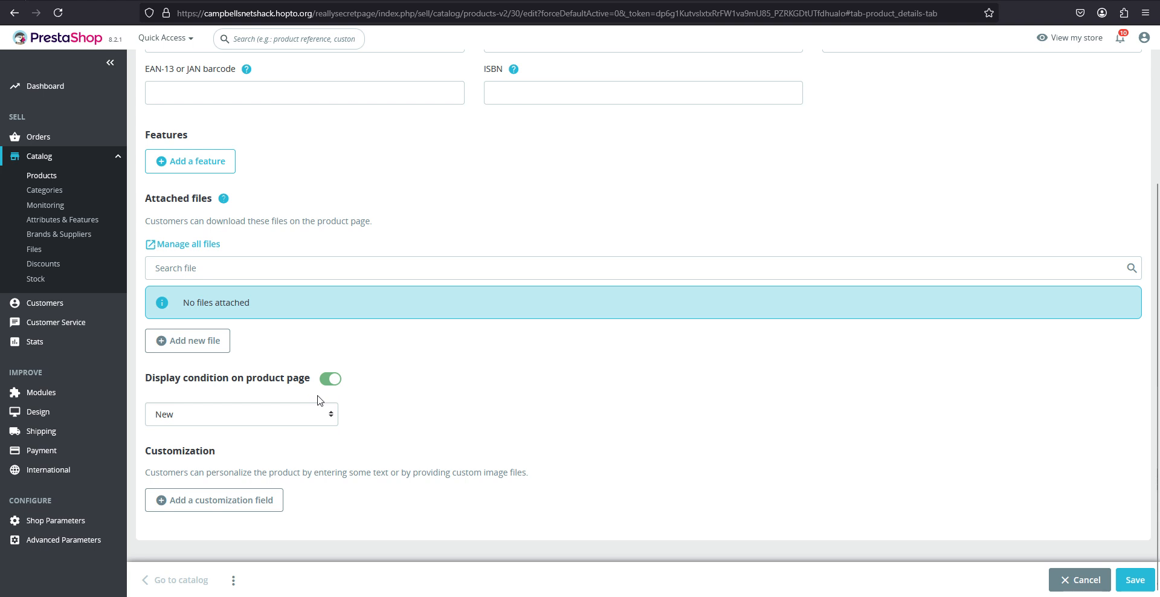
pyautogui.click(291, 408)
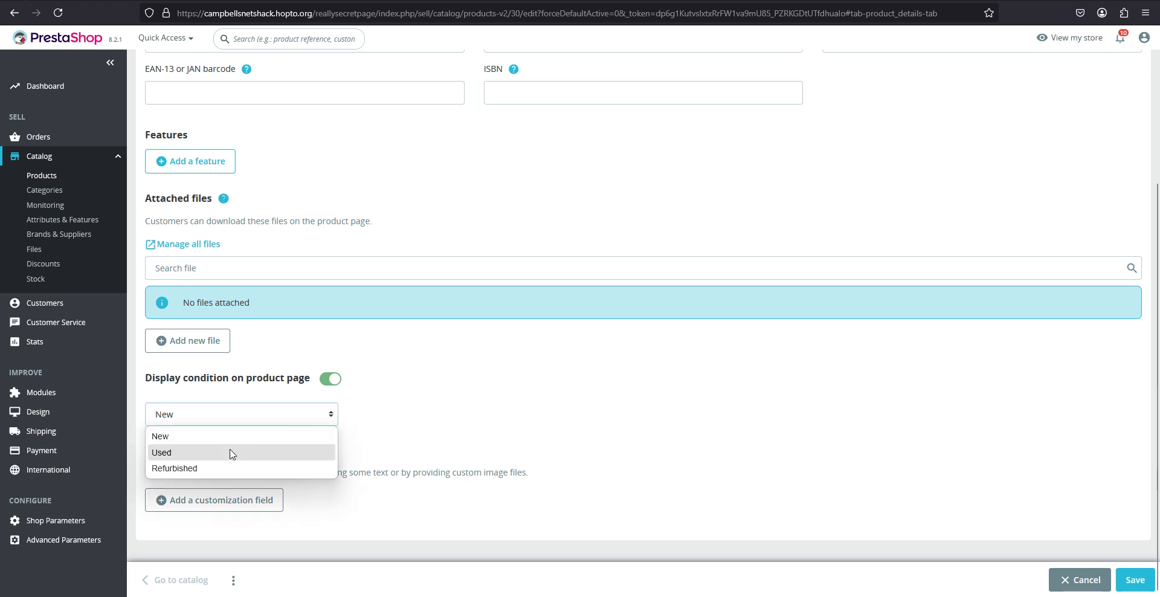
pyautogui.click(215, 463)
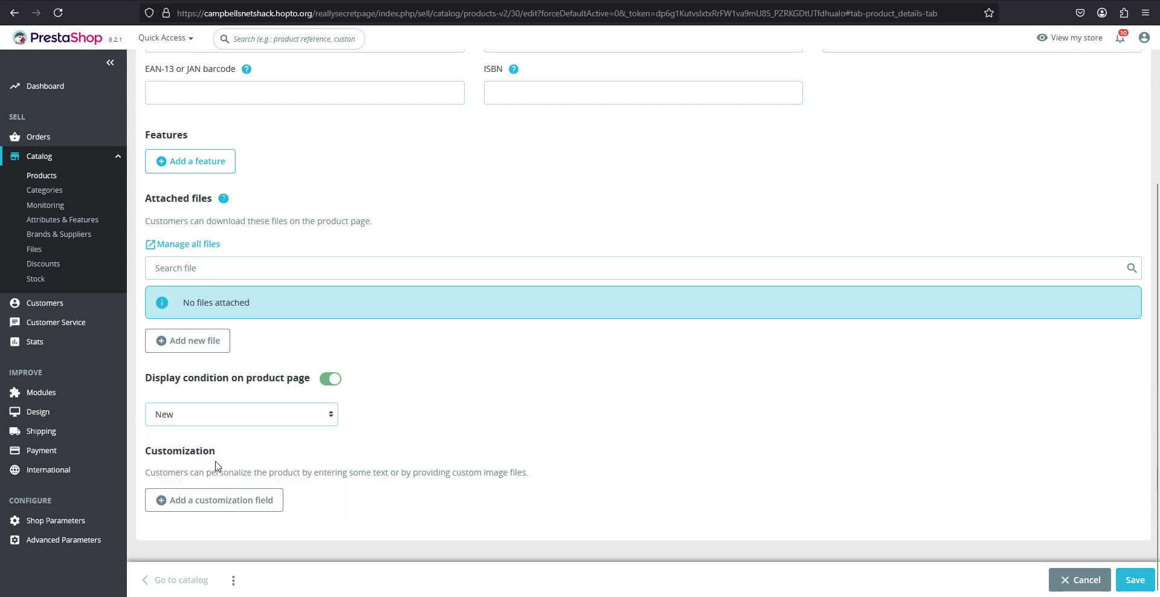
pyautogui.click(1136, 591)
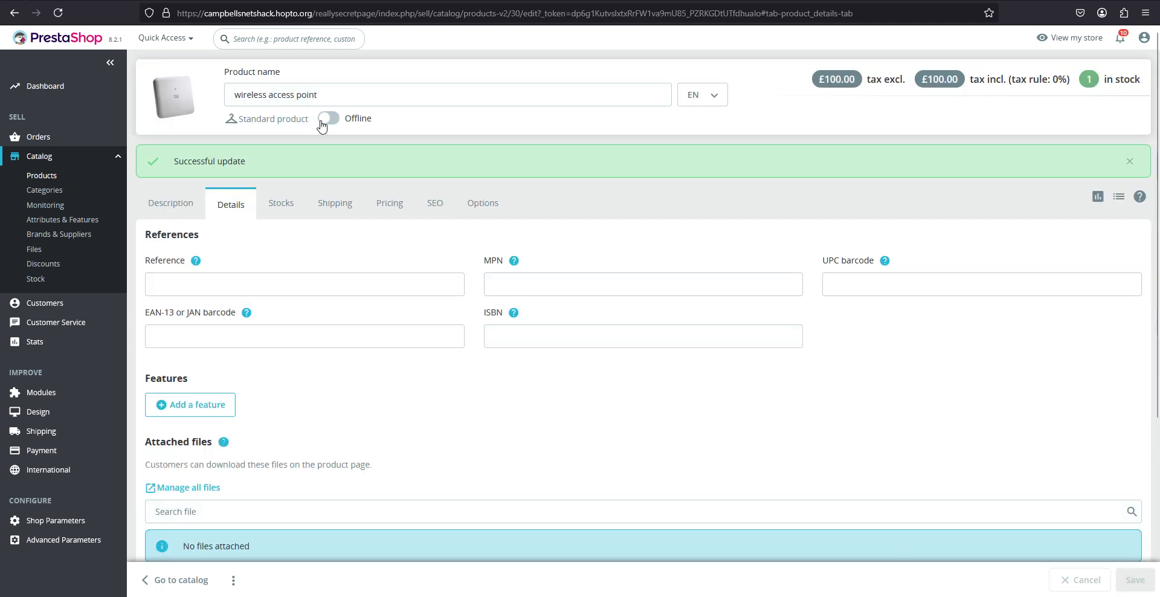
# - Reload the storefront's Access Points page, then return to the back office
pyautogui.click(792, 0)
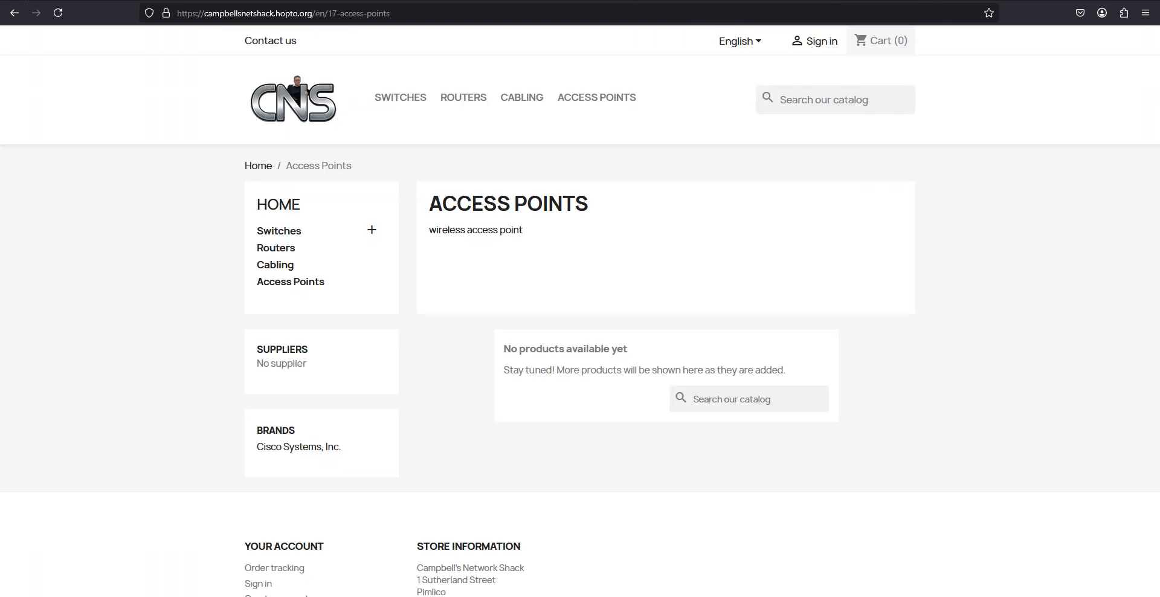
pyautogui.click(56, 18)
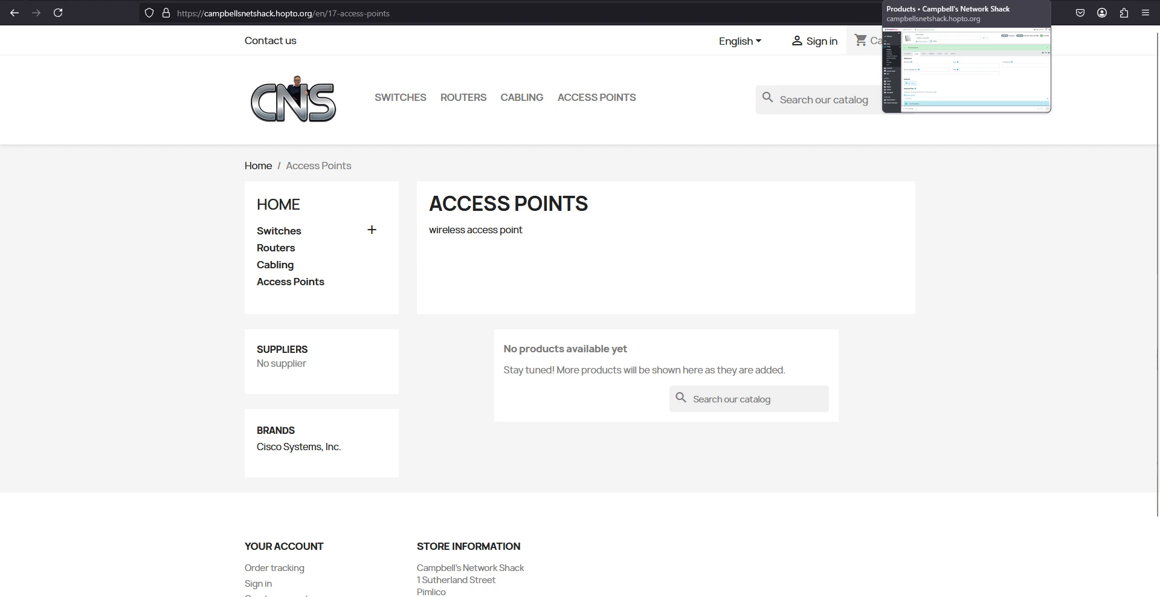
pyautogui.click(936, 1)
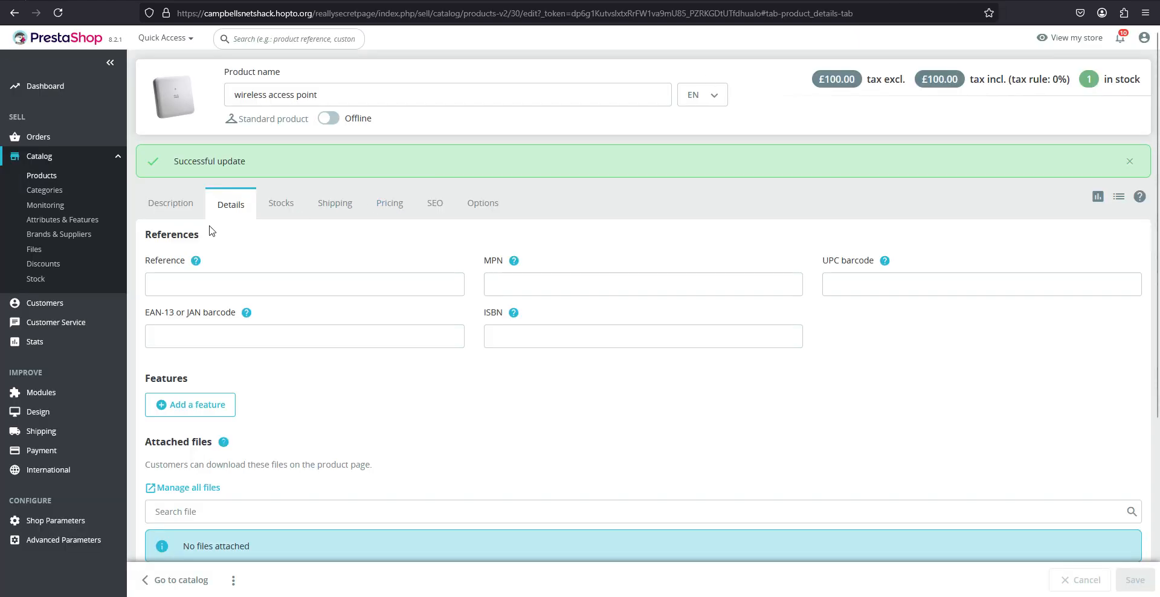
# - Bulk-enable all four catalog categories, then go to the product list
pyautogui.click(59, 194)
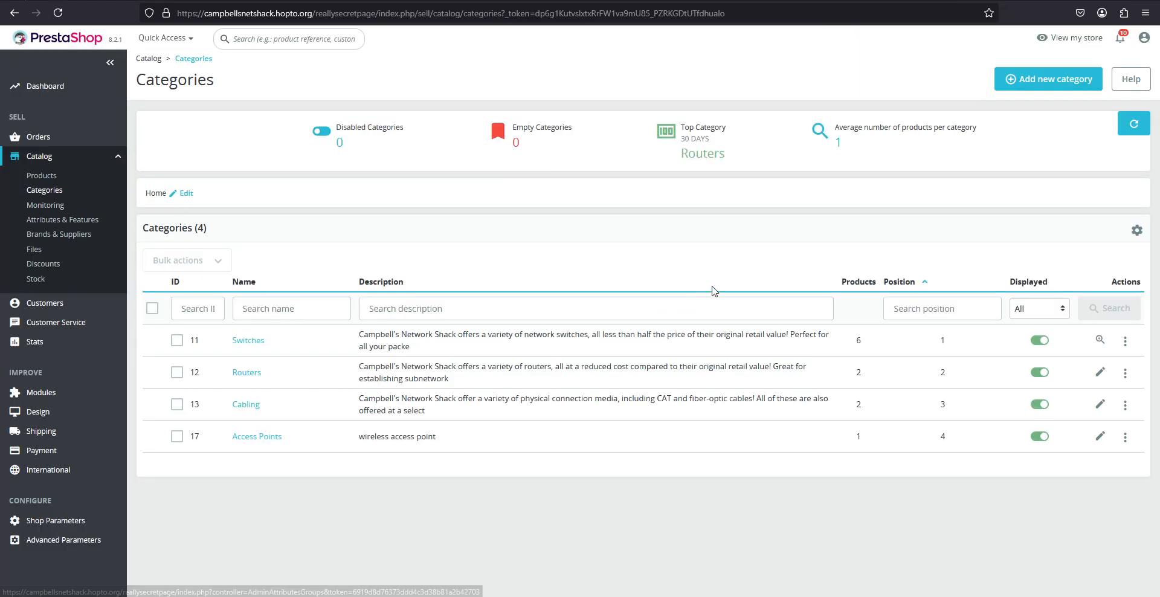
pyautogui.click(152, 308)
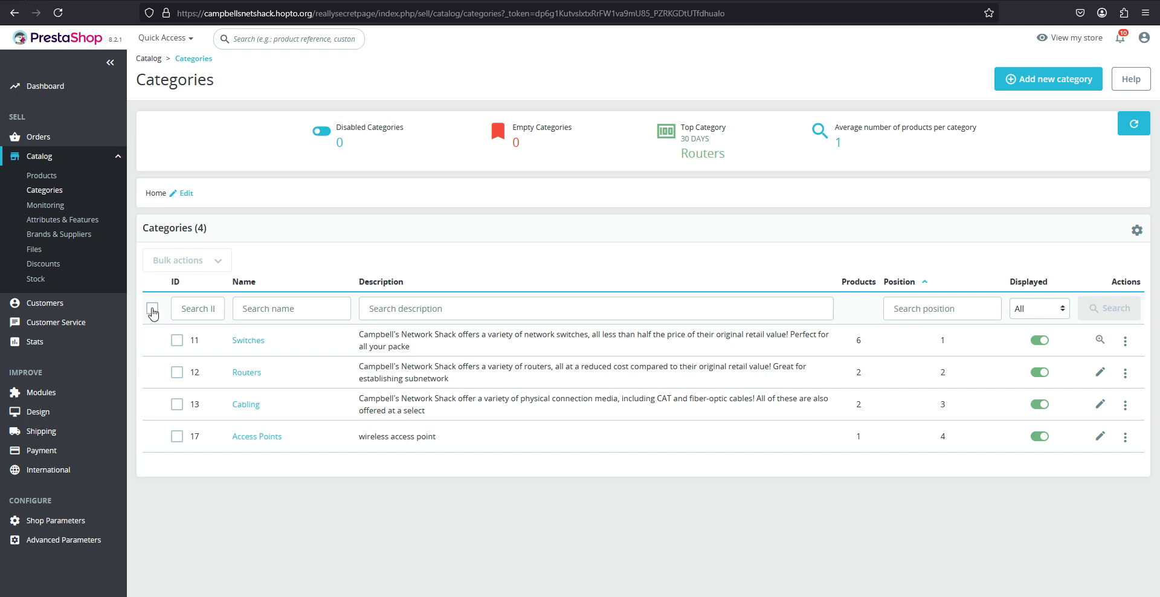
pyautogui.click(181, 260)
pyautogui.click(192, 283)
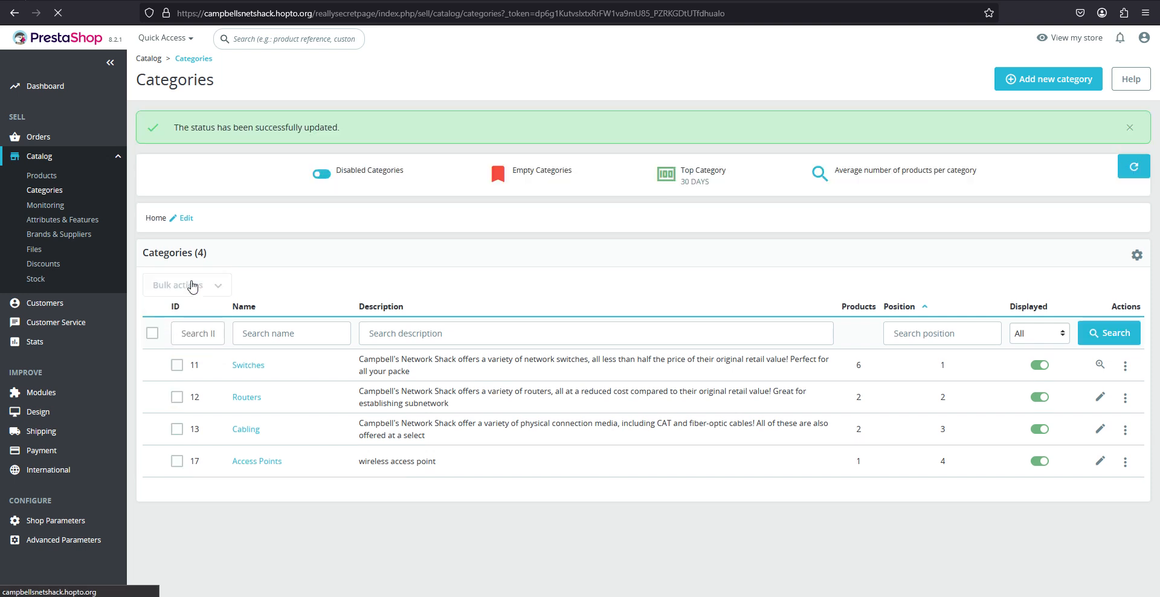
pyautogui.click(60, 176)
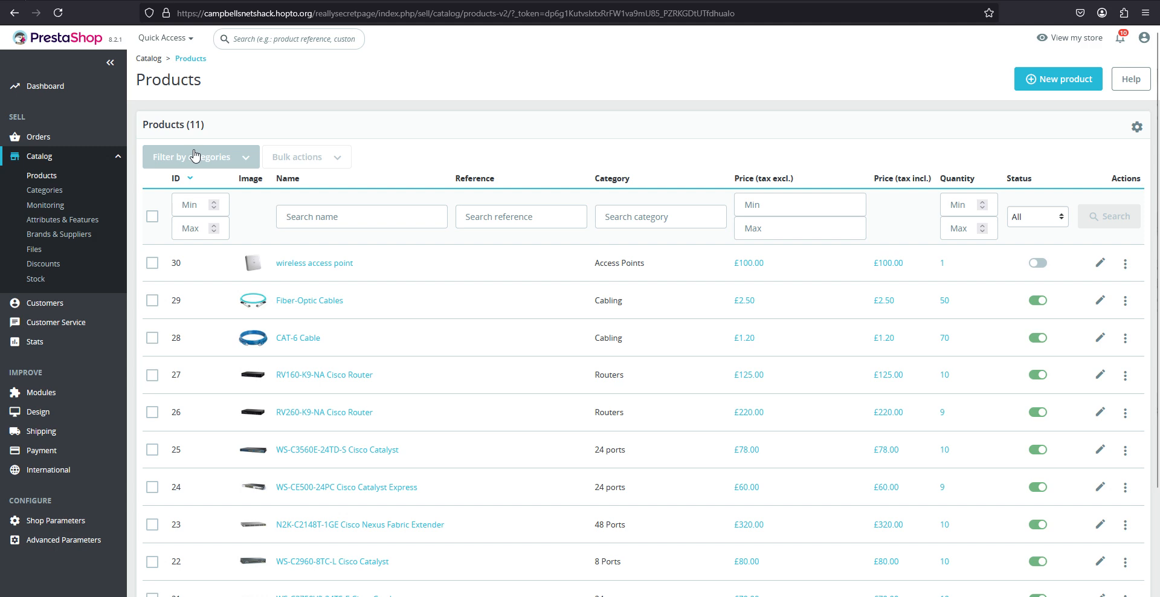
# - Bulk-activate all 11 products, then go back to the storefront's Access Points page
pyautogui.click(153, 216)
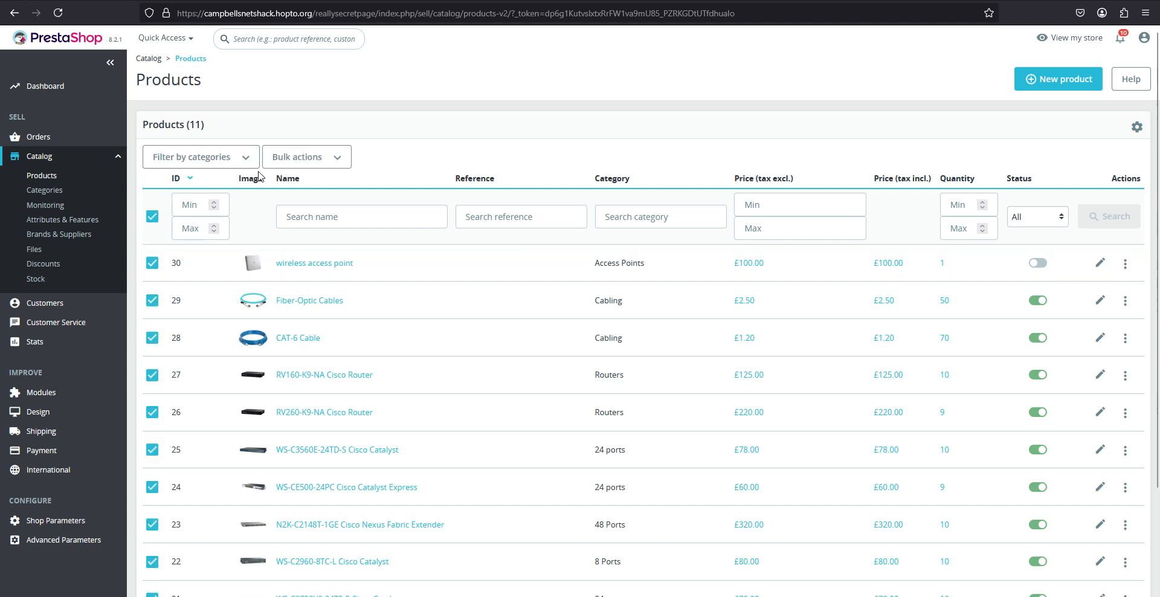
pyautogui.click(297, 158)
pyautogui.click(307, 182)
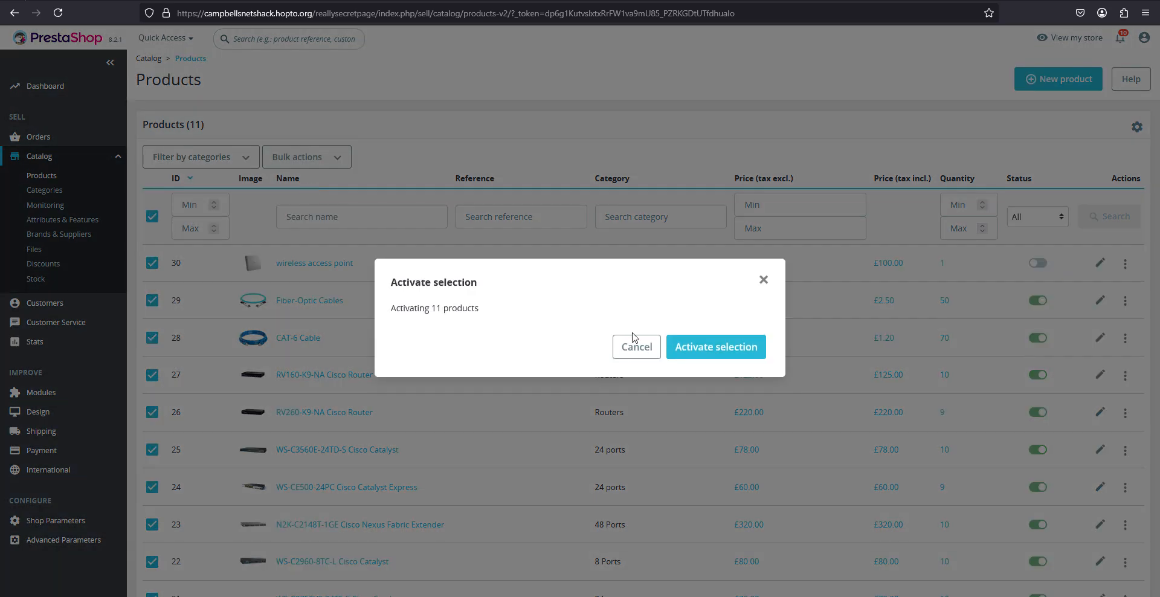
pyautogui.click(722, 362)
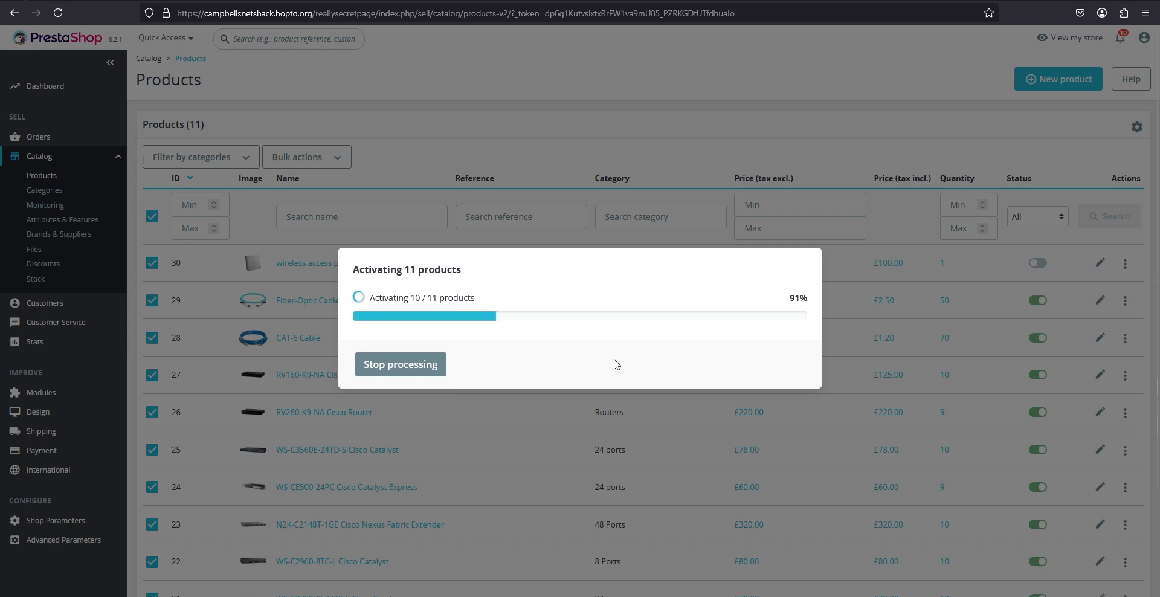
pyautogui.click(773, 368)
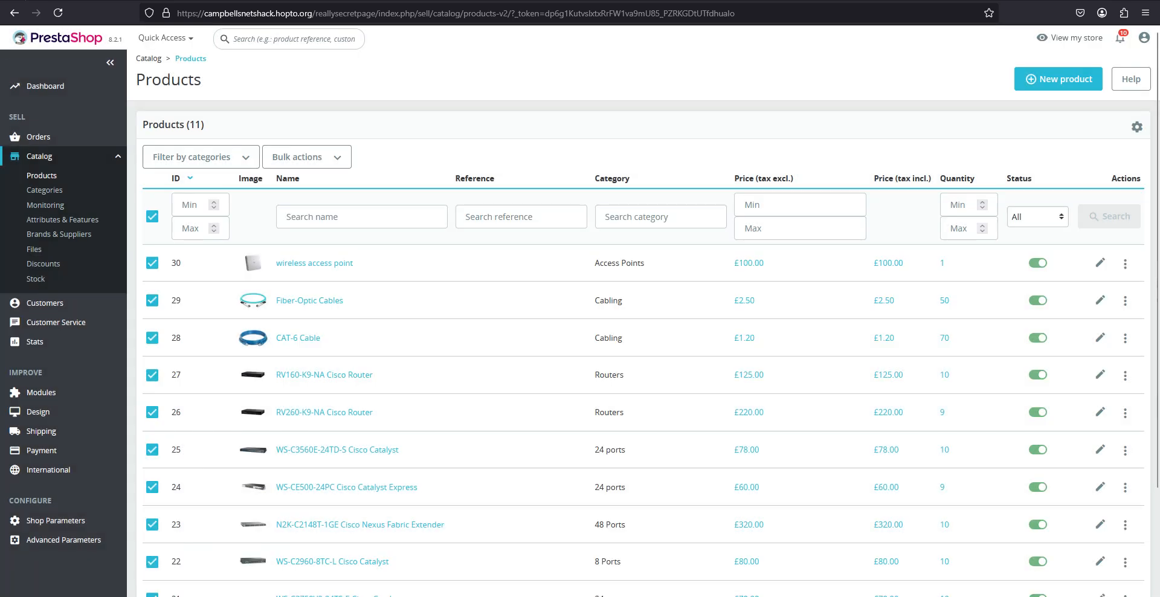
pyautogui.click(104, 1)
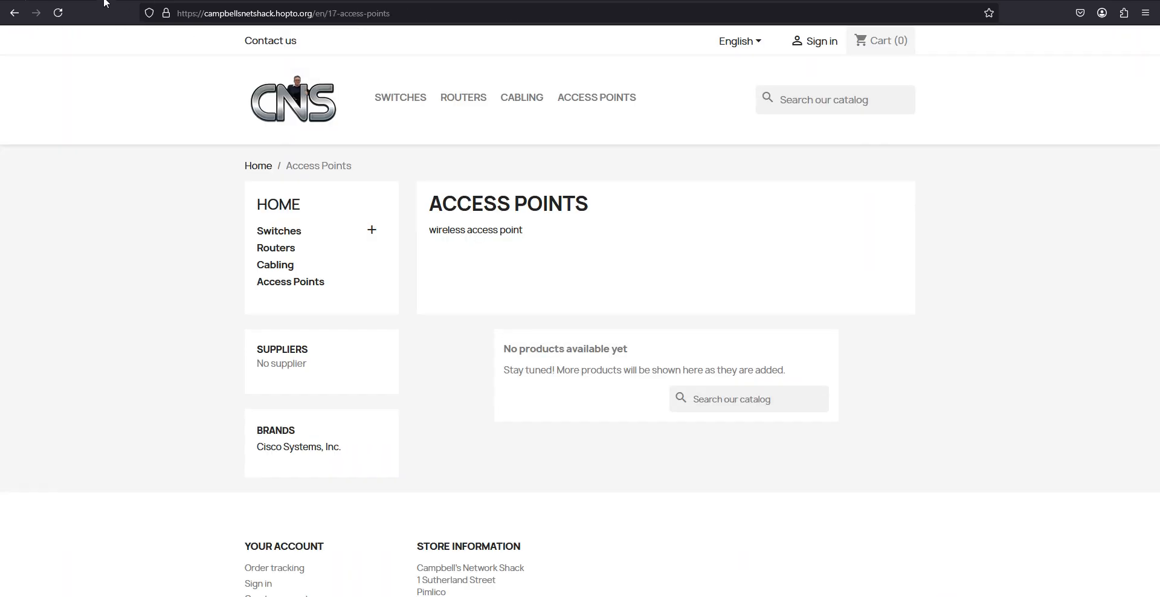
# - Reload Access Points and quick-view the listed Wireless Access Point at £100.00
pyautogui.click(59, 13)
pyautogui.moveTo(456, 415)
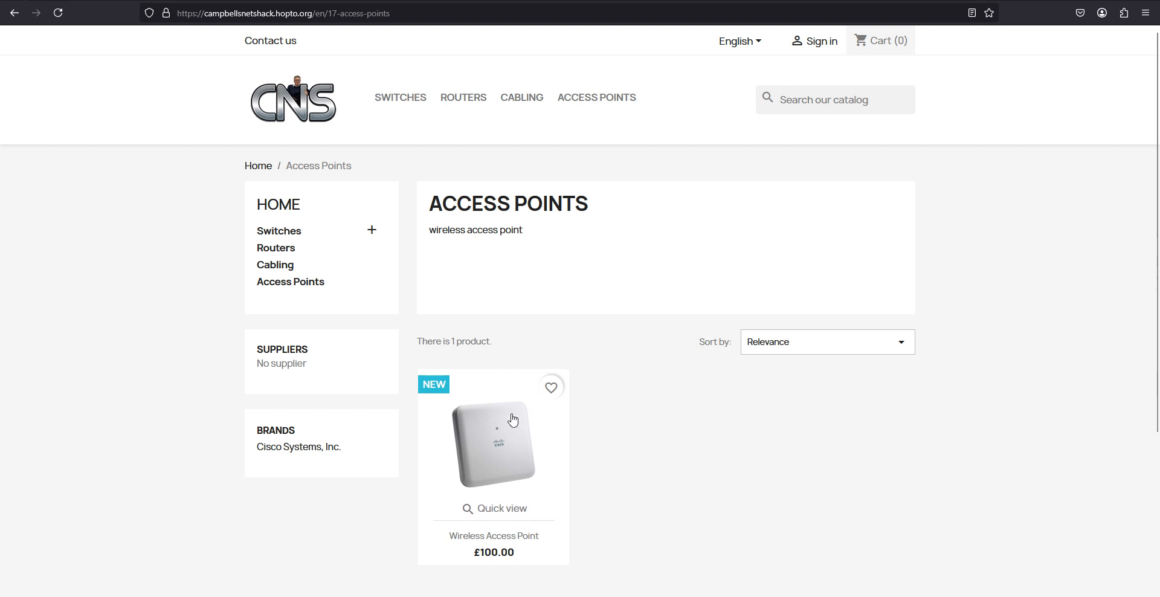
pyautogui.click(494, 508)
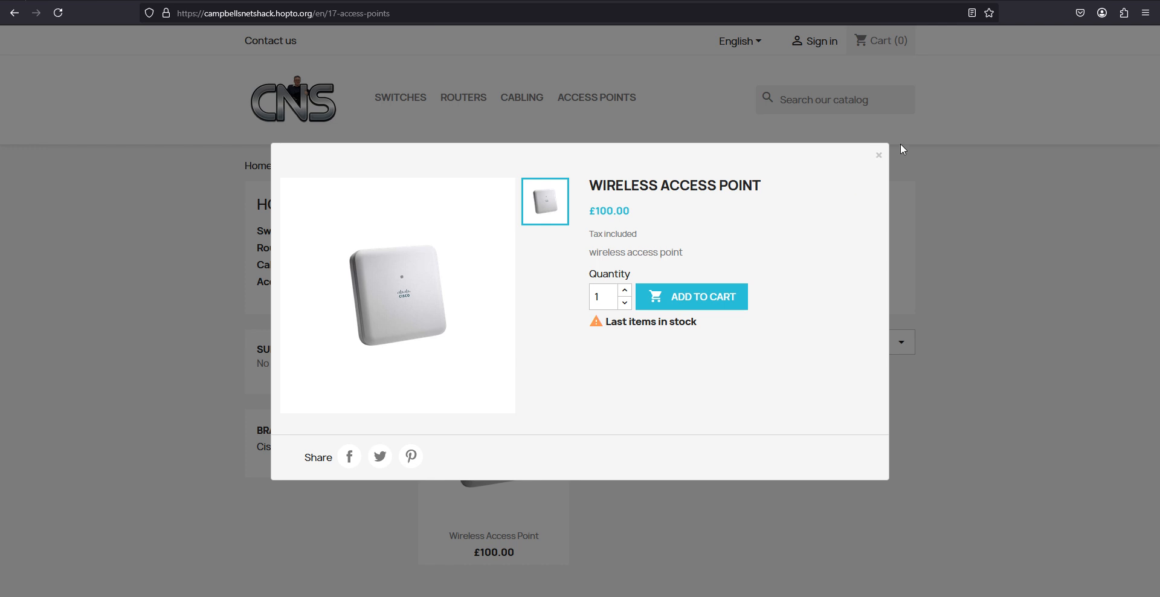
pyautogui.click(879, 155)
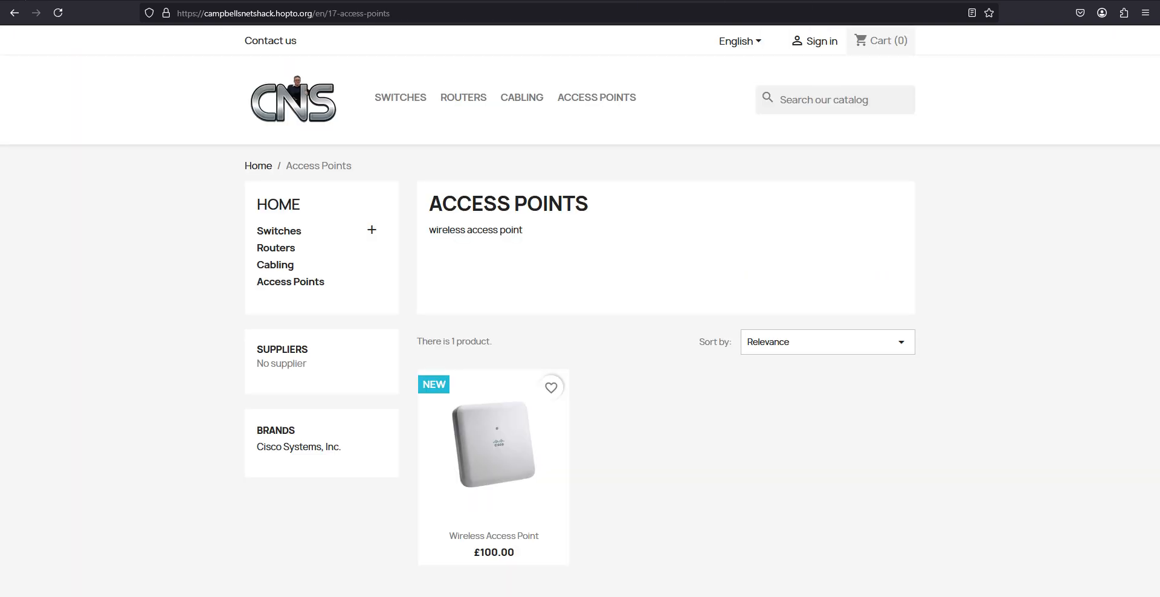
# - Go to Catalog > Discounts and begin adding a new cart rule
pyautogui.click(496, 492)
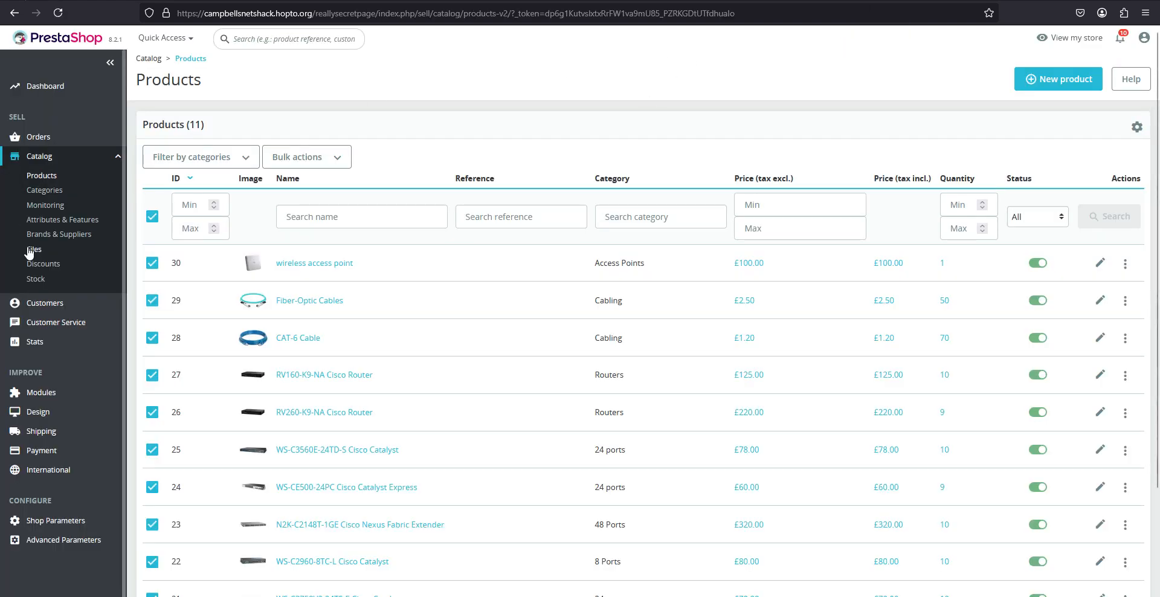
pyautogui.click(32, 264)
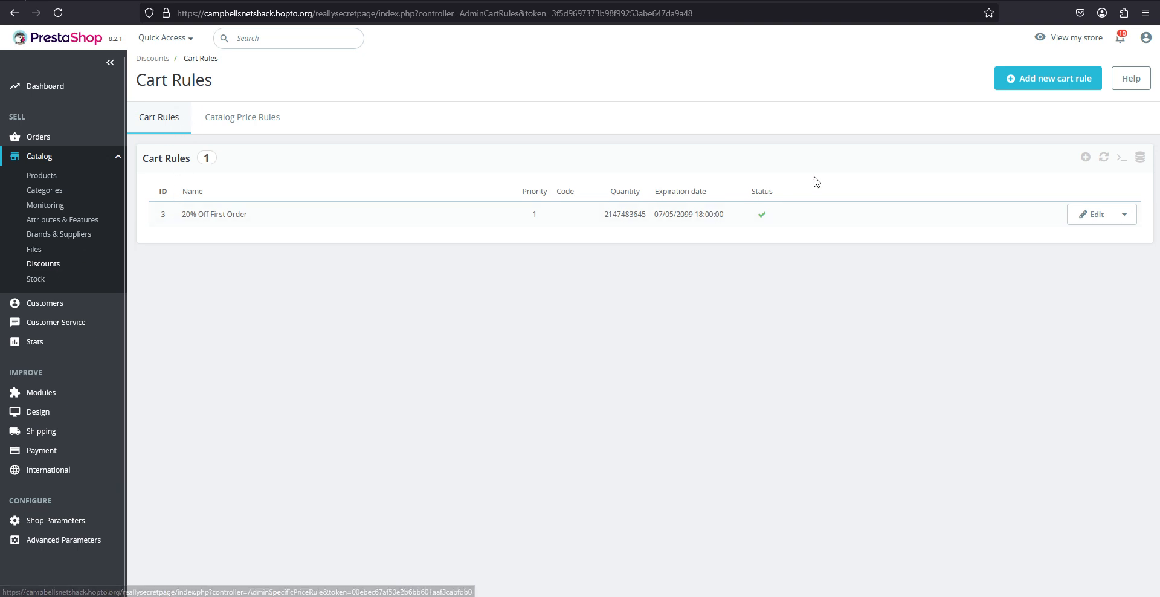
pyautogui.click(1012, 89)
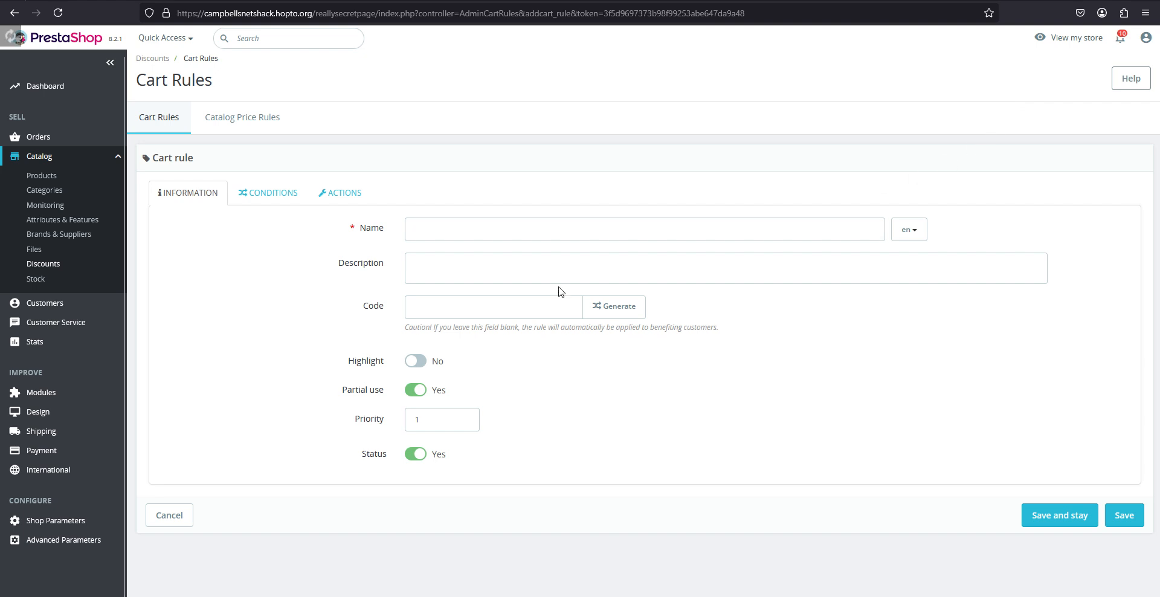
# - Start typing the cart rule's name, fixing typos and removing the stray CODE30 text
pyautogui.click(507, 228)
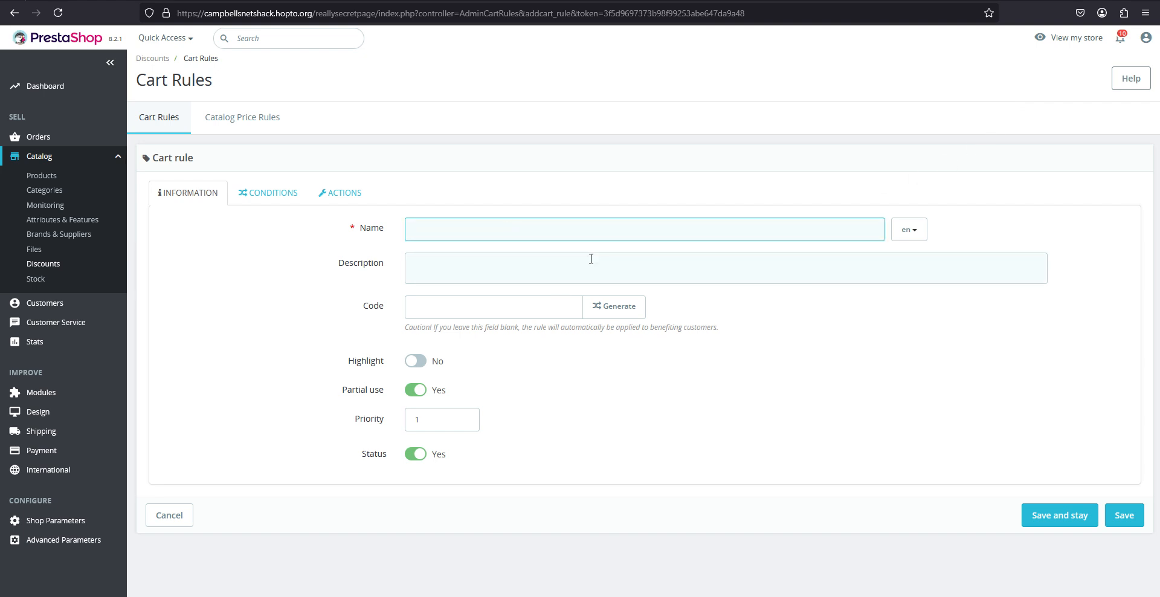
pyautogui.write('30')
pyautogui.press('BackSpace')
pyautogui.press('BackSpace')
pyautogui.write('Code')
pyautogui.press('BackSpace')
pyautogui.press('BackSpace')
pyautogui.press('BackSpace')
pyautogui.write('ODE330')
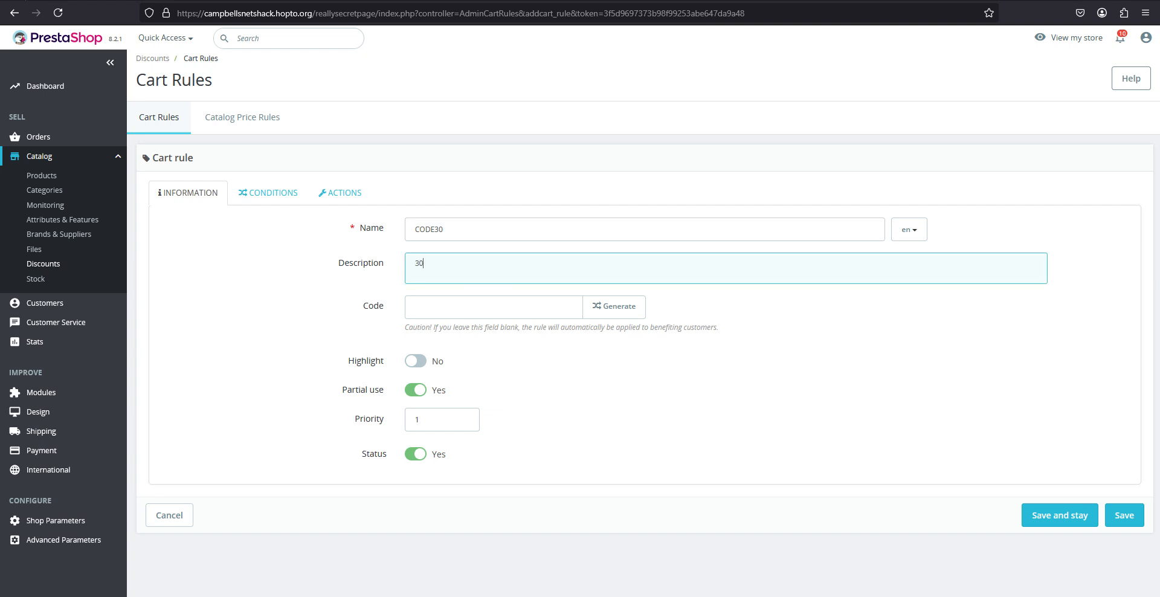
pyautogui.write('% Percent Off on your order')
pyautogui.press('BackSpace')
pyautogui.press('BackSpace')
pyautogui.press('BackSpace')
pyautogui.press('BackSpace')
pyautogui.press('BackSpace')
pyautogui.press('BackSpace')
pyautogui.press('BackSpace')
pyautogui.press('BackSpace')
pyautogui.press('BackSpace')
pyautogui.press('BackSpace')
pyautogui.press('BackSpace')
pyautogui.press('BackSpace')
pyautogui.press('BackSpace')
pyautogui.press('BackSpace')
pyautogui.press('BackSpace')
pyautogui.press('BackSpace')
pyautogui.press('BackSpace')
pyautogui.press('BackSpace')
pyautogui.press('BackSpace')
pyautogui.press('BackSpace')
pyautogui.press('BackSpace')
pyautogui.press('BackSpace')
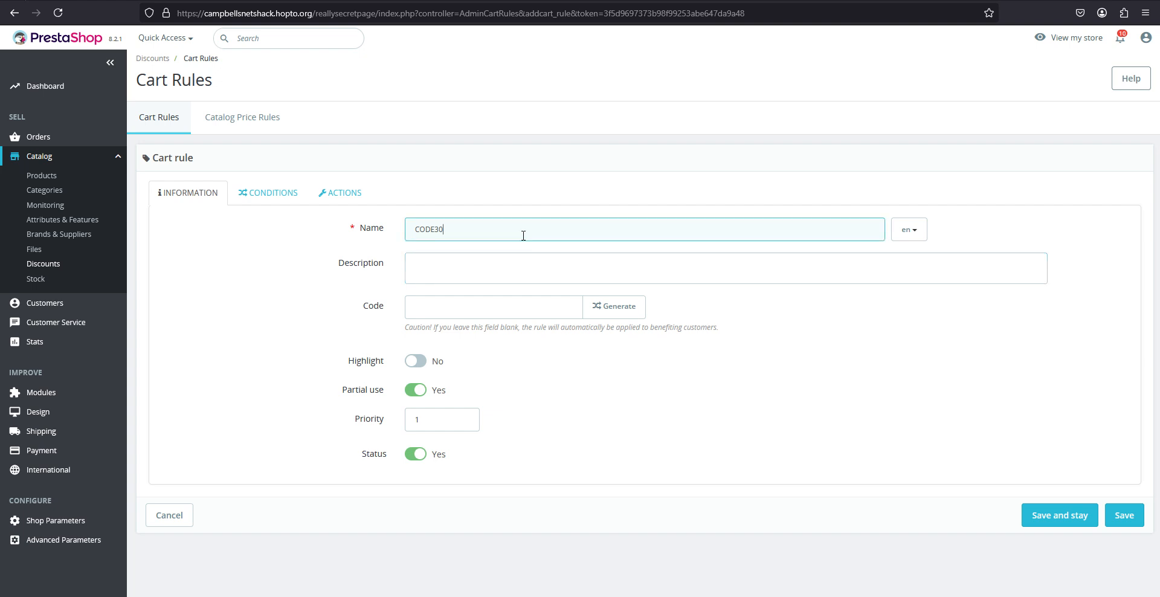
pyautogui.doubleClick(520, 236)
pyautogui.press('BackSpace')
# - Enter CODE30 as the cart rule's discount code
pyautogui.click(465, 305)
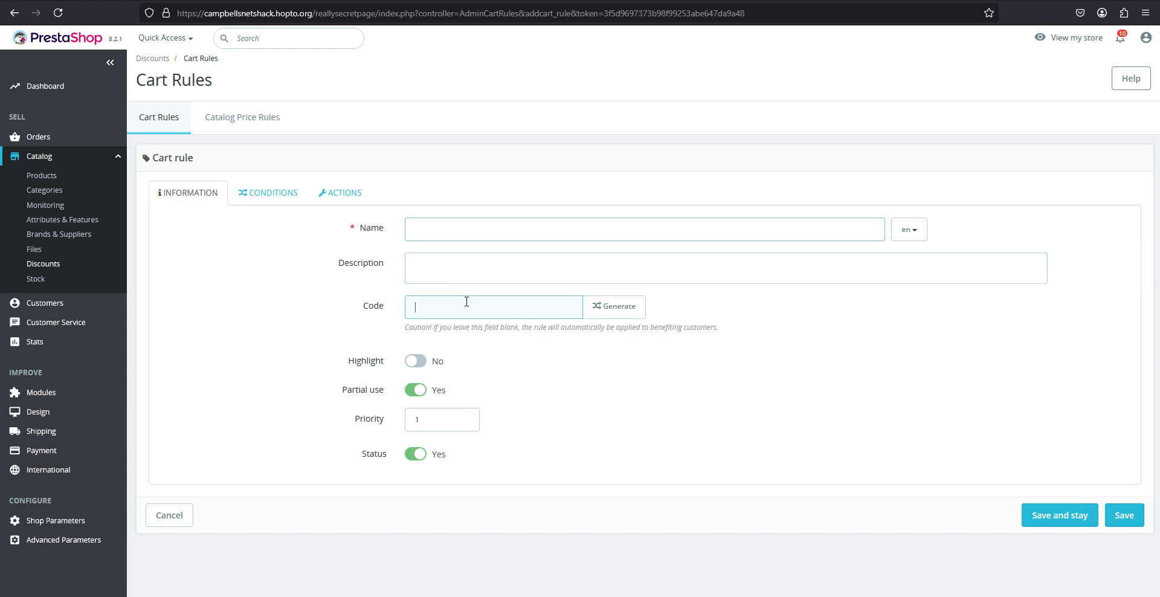
pyautogui.write('Cod')
pyautogui.press('BackSpace')
pyautogui.press('BackSpace')
pyautogui.write('ODE30')
# - Name the rule '30% Off Discount' and describe it as '30% Off a Product'
pyautogui.click(451, 233)
pyautogui.write('30%')
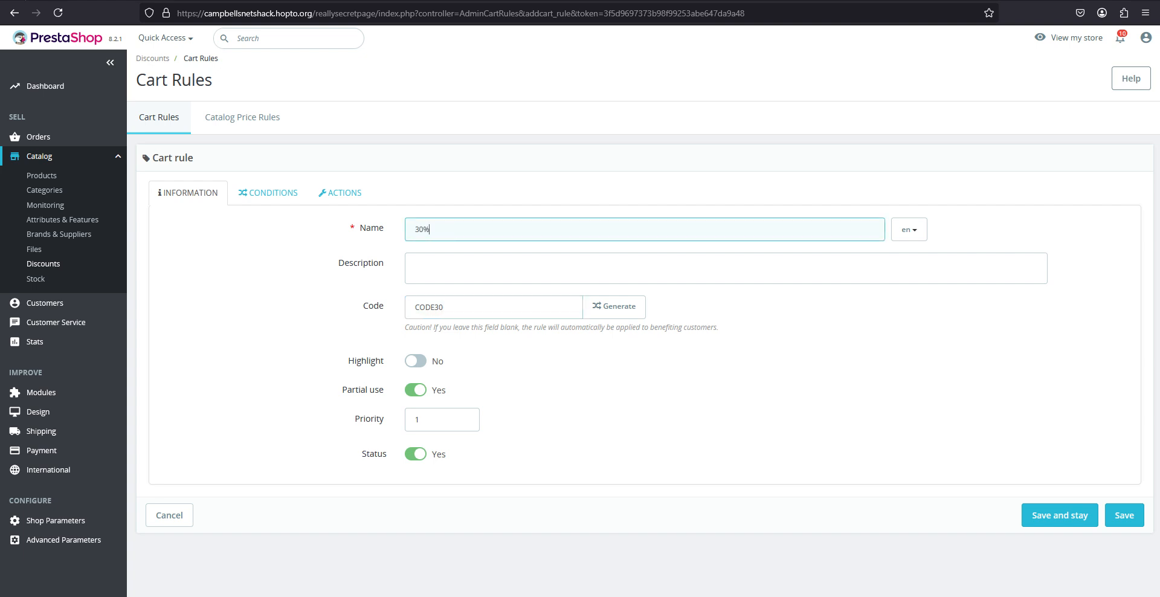
pyautogui.write(' of')
pyautogui.write('Off')
pyautogui.write('ff Discount')
pyautogui.click(457, 273)
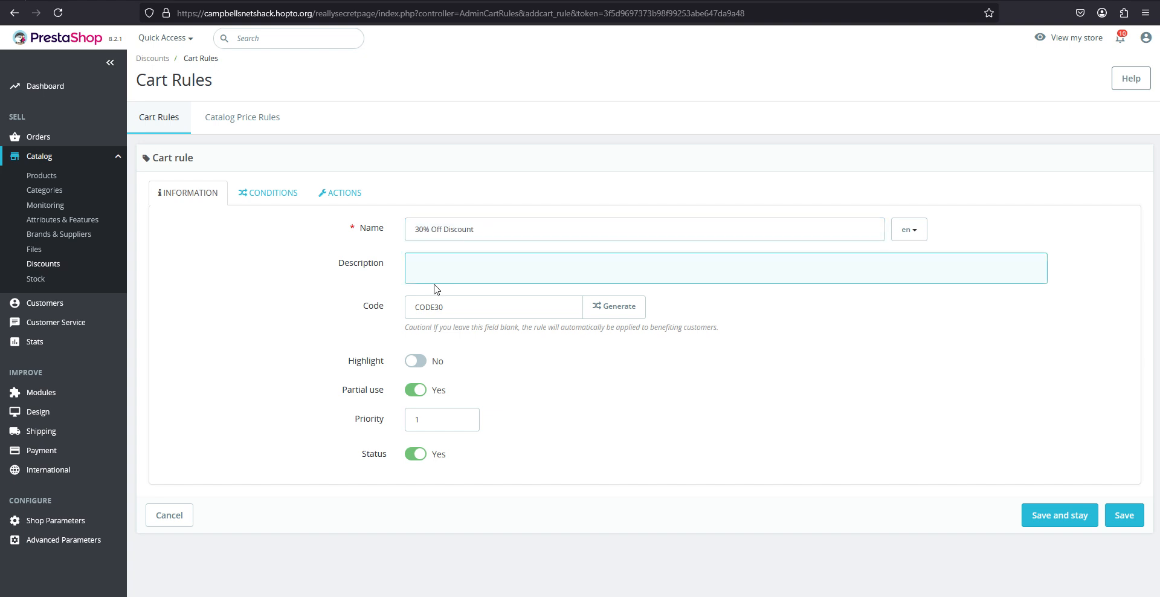
pyautogui.write('£')
pyautogui.write('0%')
pyautogui.write(' O')
pyautogui.write('ff a Product')
pyautogui.click(276, 194)
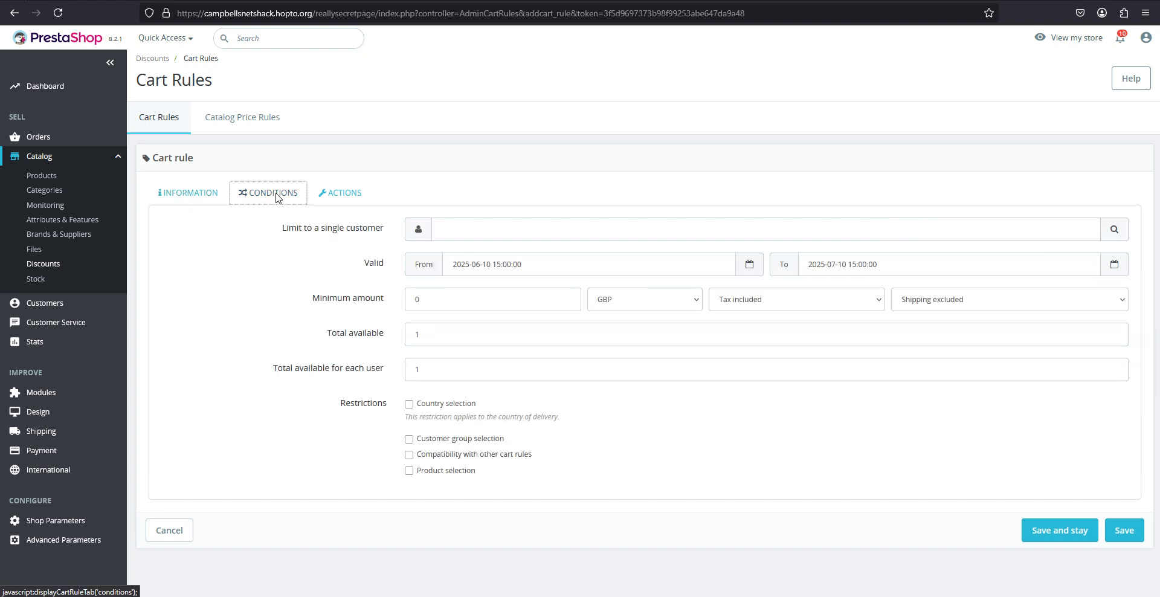
pyautogui.click(185, 195)
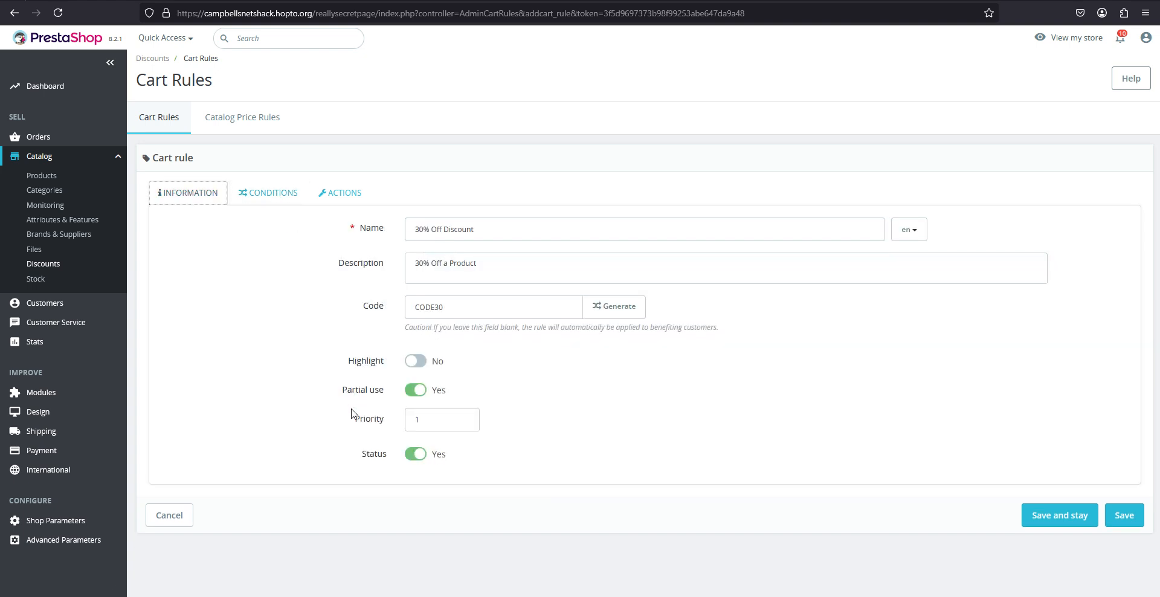
pyautogui.click(262, 192)
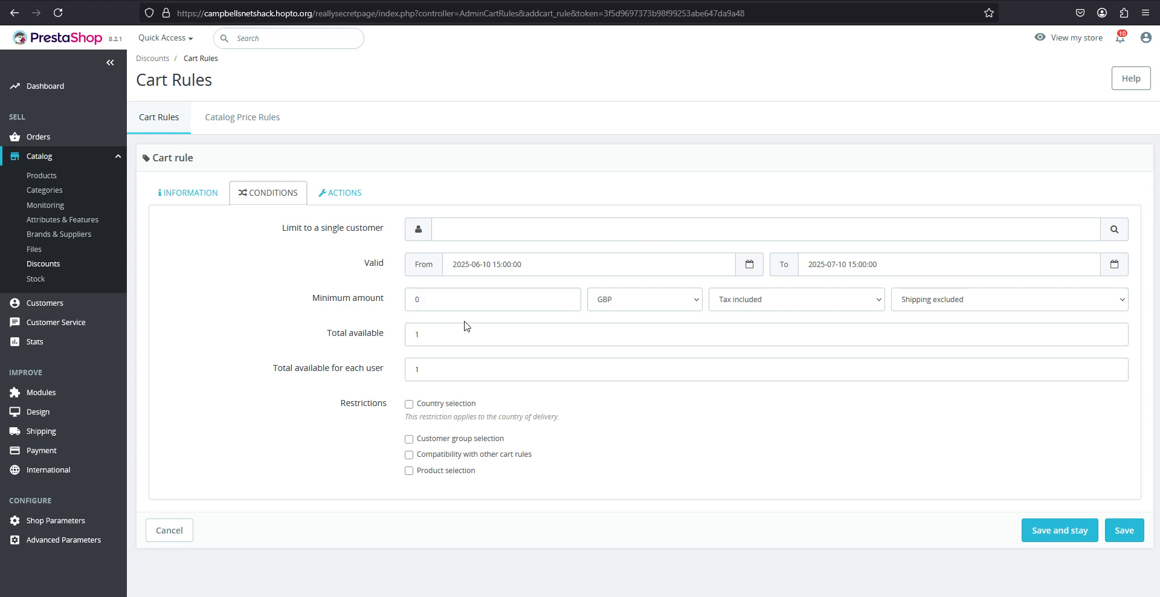
pyautogui.click(432, 345)
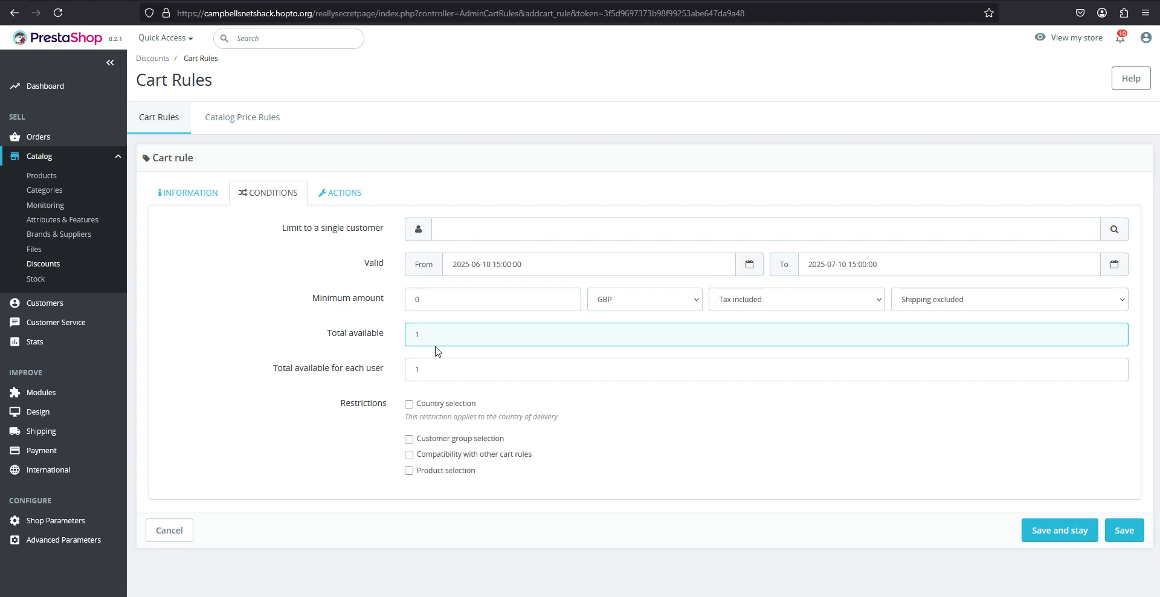
pyautogui.press('BackSpace')
pyautogui.write('255')
pyautogui.press('BackSpace')
pyautogui.press('BackSpace')
pyautogui.press('BackSpace')
pyautogui.click(427, 344)
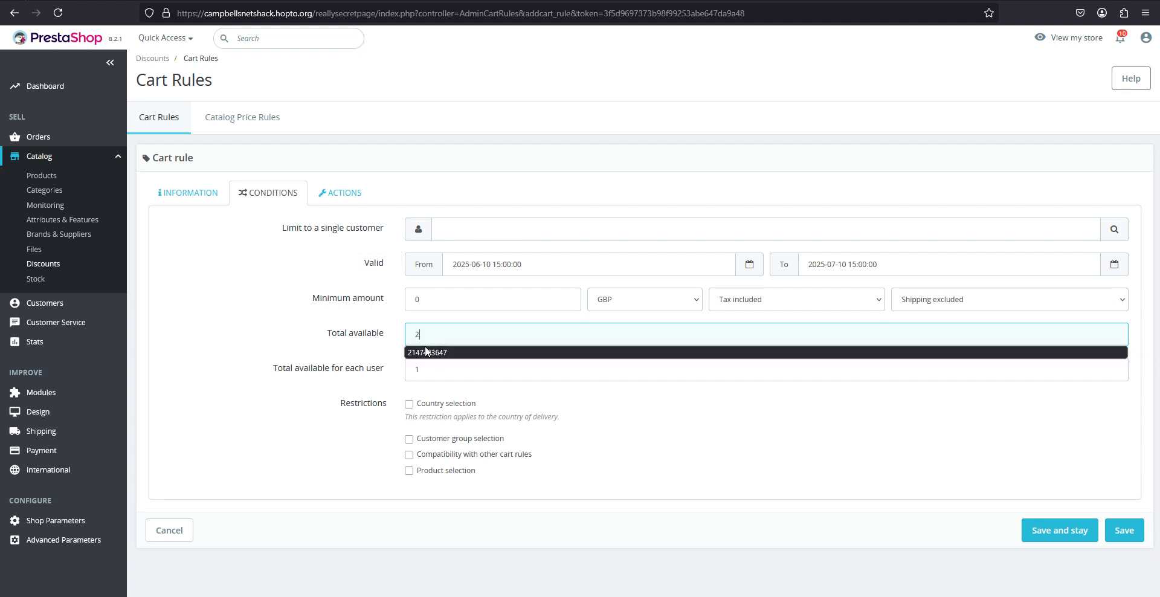
pyautogui.click(426, 348)
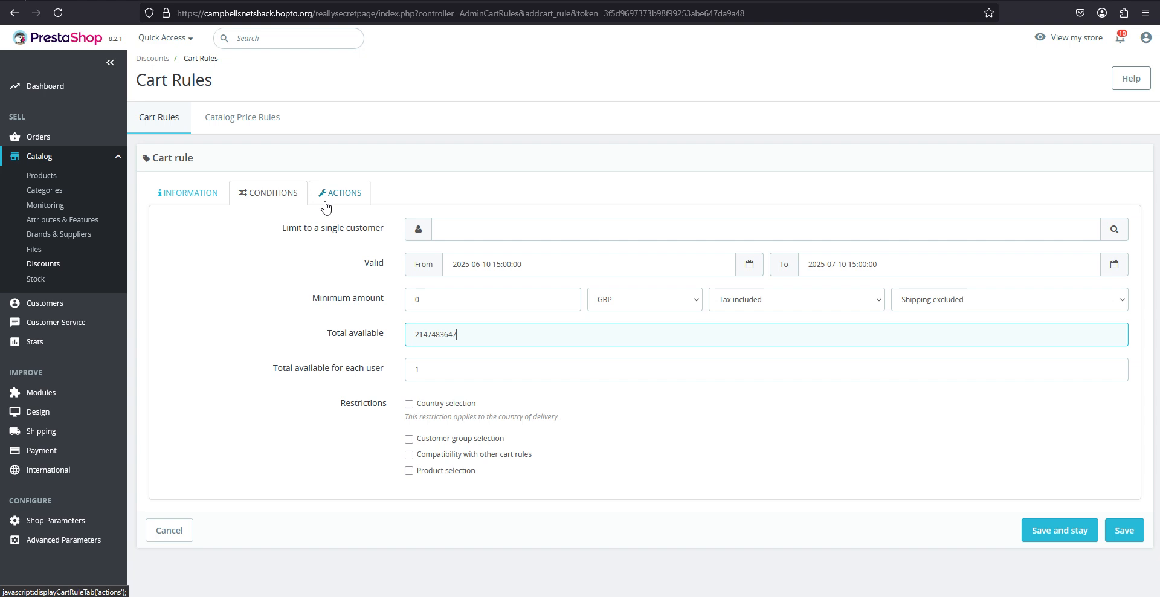
# - Restrict the discount to products in the Home > Access Points category
pyautogui.click(415, 472)
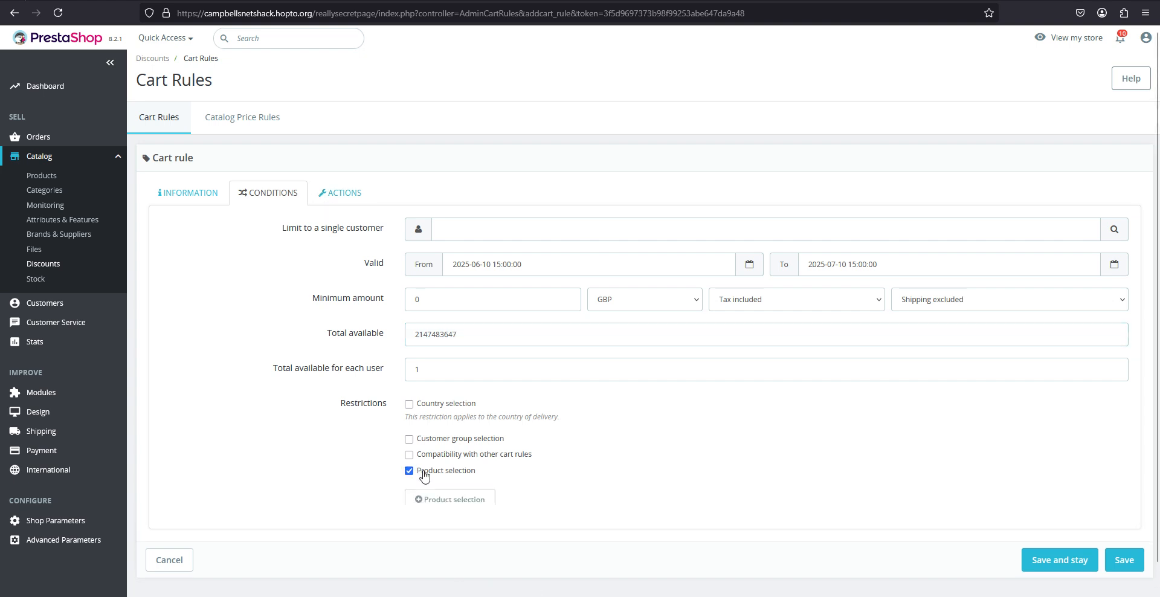
pyautogui.click(443, 507)
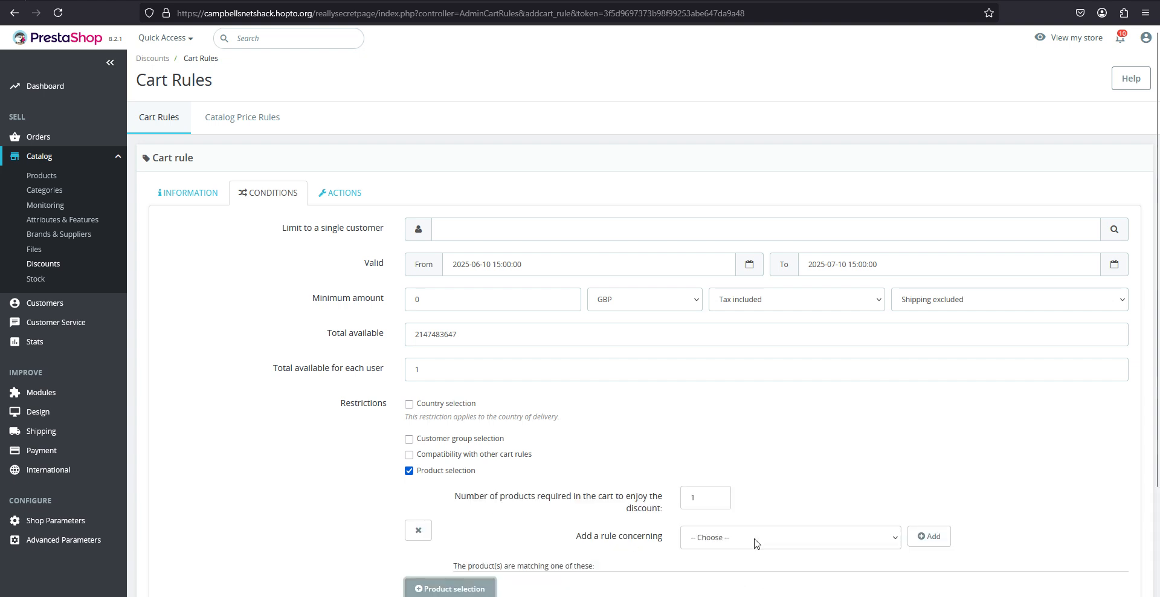
pyautogui.click(756, 540)
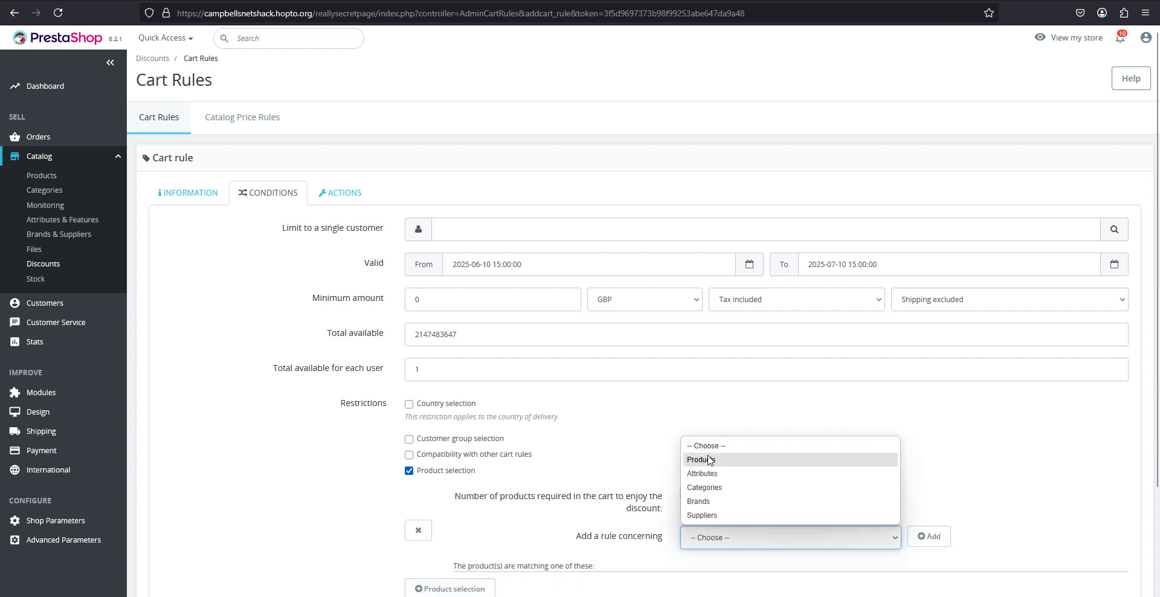
pyautogui.click(715, 488)
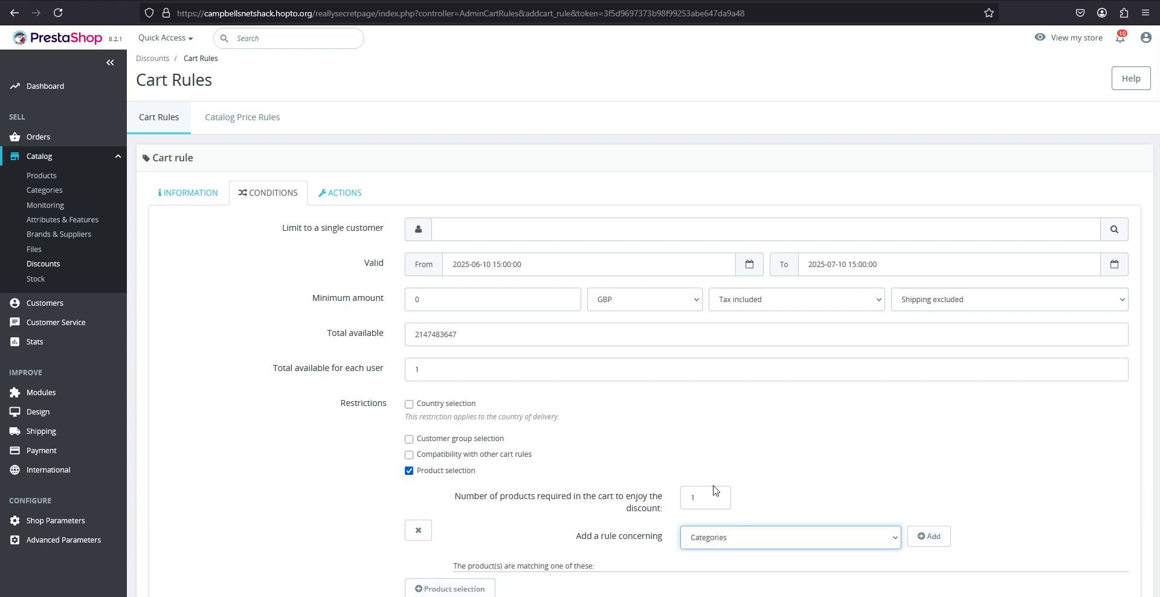
pyautogui.click(929, 536)
pyautogui.scroll(-1, 817, 546)
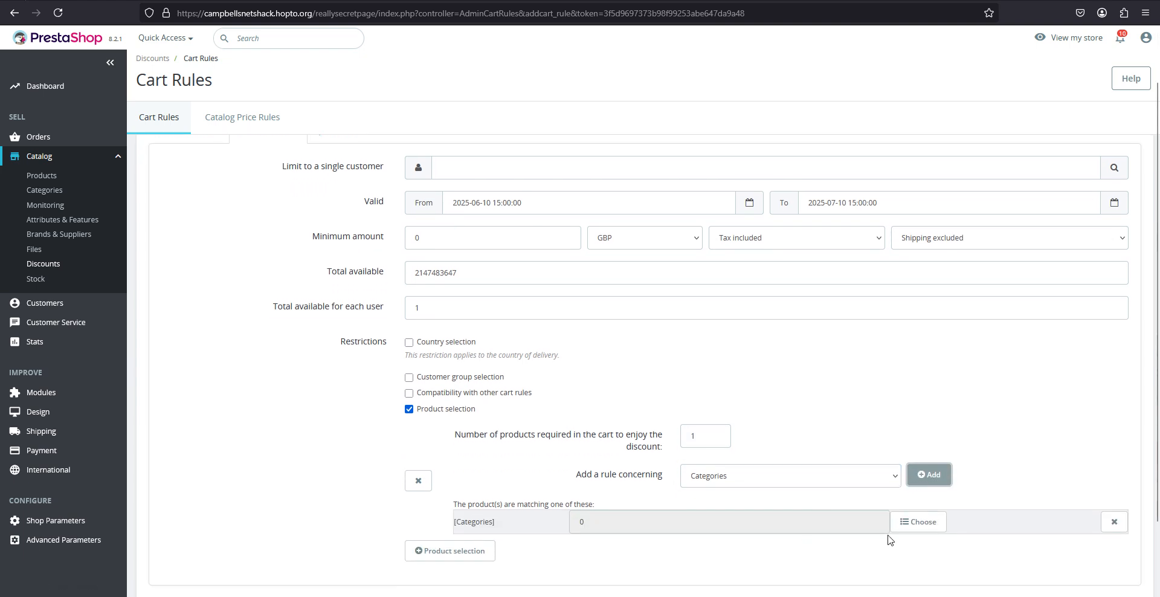
pyautogui.click(918, 532)
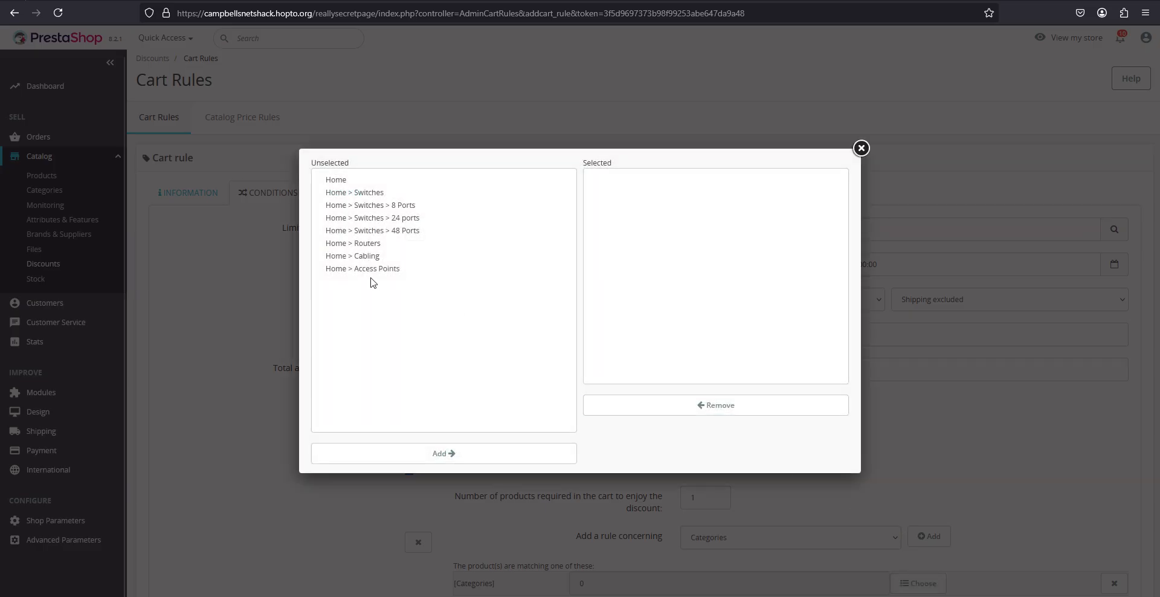
pyautogui.click(385, 269)
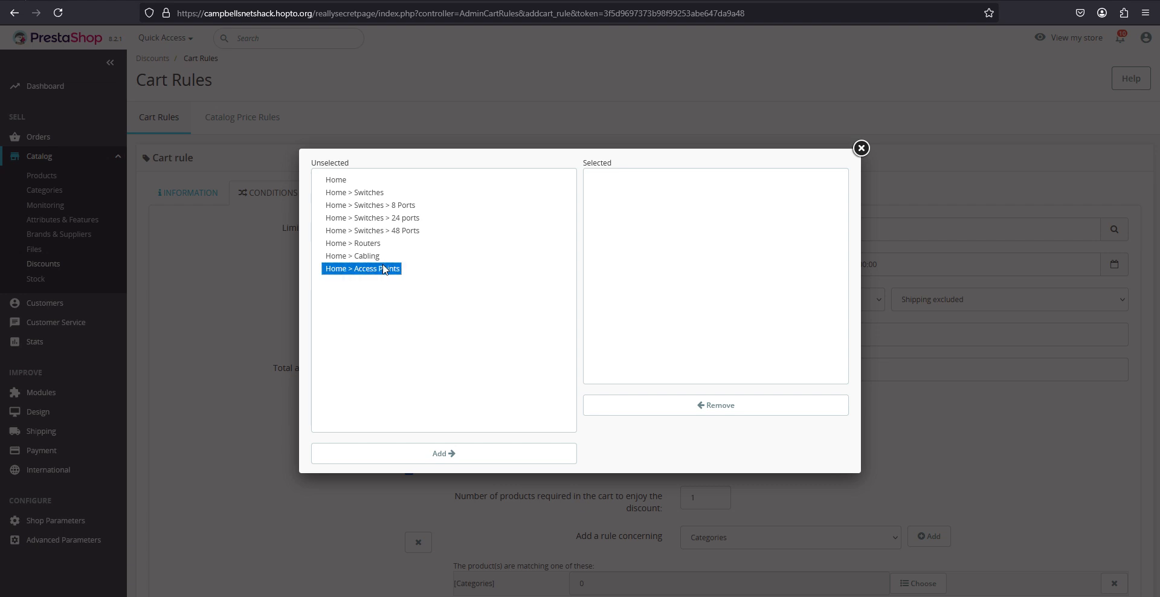
pyautogui.click(509, 466)
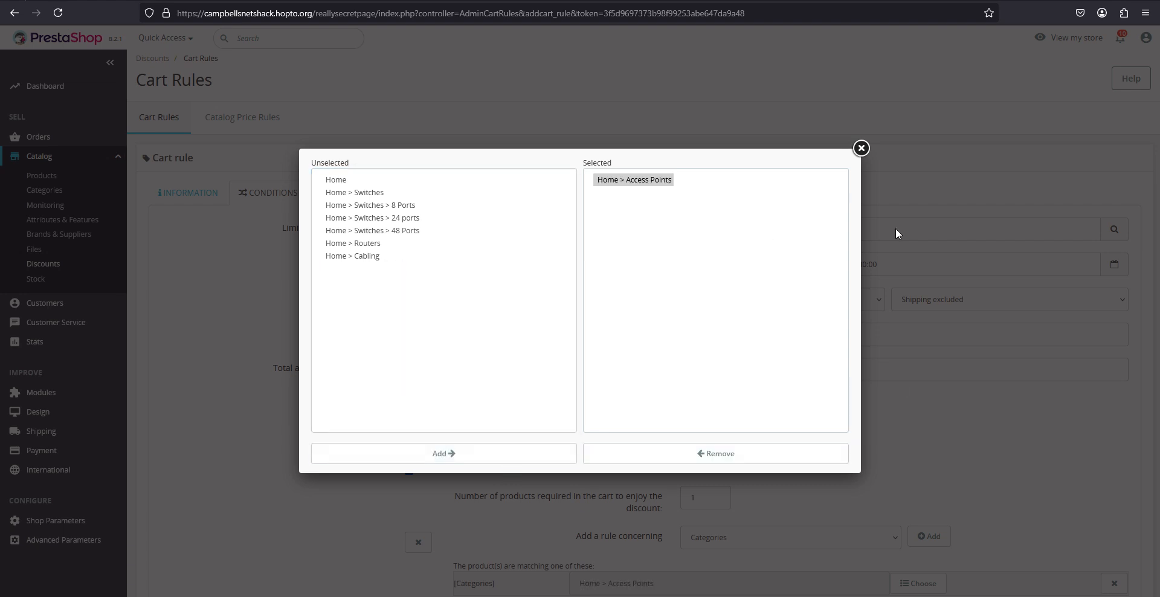
pyautogui.click(861, 148)
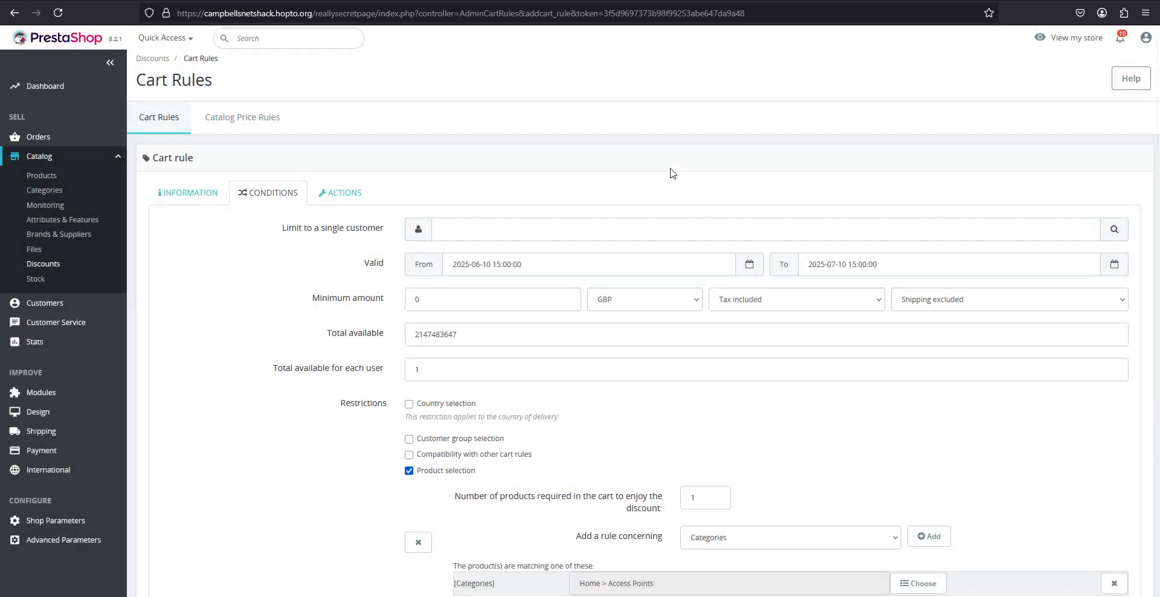
pyautogui.scroll(-3, 552, 287)
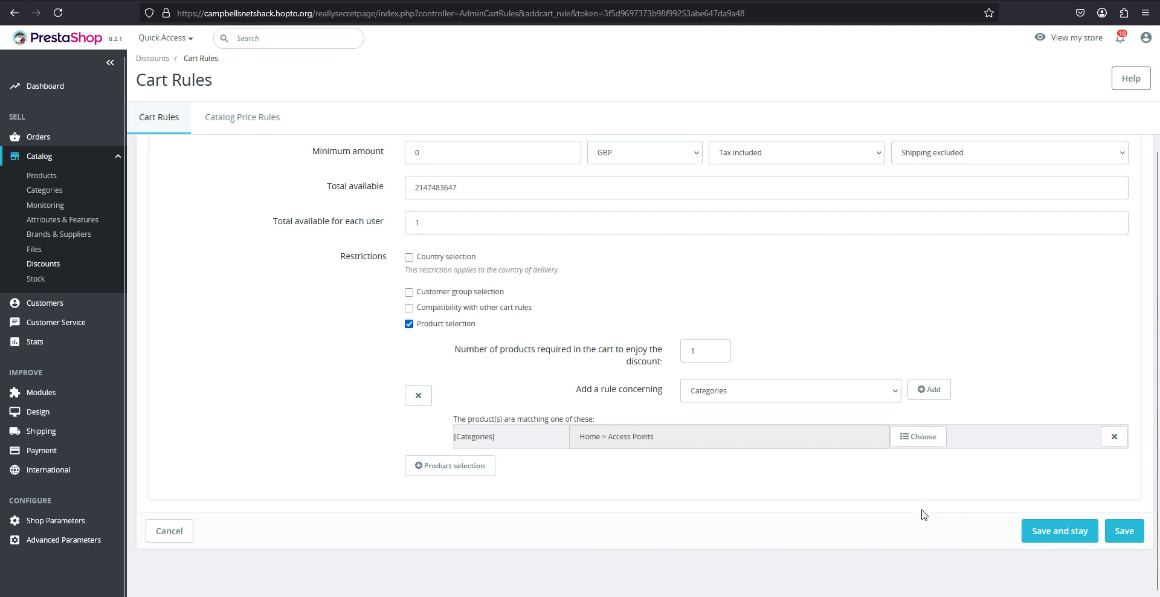
pyautogui.scroll(2, 415, 256)
pyautogui.scroll(1, 363, 224)
# - Make the rule a 30 percent discount and save it
pyautogui.click(314, 192)
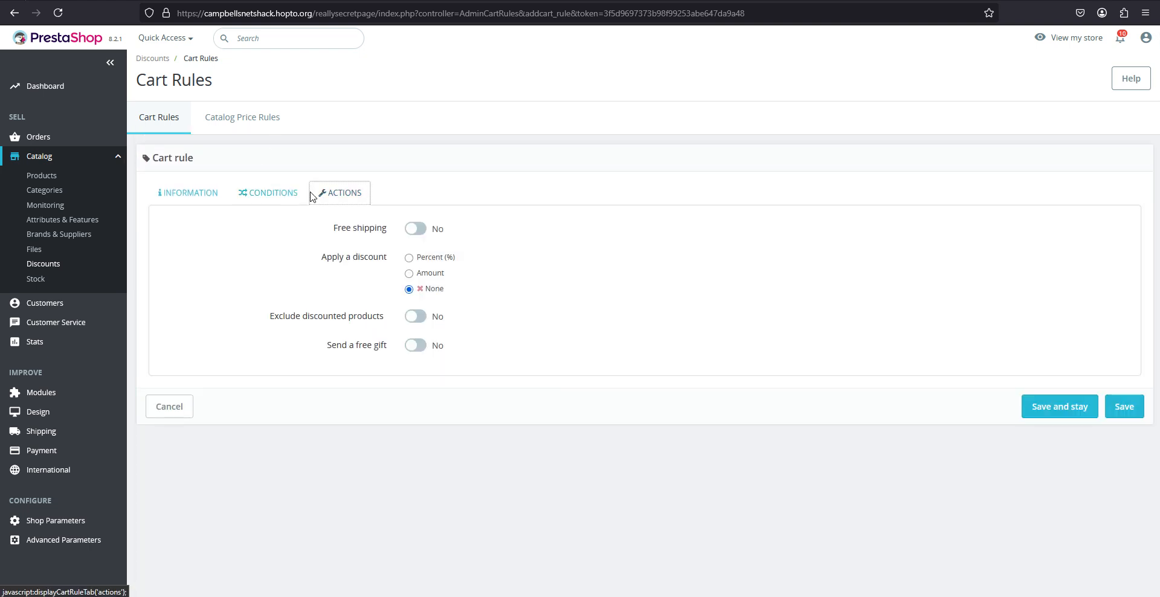
pyautogui.click(409, 258)
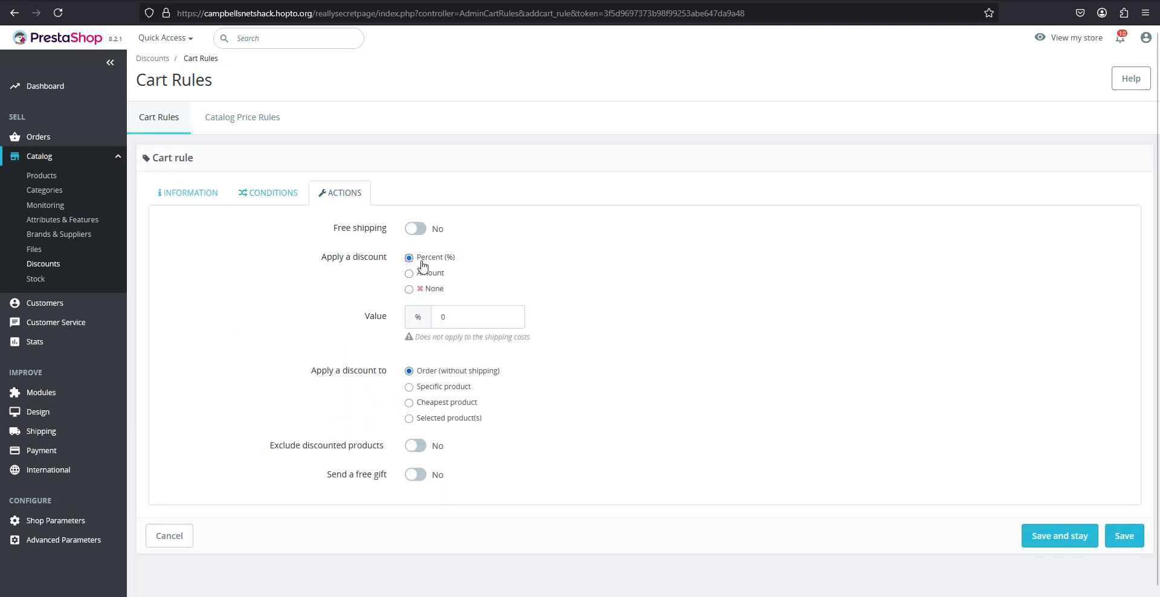
pyautogui.doubleClick(450, 315)
pyautogui.write('30')
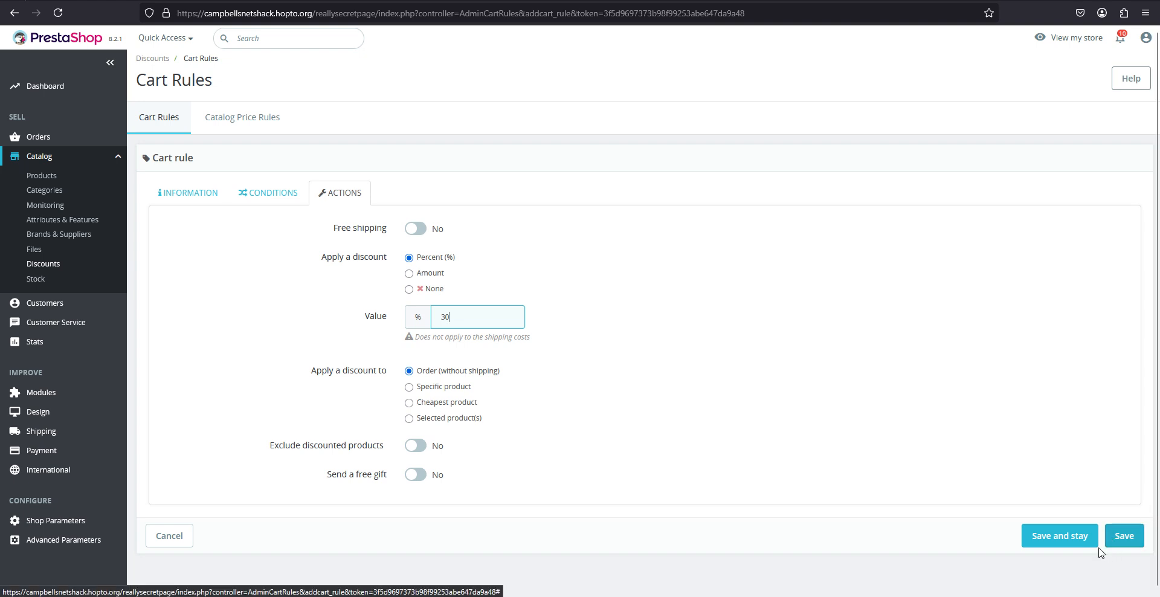
pyautogui.click(1119, 543)
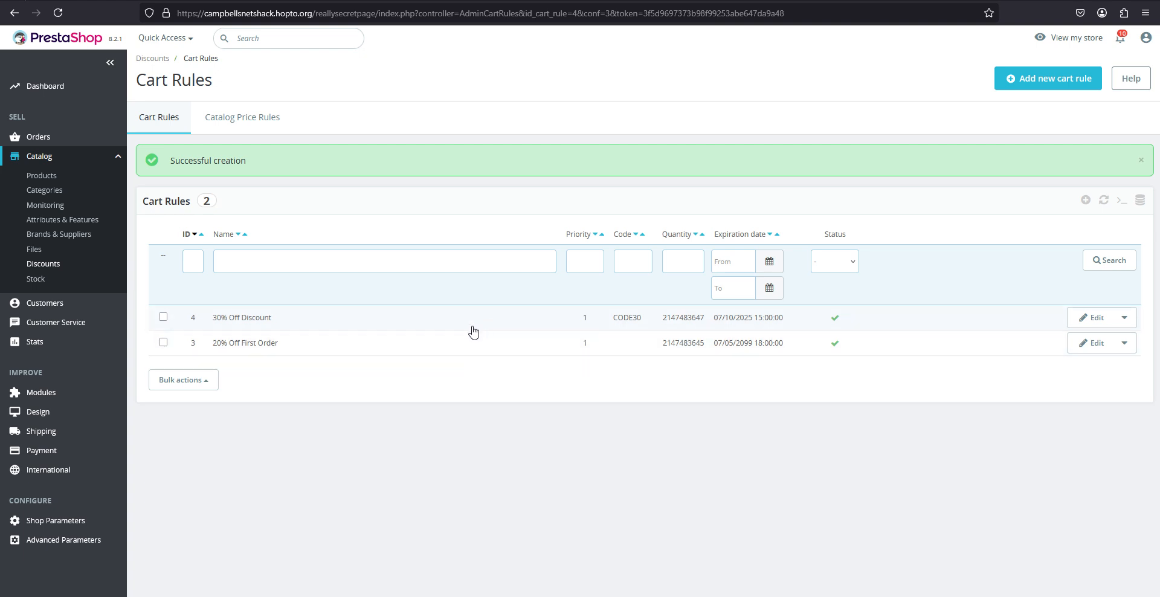
# - Add the wireless access point to the storefront cart and open the cart
pyautogui.click(816, 0)
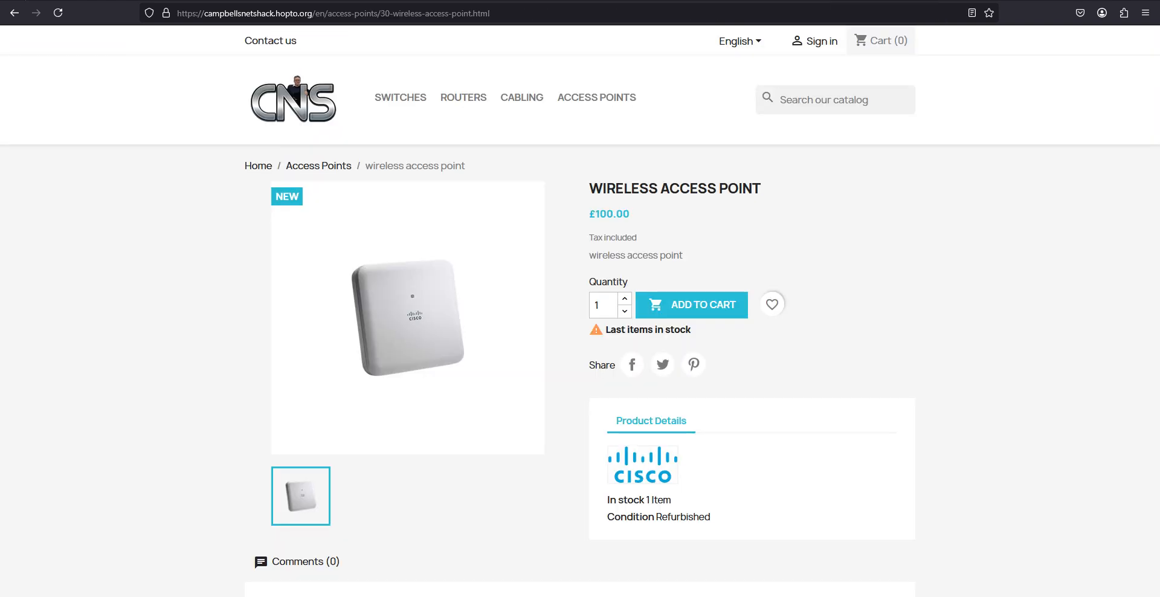
pyautogui.click(676, 305)
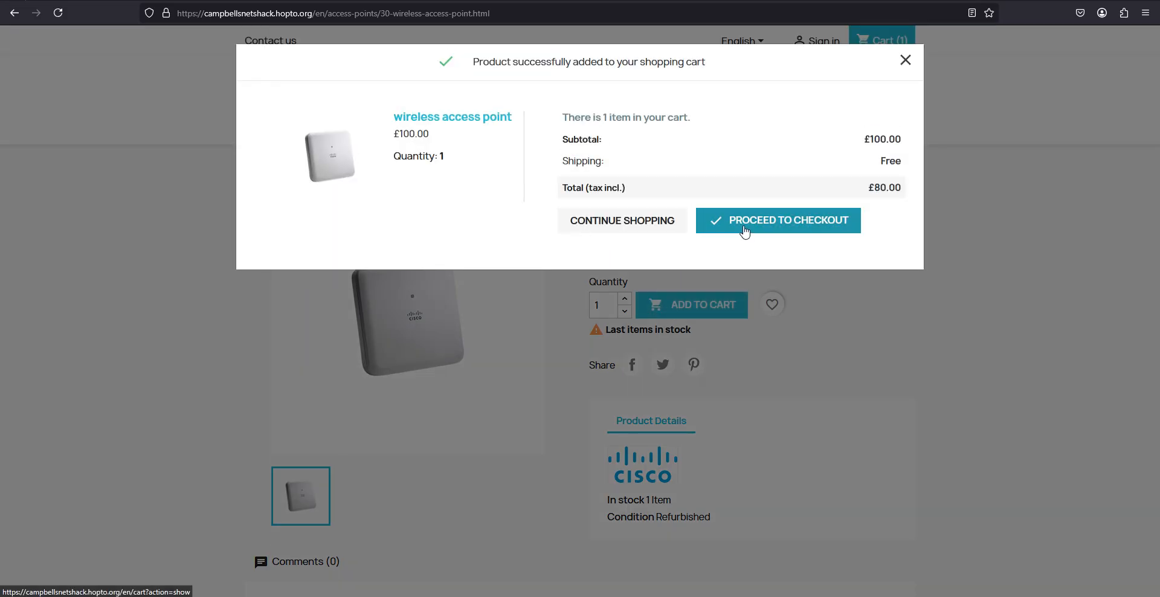
pyautogui.click(744, 232)
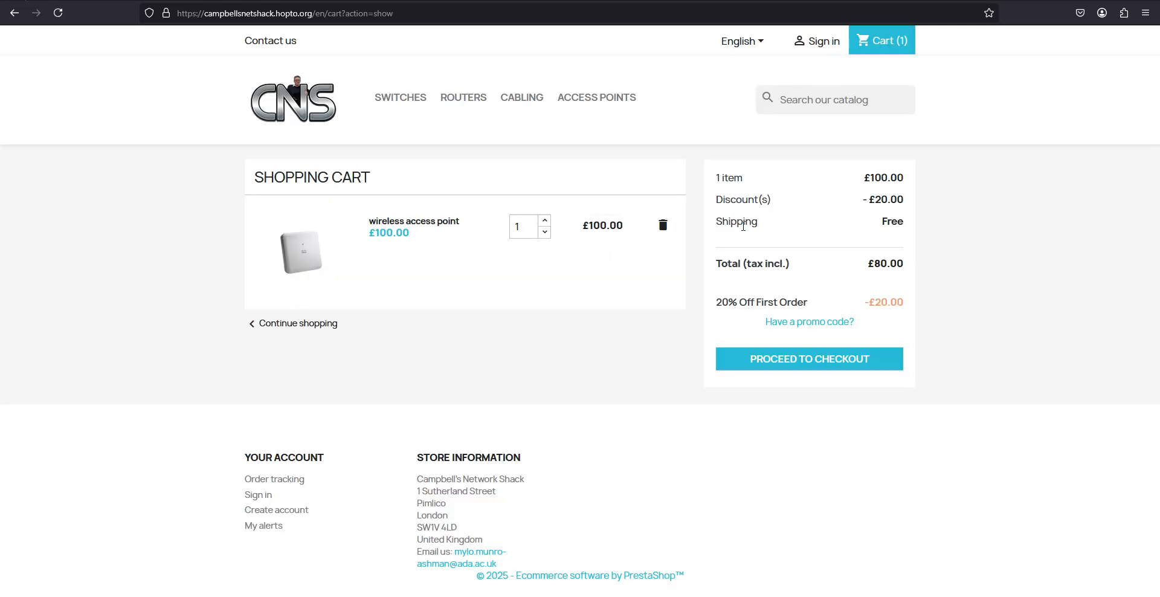
# - Apply promo code CODE30, bringing the cart total down to £56.00
pyautogui.click(809, 321)
pyautogui.click(777, 336)
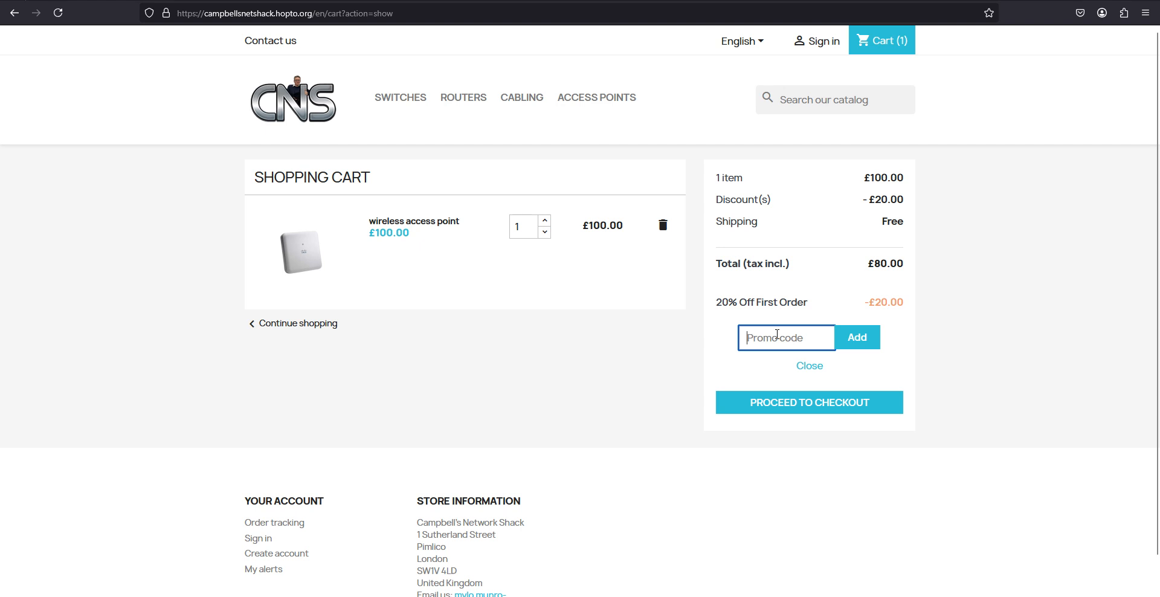
pyautogui.write('Co')
pyautogui.press('BackSpace')
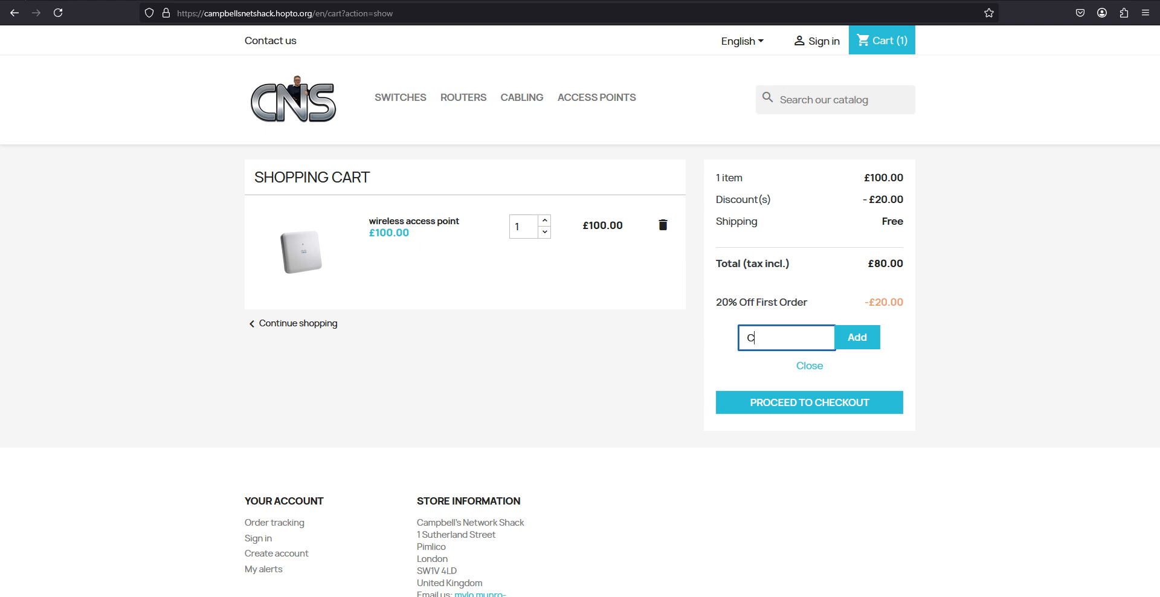
pyautogui.write('ODE30')
pyautogui.press('Return')
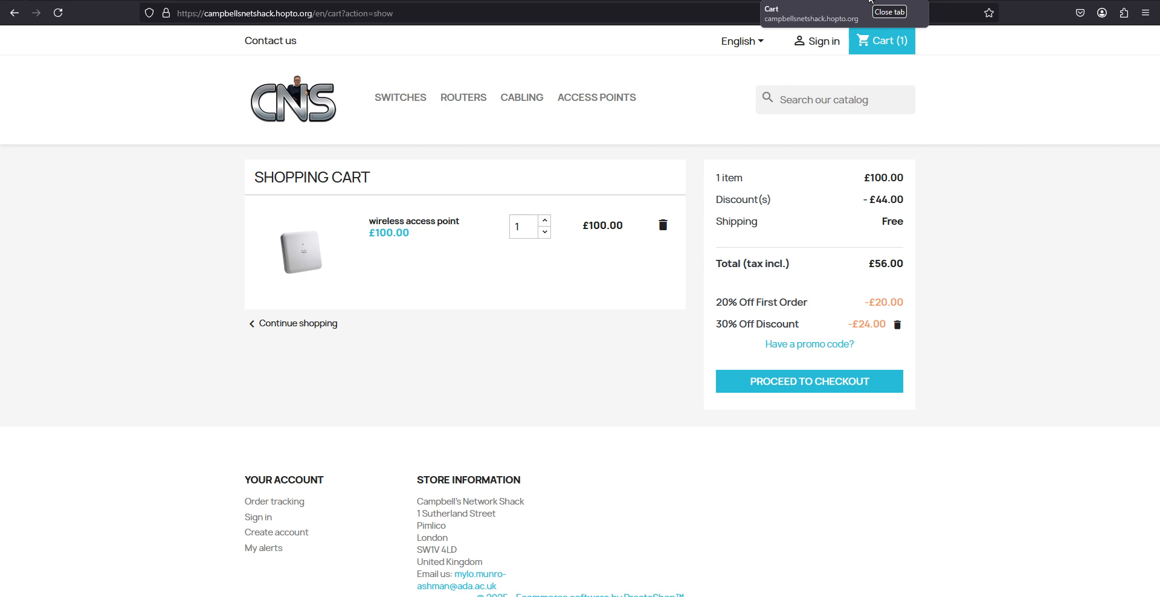
# - Back in the admin, view Attributes & Features, then Brands & Suppliers listing Cisco Systems, Inc
pyautogui.click(870, 1)
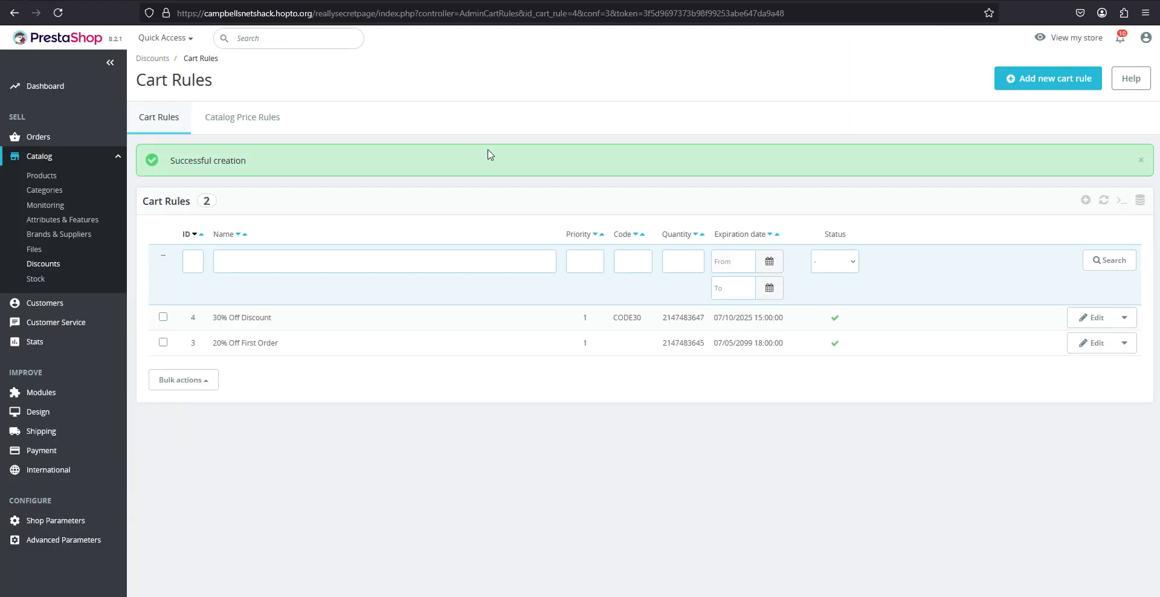
pyautogui.click(56, 220)
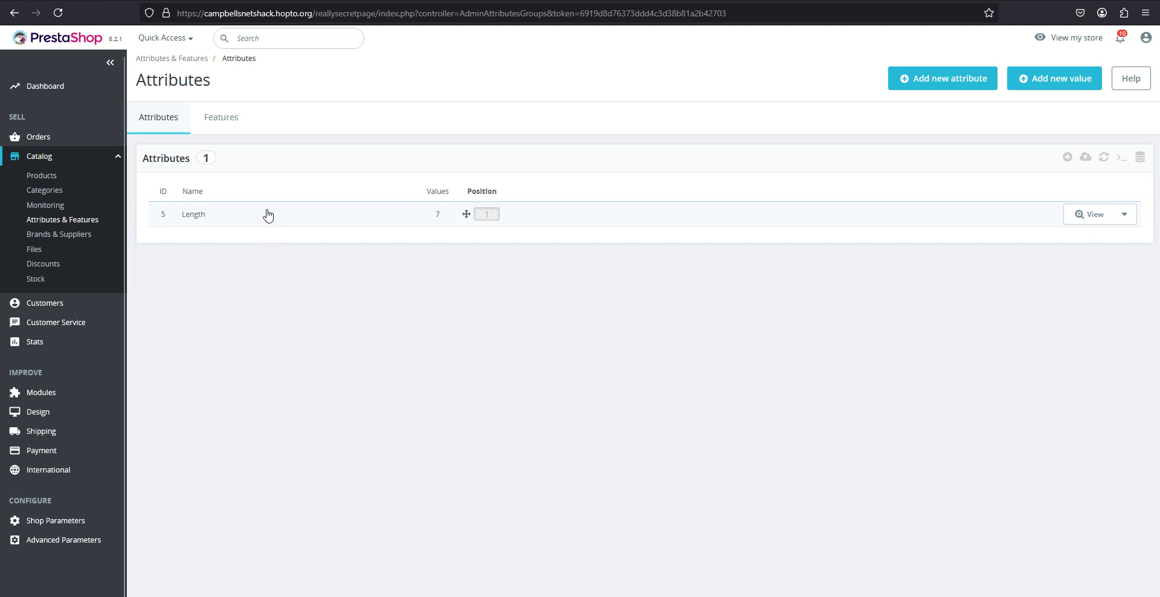
pyautogui.click(46, 240)
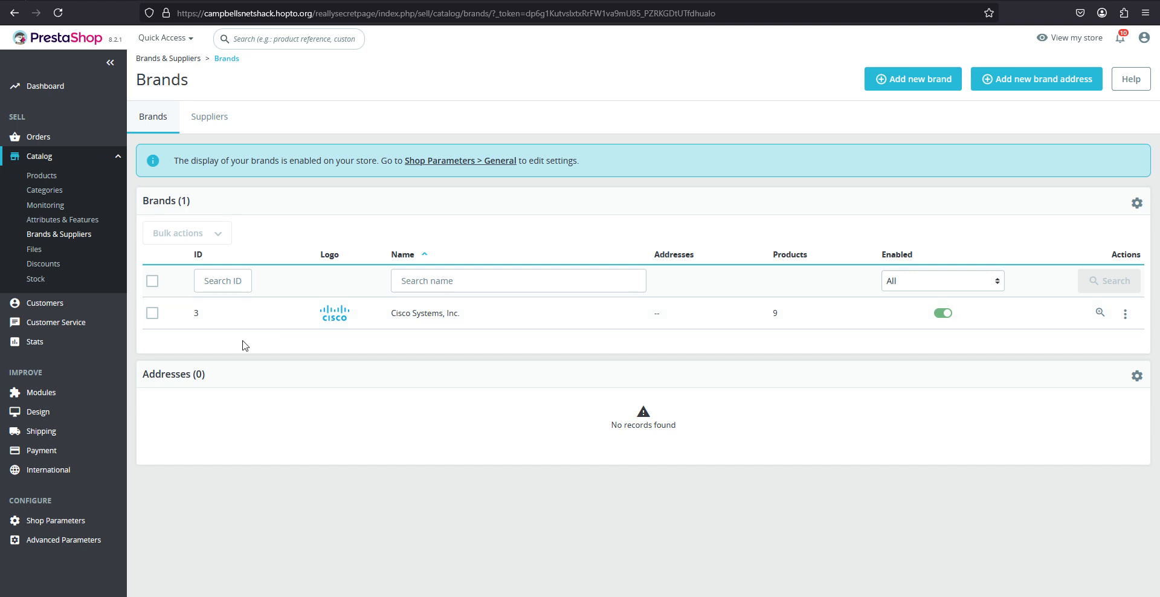
pyautogui.click(40, 265)
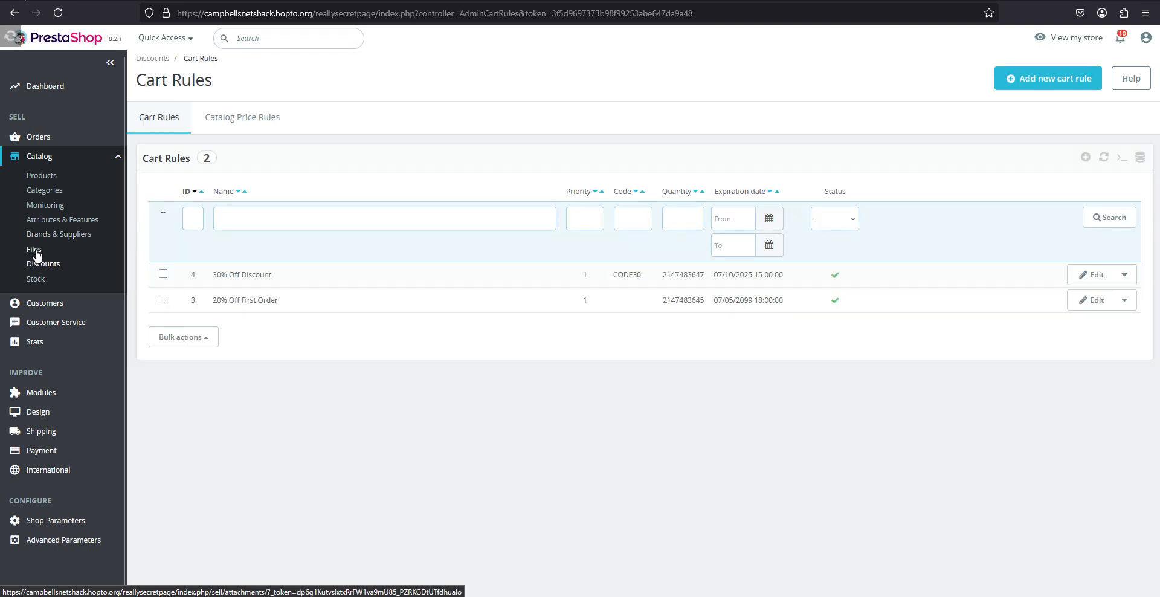
# - Review the Catalog > Stock list, with the wireless access point at 1 available and Fiber-Optic Cables at 10
pyautogui.click(37, 254)
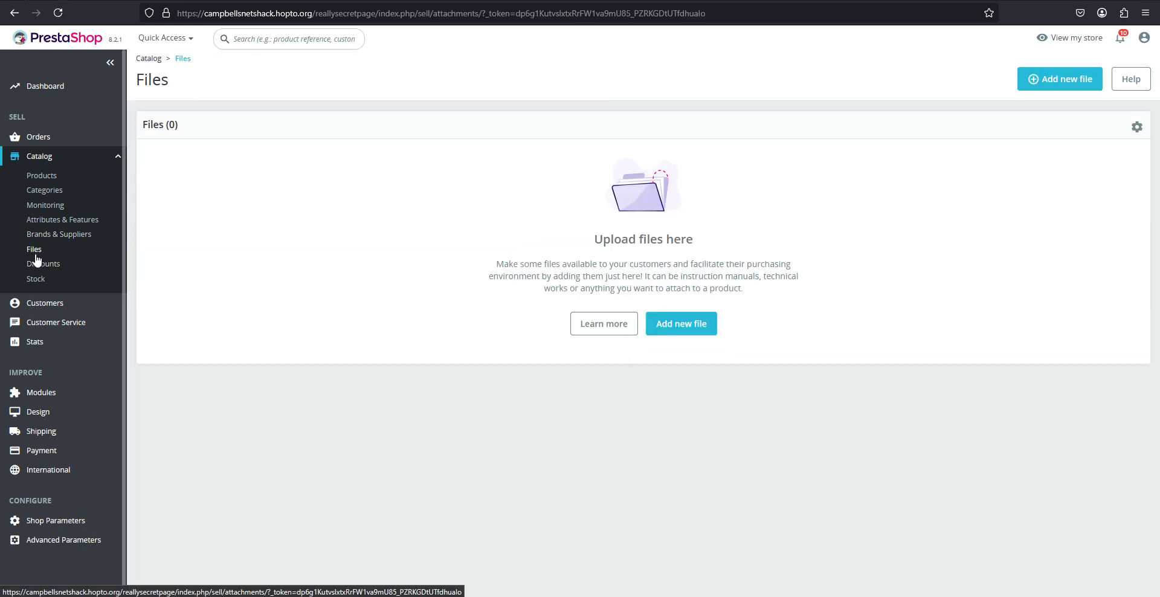
pyautogui.click(33, 282)
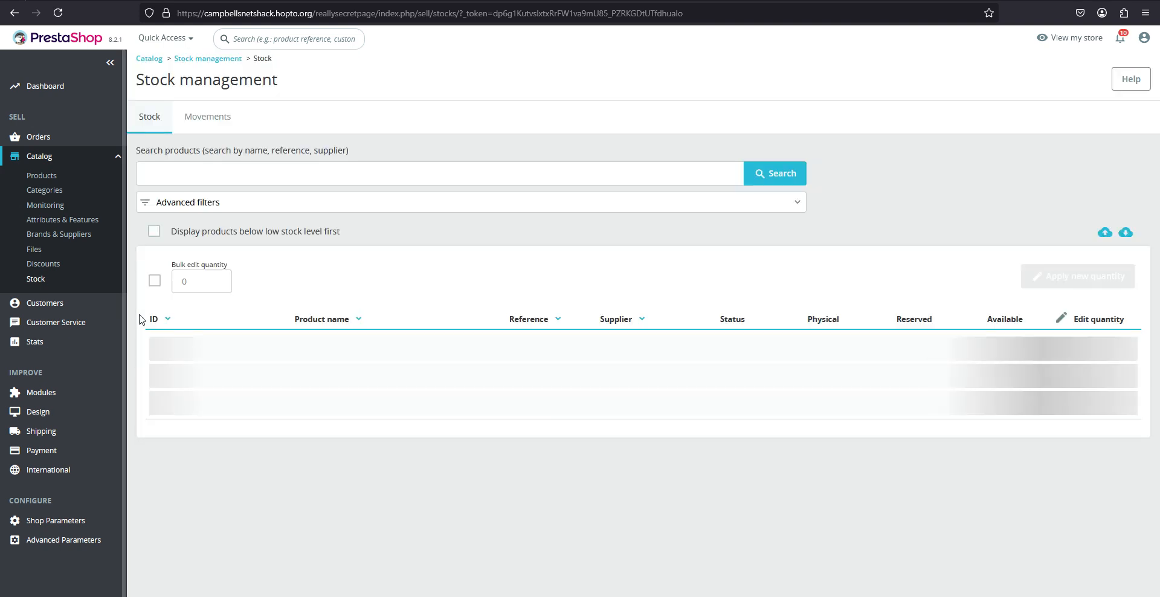
pyautogui.scroll(-2, 363, 275)
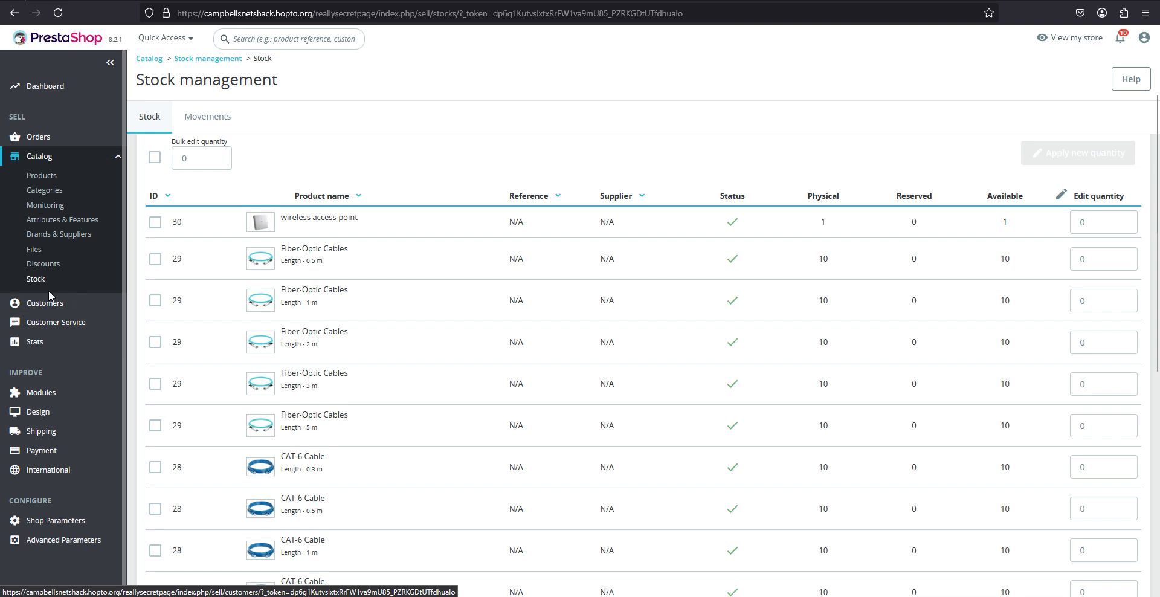
pyautogui.click(53, 154)
pyautogui.click(64, 144)
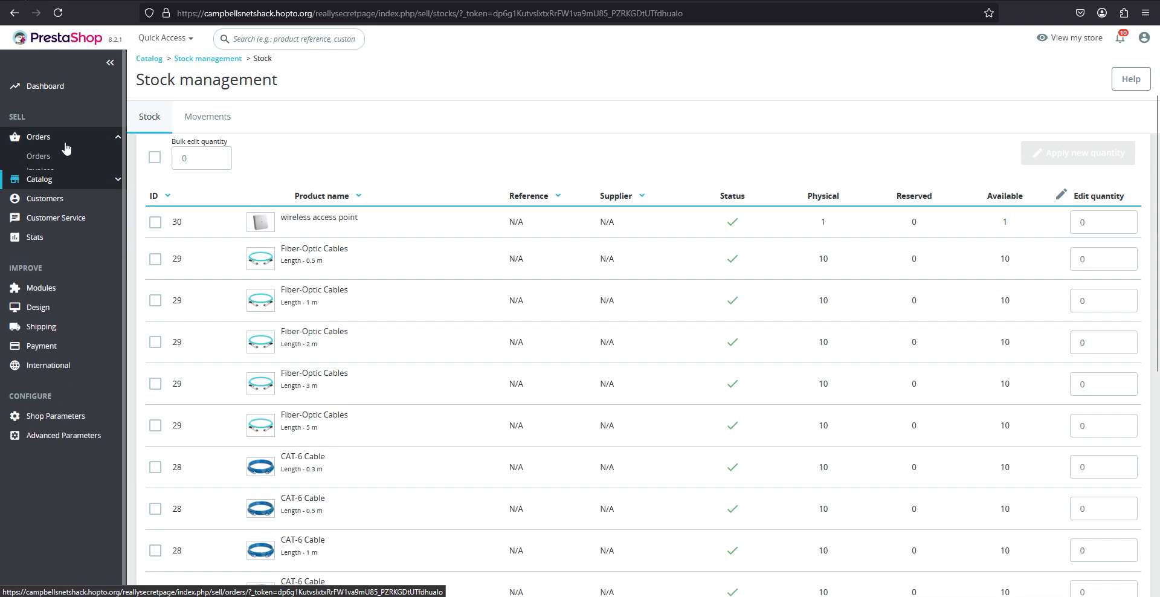
# - Browse the Customers list, then view Customers > Addresses showing the two test addresses
pyautogui.moveTo(51, 176)
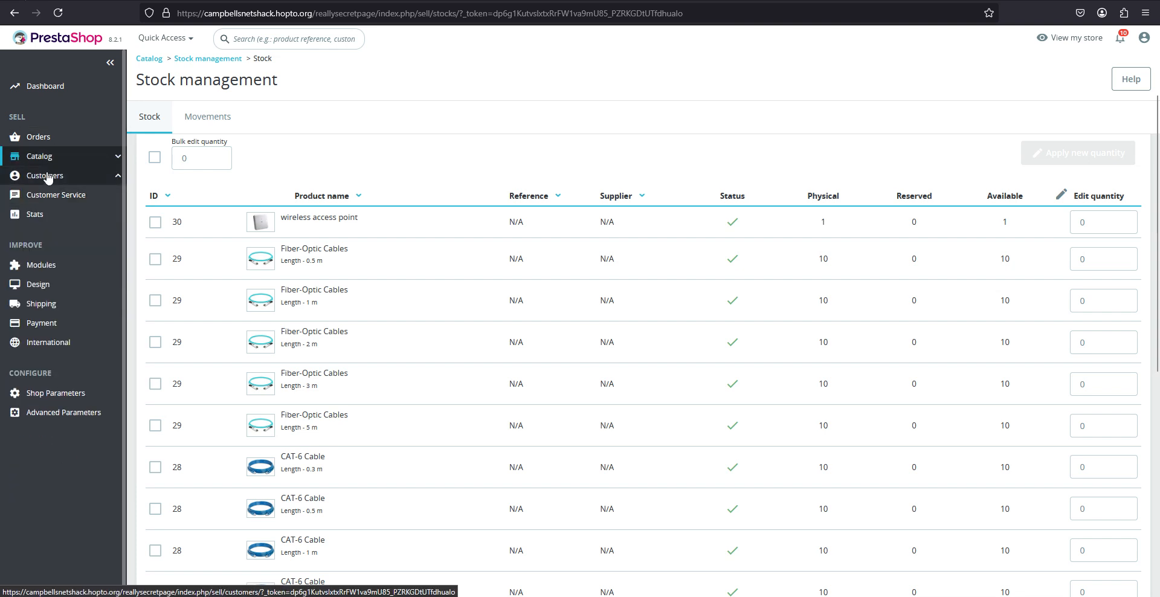
pyautogui.click(47, 198)
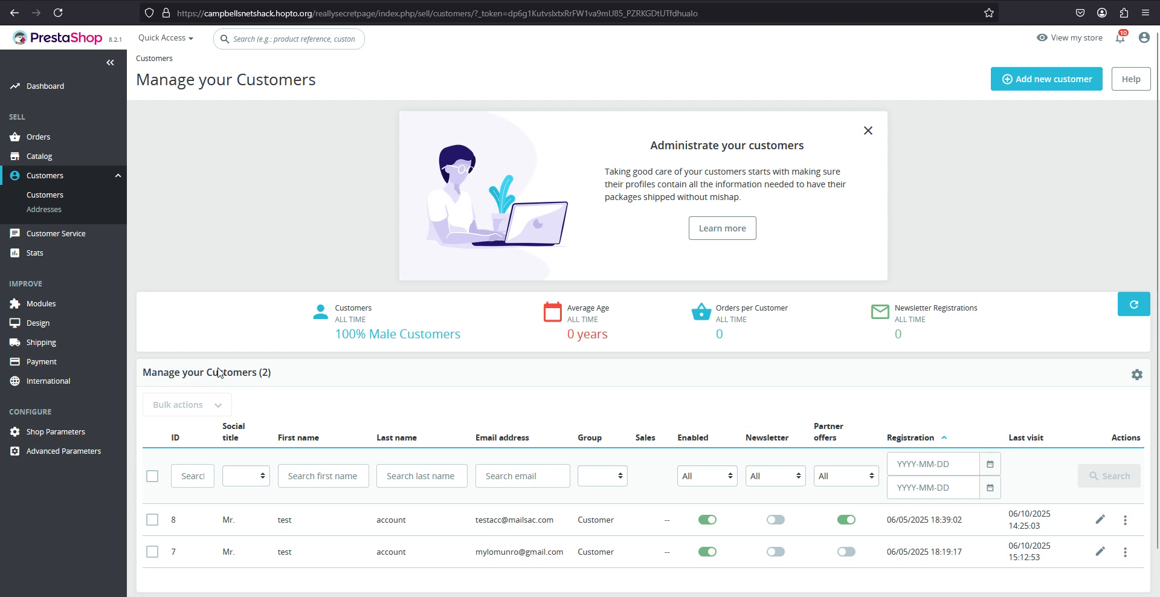
pyautogui.scroll(-2, 221, 372)
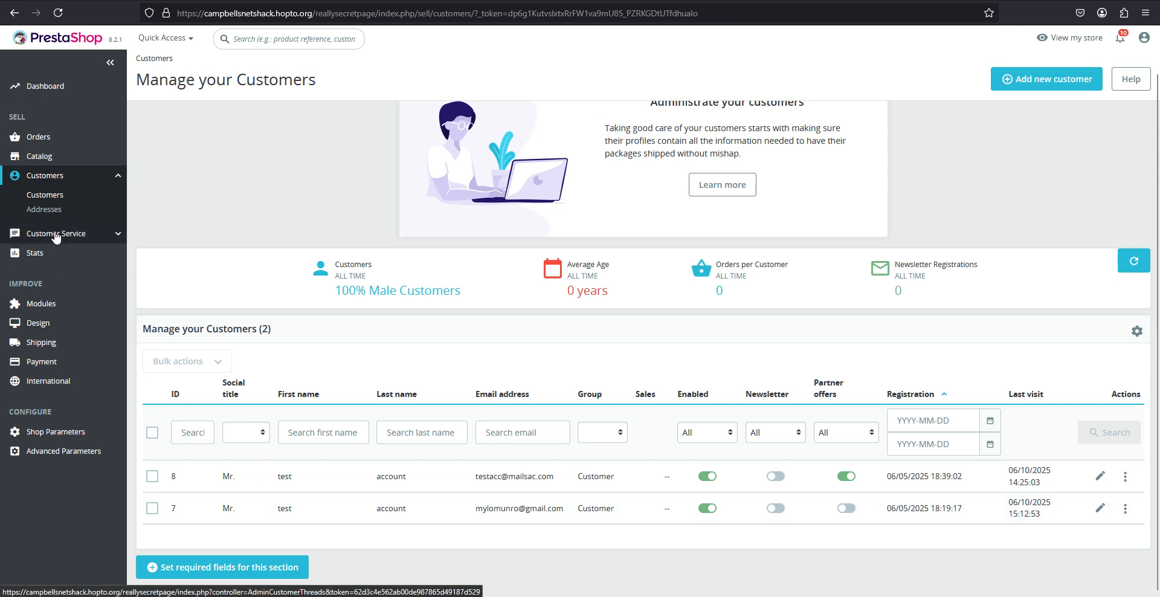
pyautogui.click(44, 209)
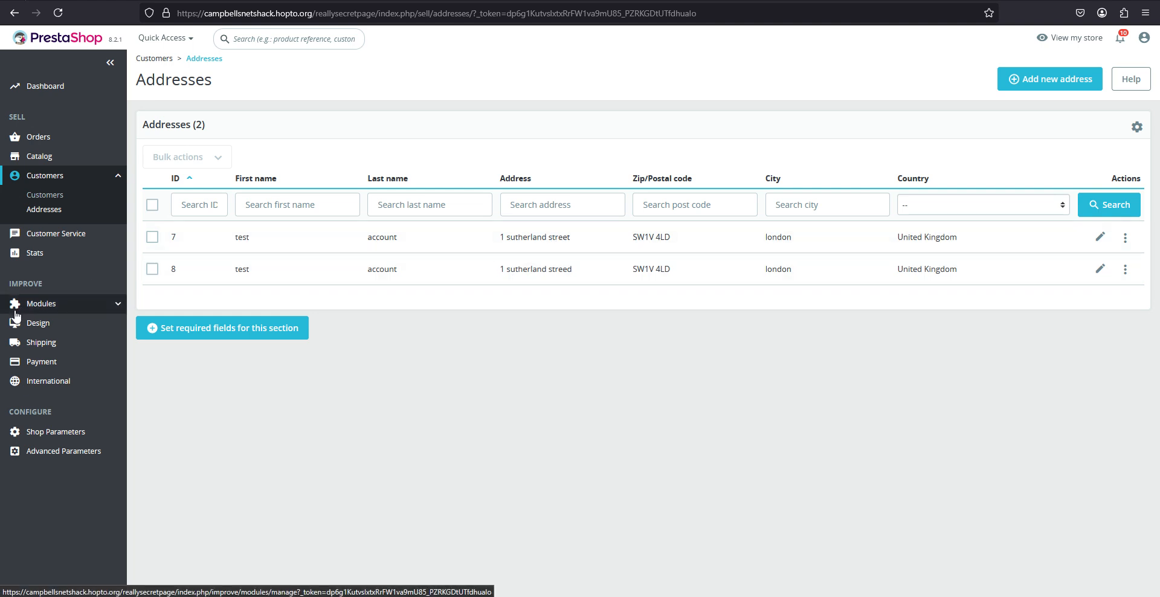
# - Look through Customer Service threads and contact settings, then view the Delay template in Order Messages
pyautogui.click(29, 240)
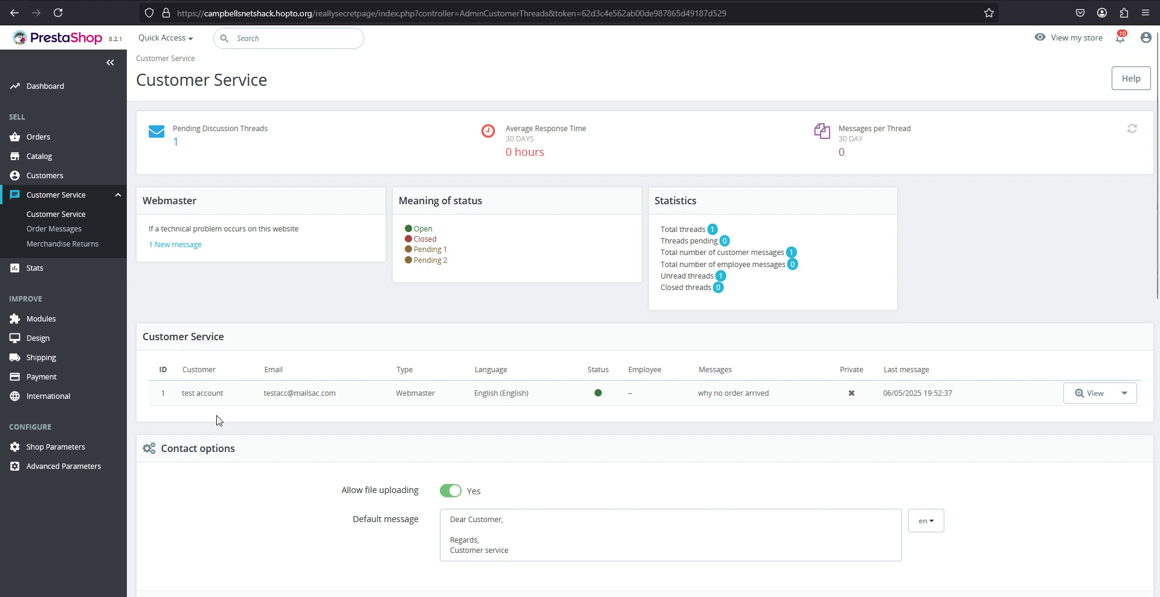
pyautogui.scroll(-1, 219, 420)
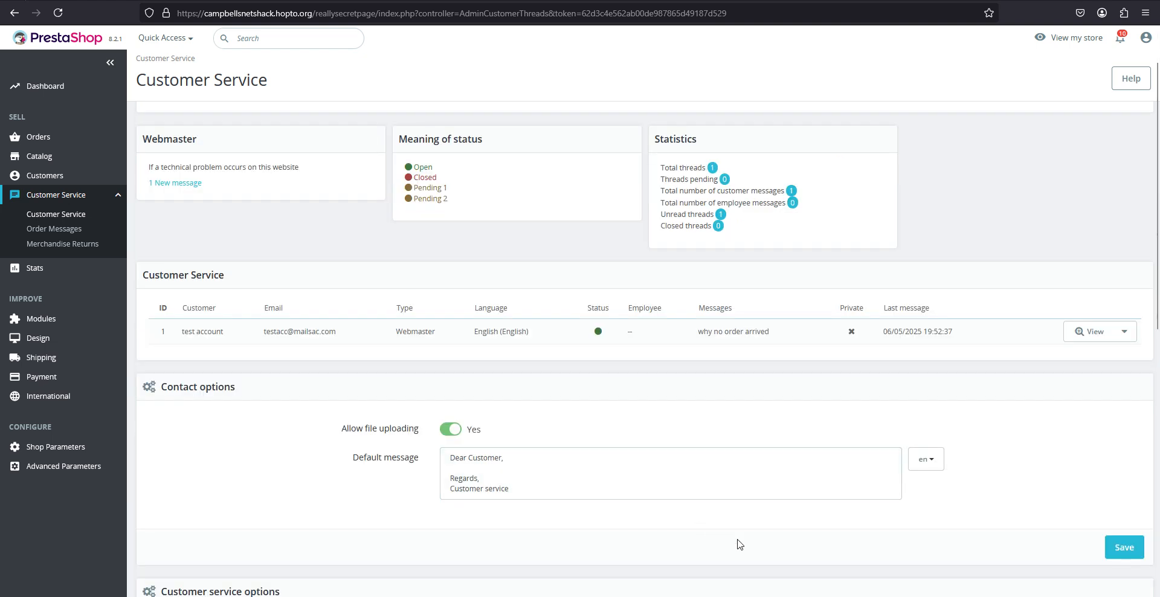
pyautogui.scroll(-7, 642, 423)
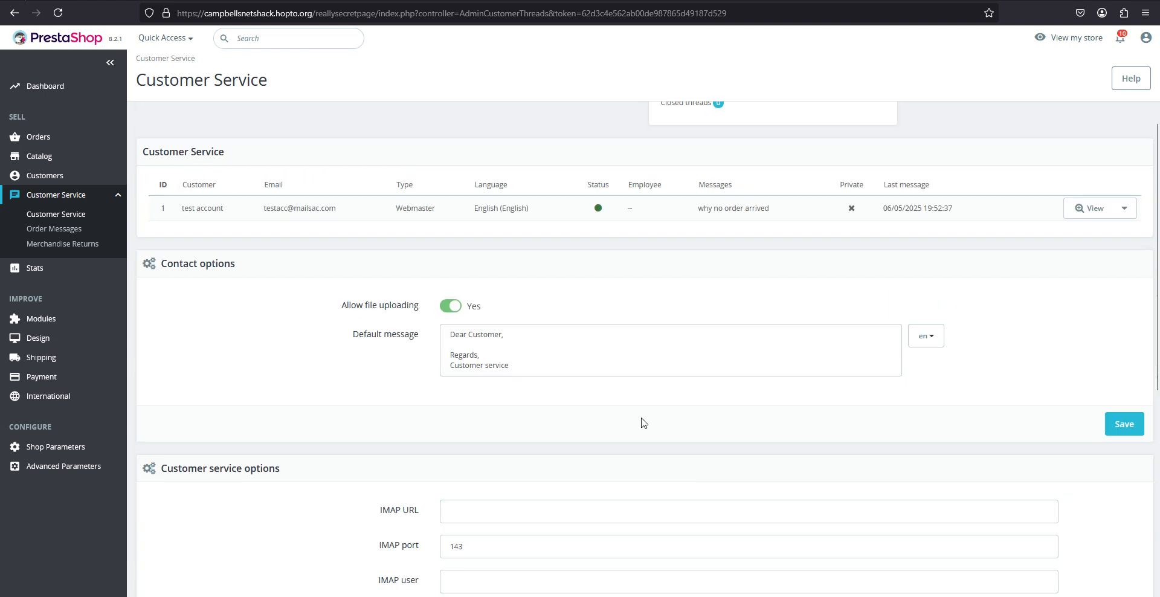
pyautogui.scroll(-2, 642, 431)
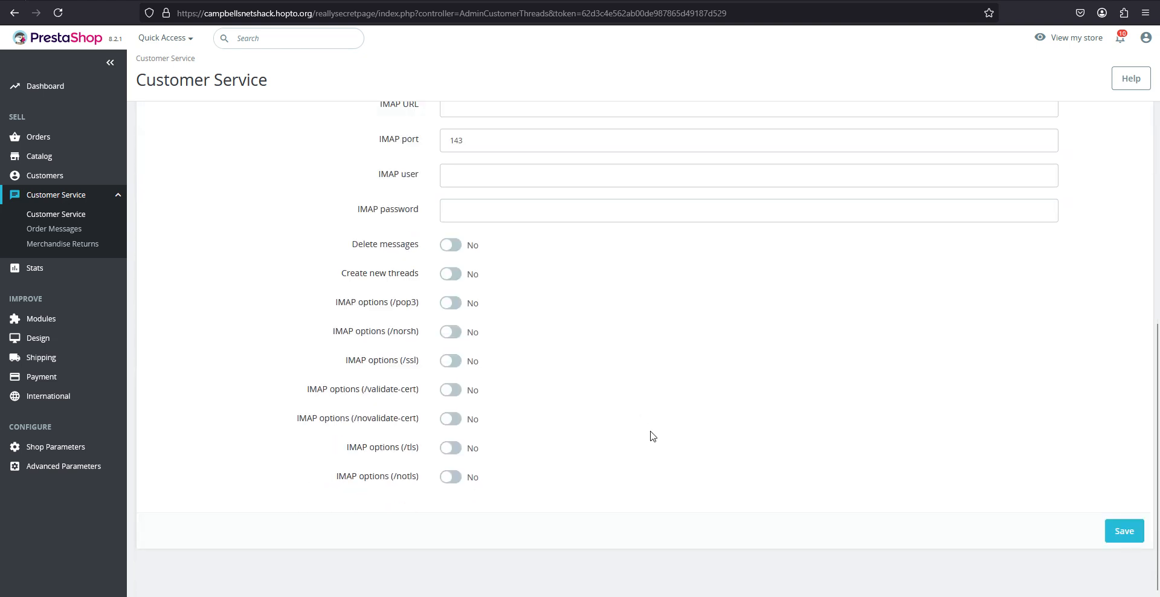
pyautogui.scroll(9, 653, 436)
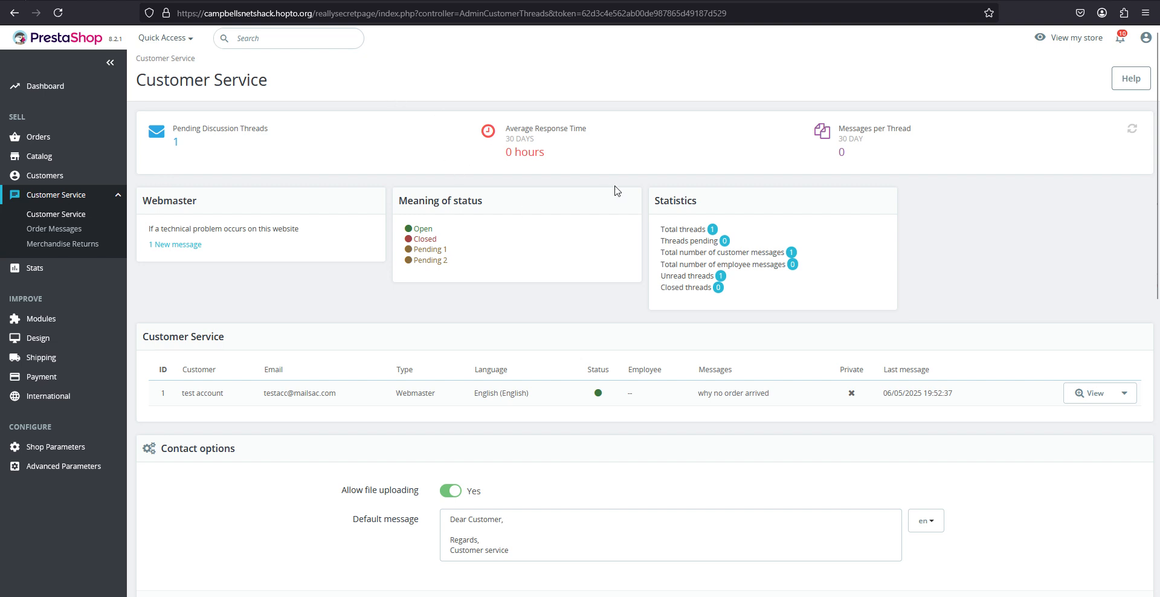
pyautogui.click(54, 228)
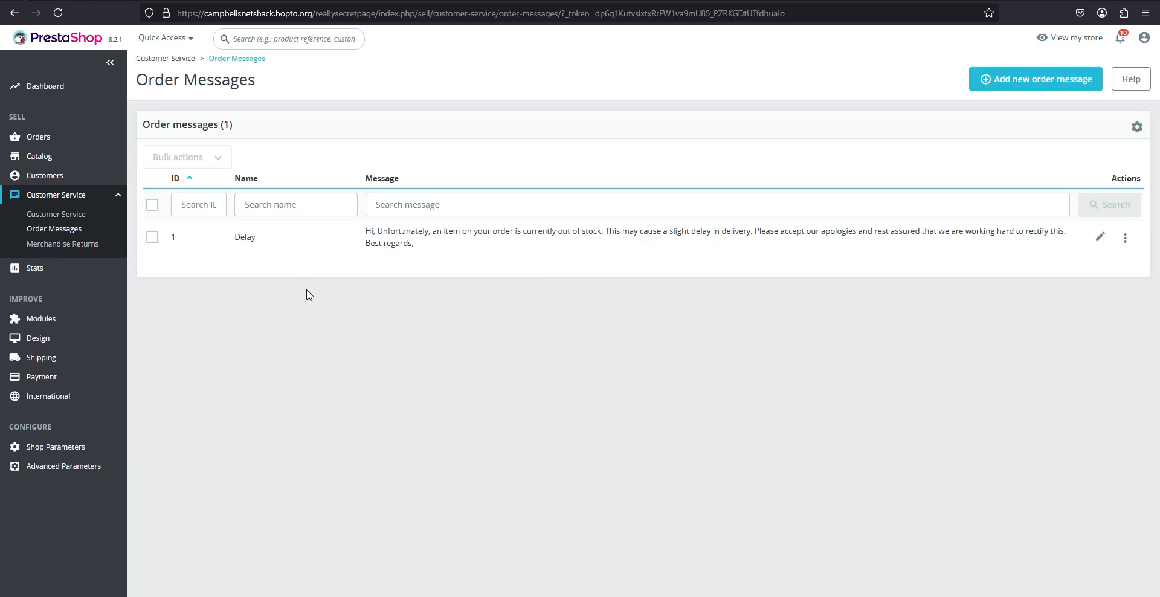
# - Check Merchandise Returns, then view the available quantities, best brands, categories and customers stats
pyautogui.click(63, 247)
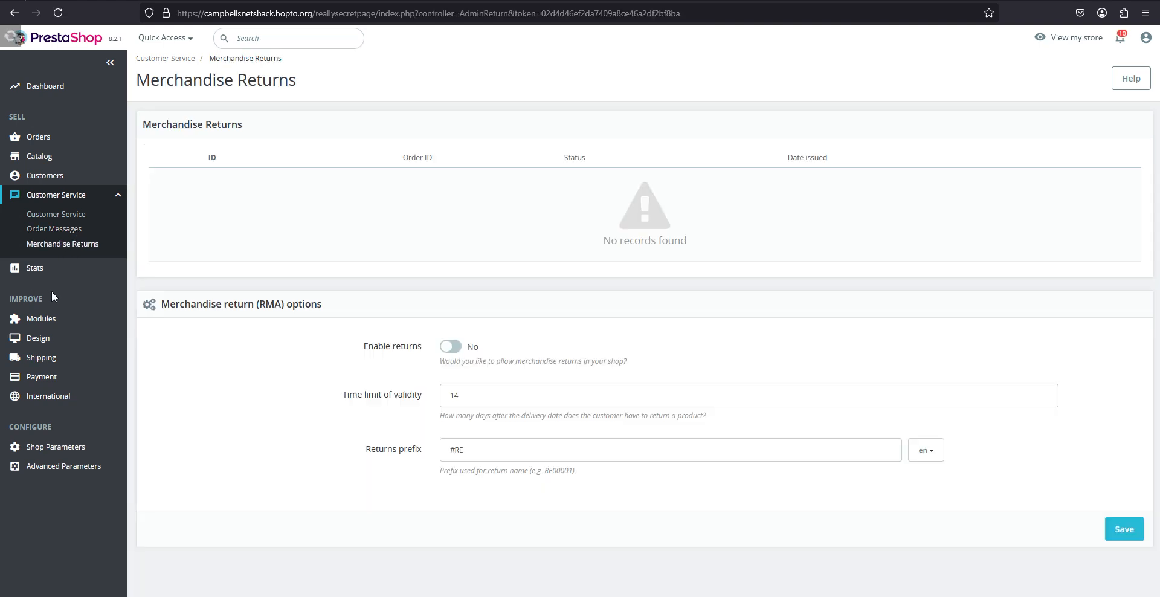
pyautogui.click(53, 269)
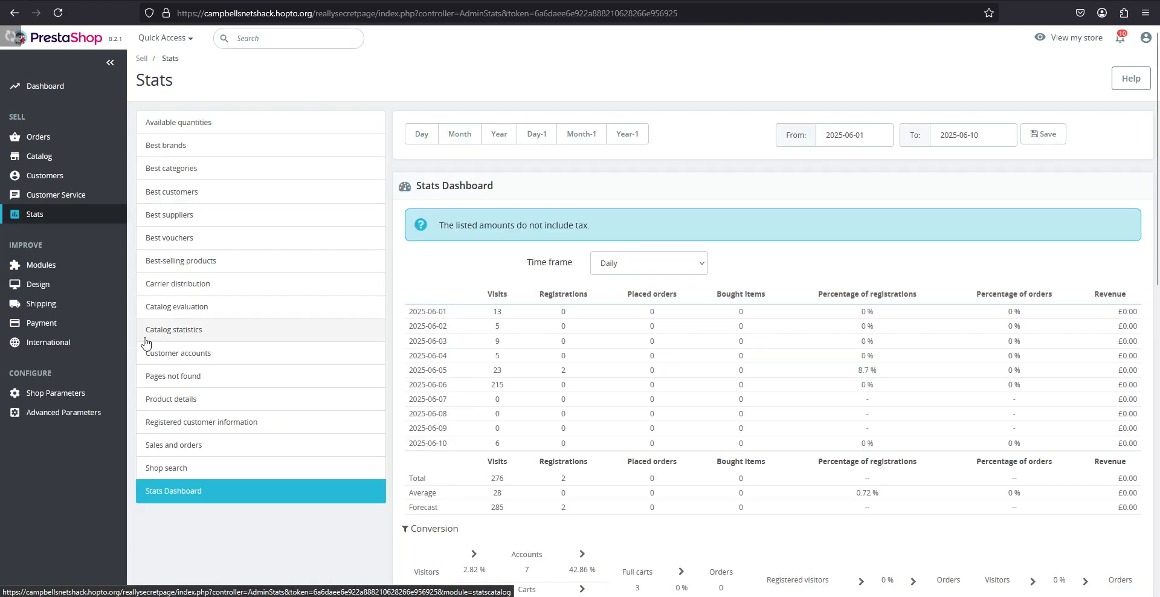
pyautogui.click(214, 133)
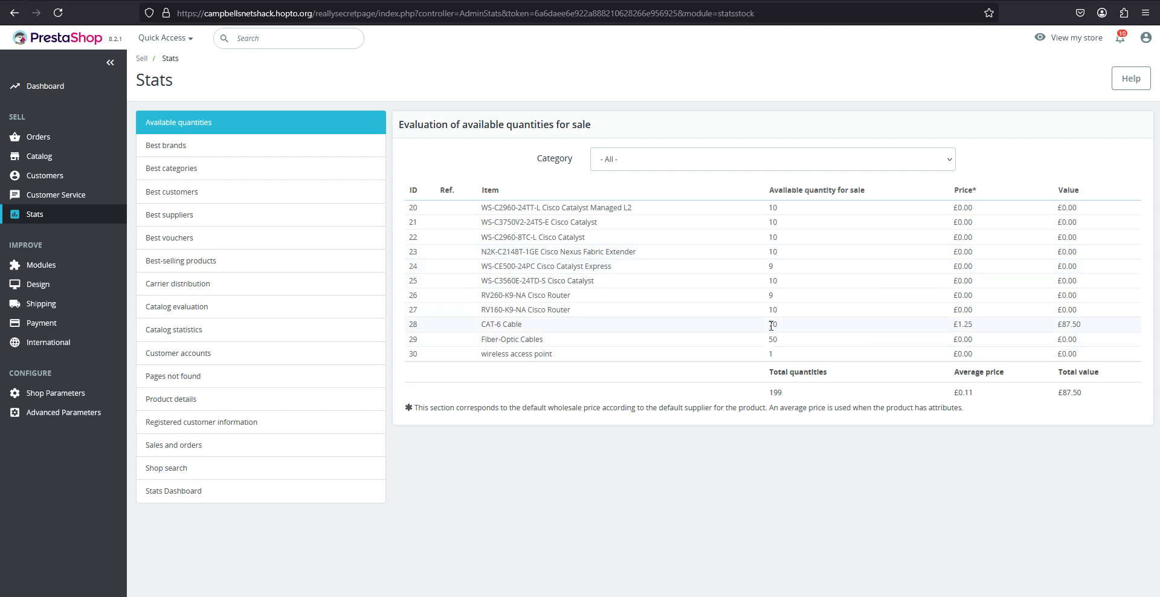
pyautogui.click(254, 145)
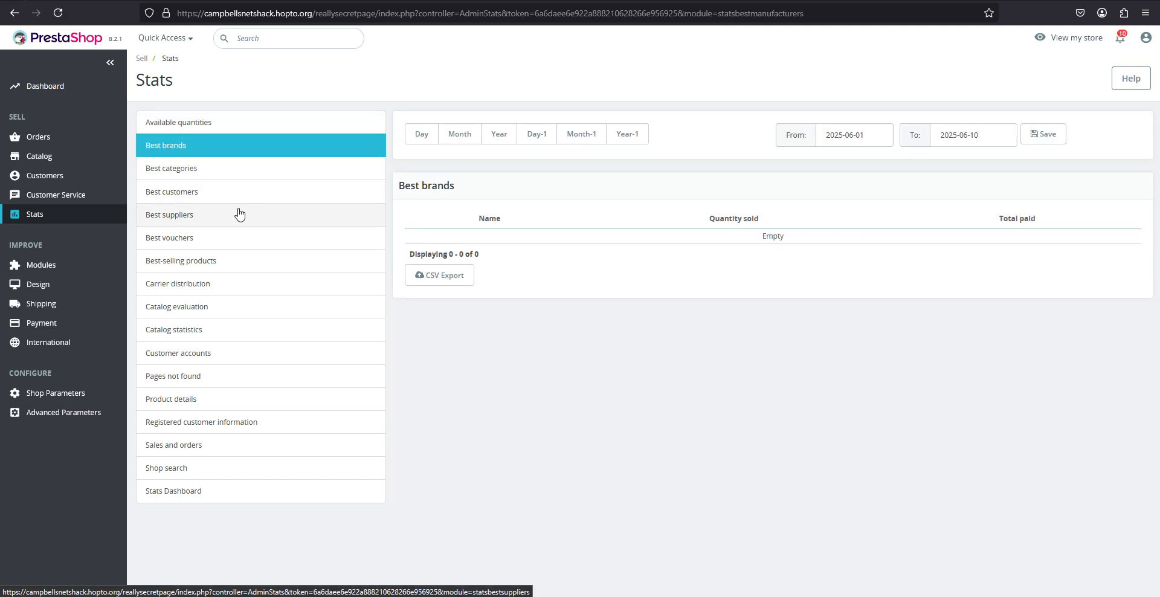
pyautogui.click(220, 170)
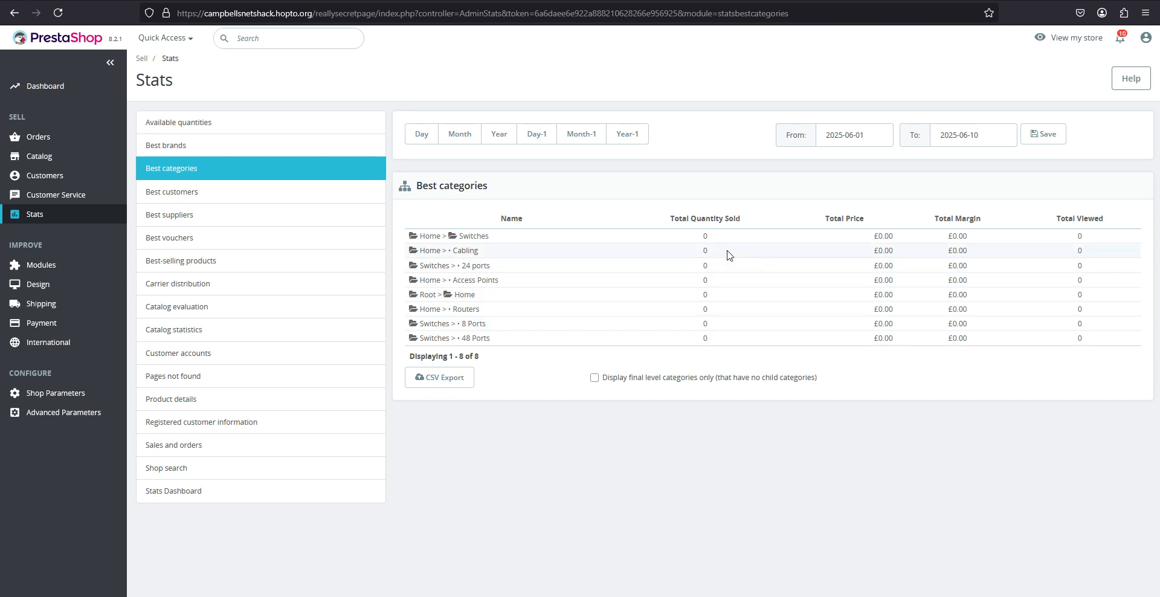
pyautogui.click(207, 192)
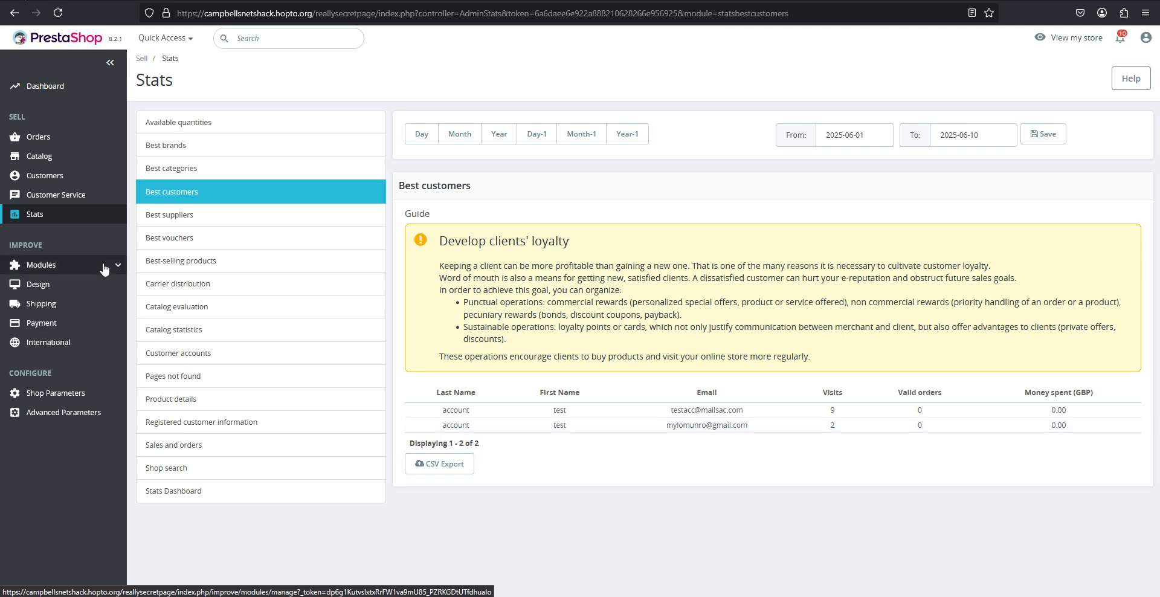
# - View the suppliers, vouchers, best-selling products, carriers, catalog and registrations reports, then Pages not found
pyautogui.click(156, 216)
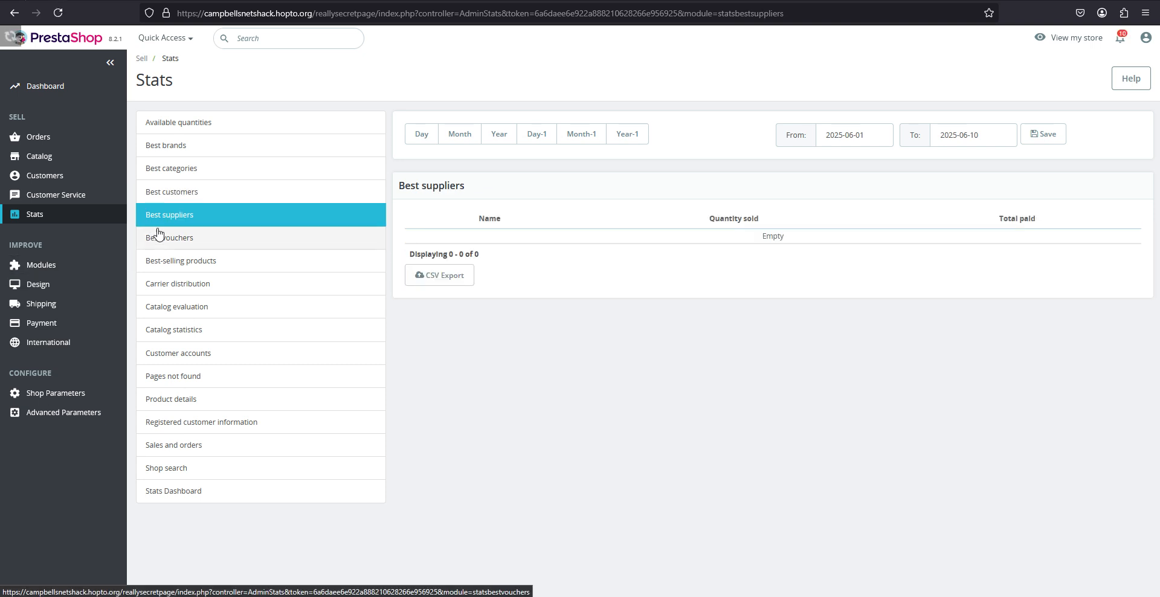
pyautogui.click(160, 239)
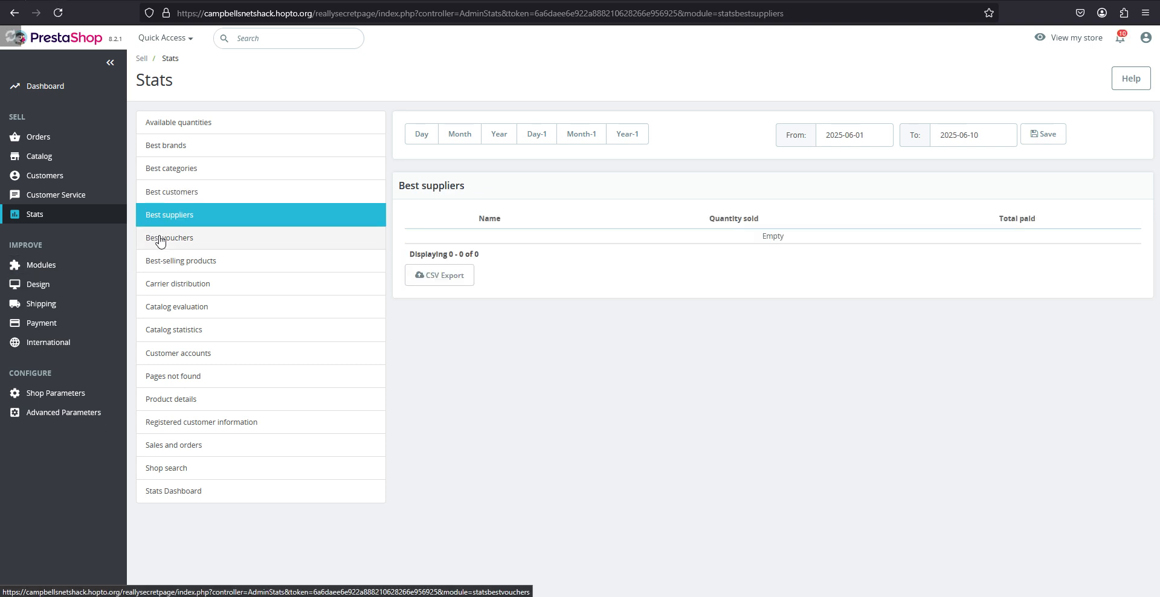
pyautogui.click(153, 266)
pyautogui.click(154, 286)
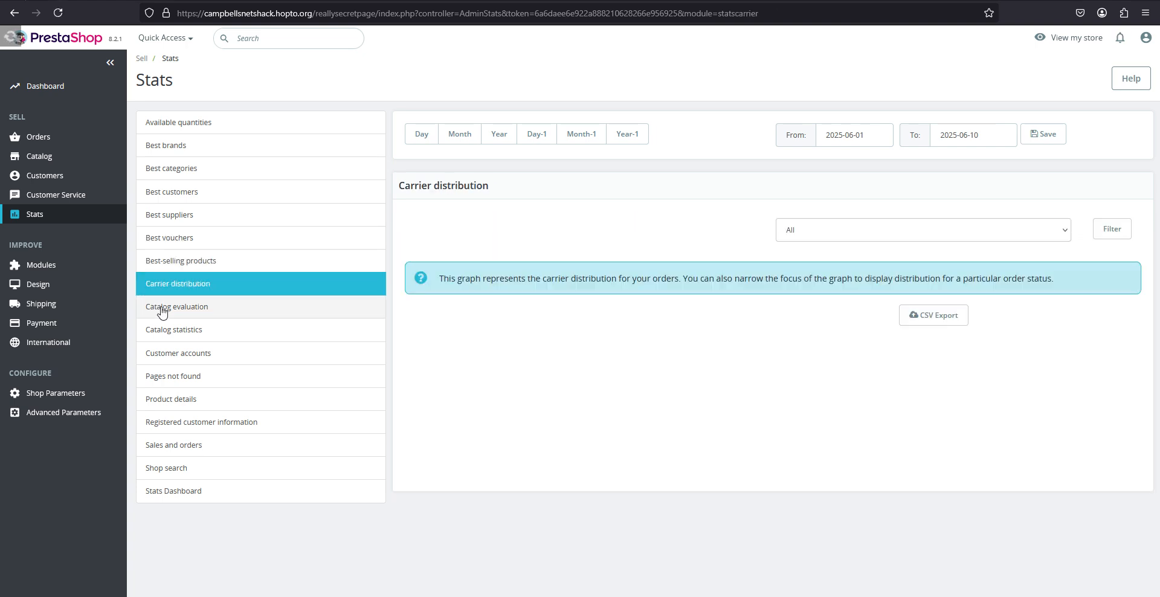
pyautogui.click(162, 309)
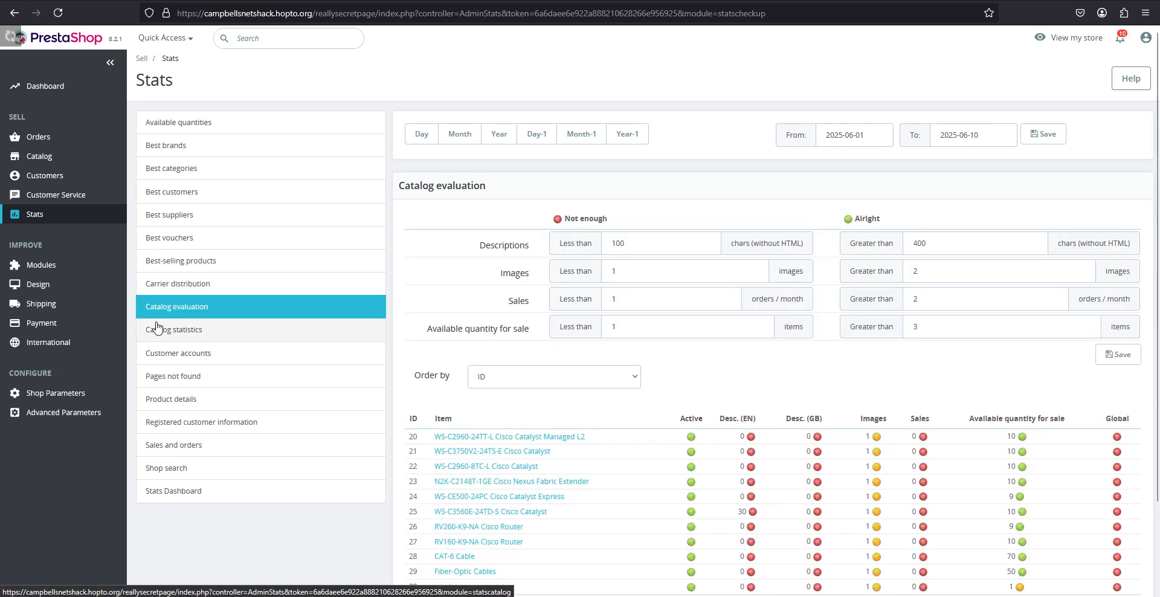
pyautogui.click(156, 329)
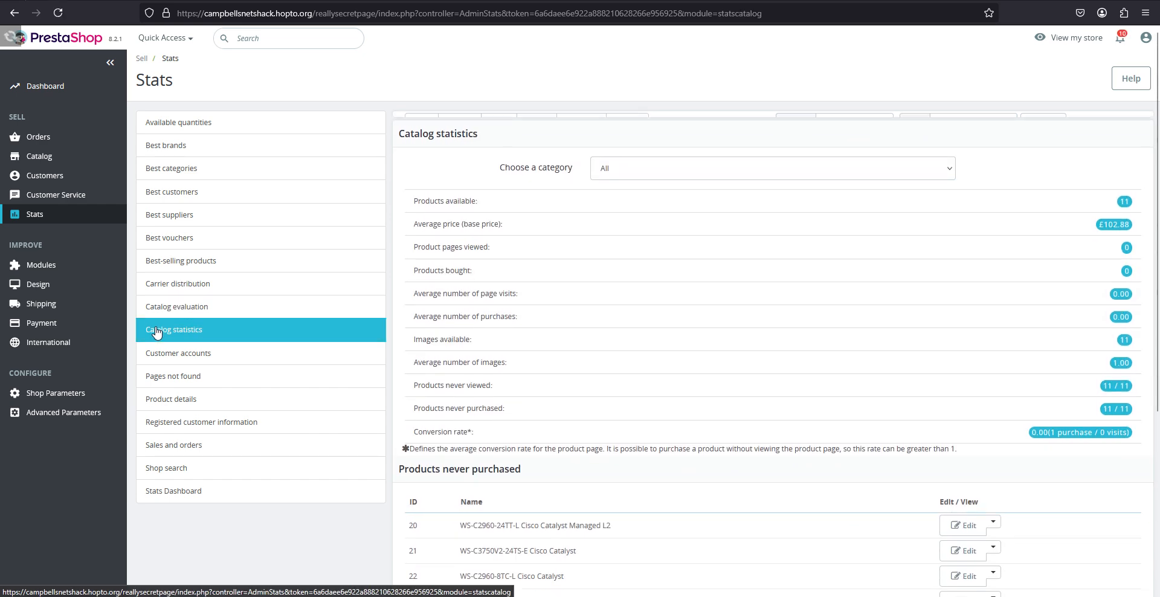
pyautogui.click(156, 355)
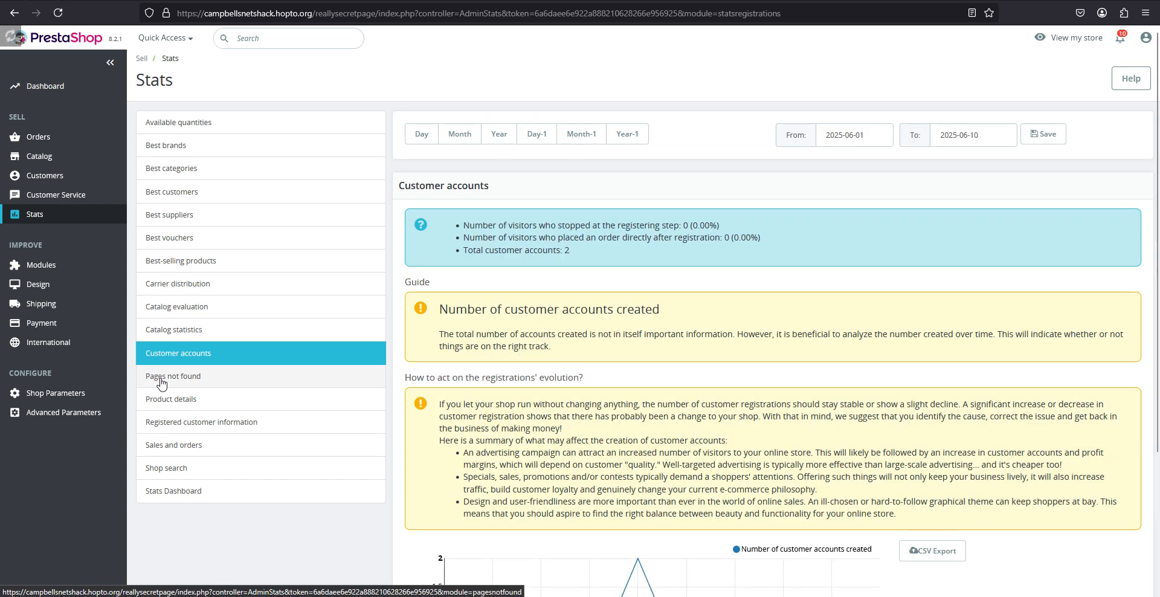
pyautogui.scroll(-3, 577, 427)
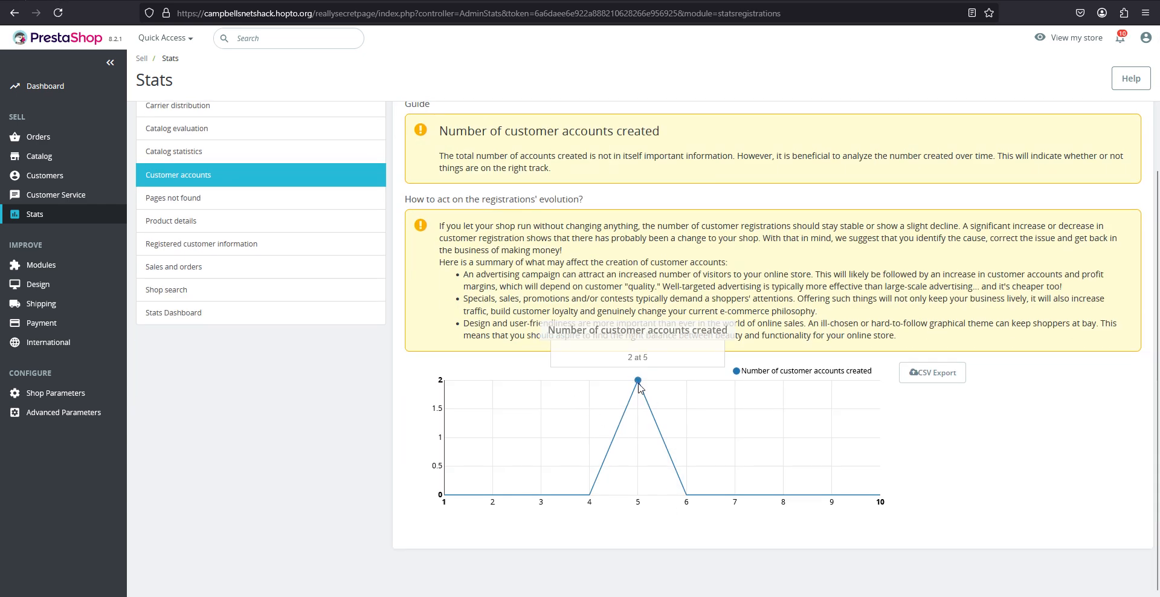
pyautogui.click(233, 201)
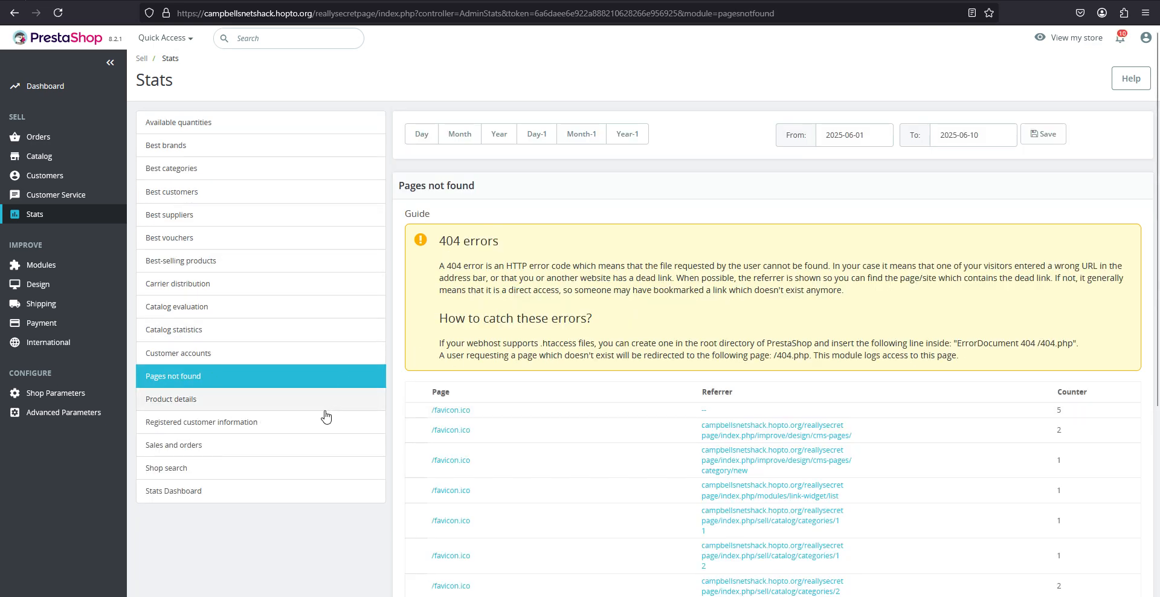
# - Scroll through the Registered customer information stats report
pyautogui.click(229, 430)
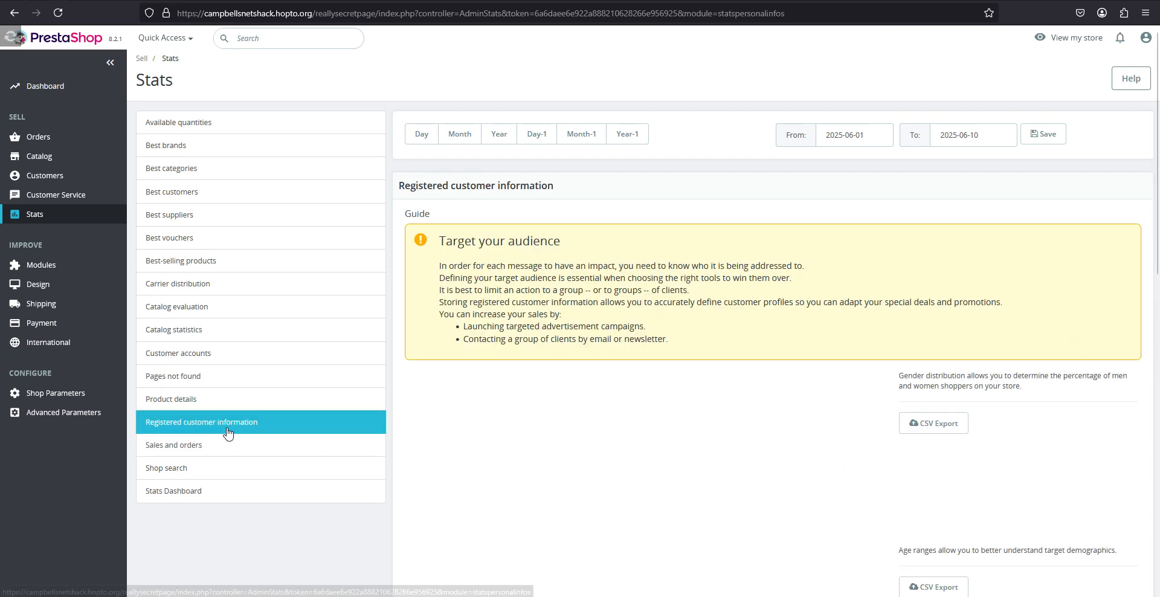
pyautogui.scroll(-6, 592, 426)
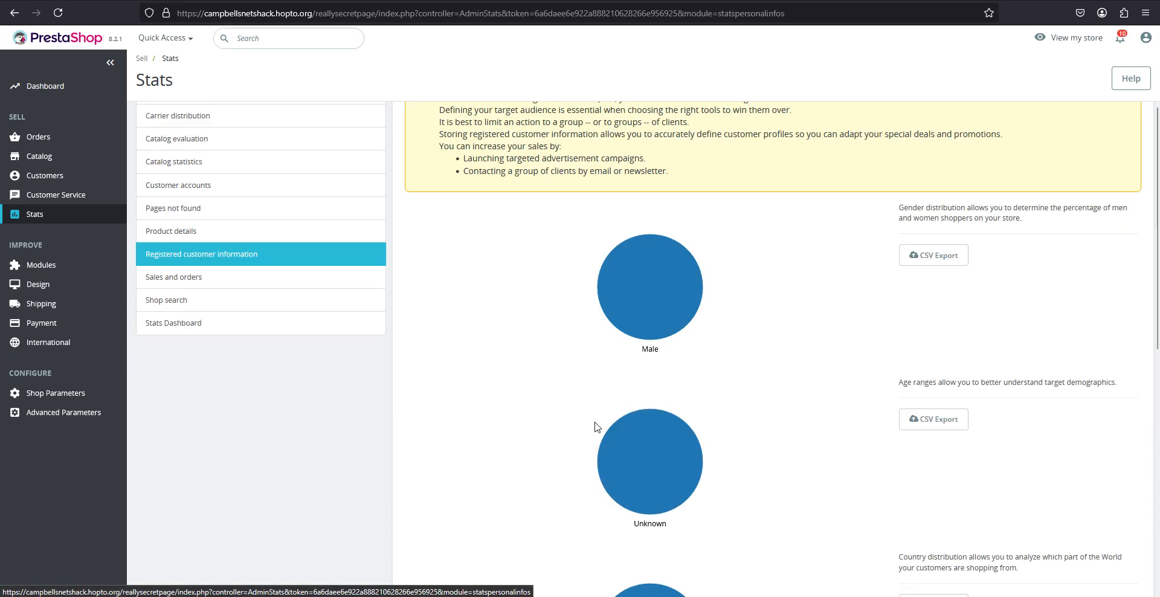
pyautogui.moveTo(659, 478)
pyautogui.scroll(-4, 667, 487)
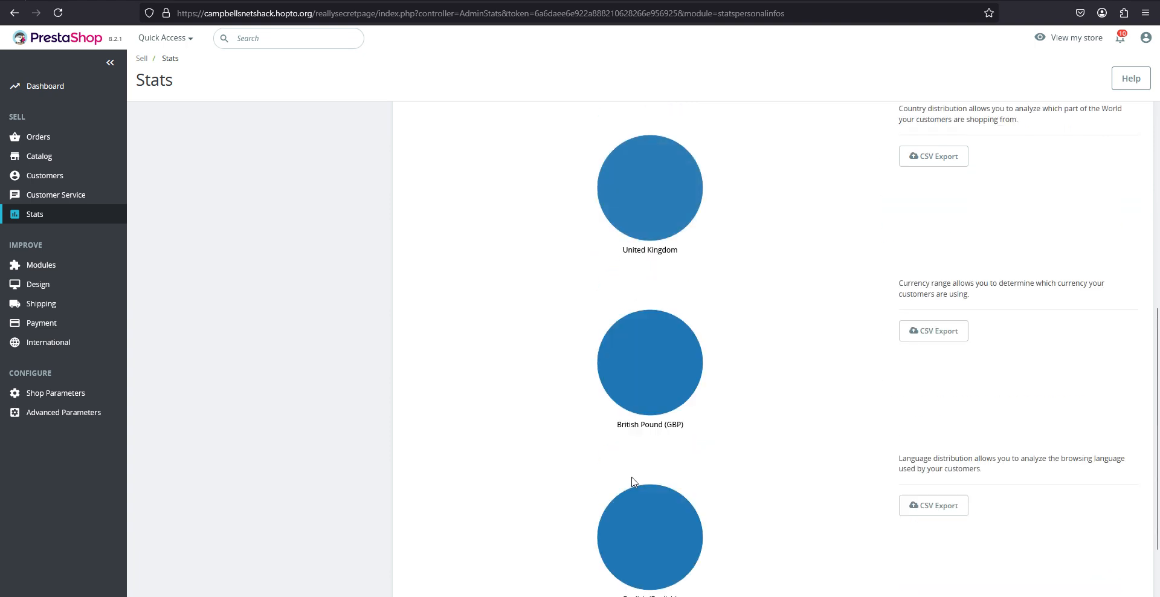
pyautogui.moveTo(635, 375)
pyautogui.scroll(-2, 627, 459)
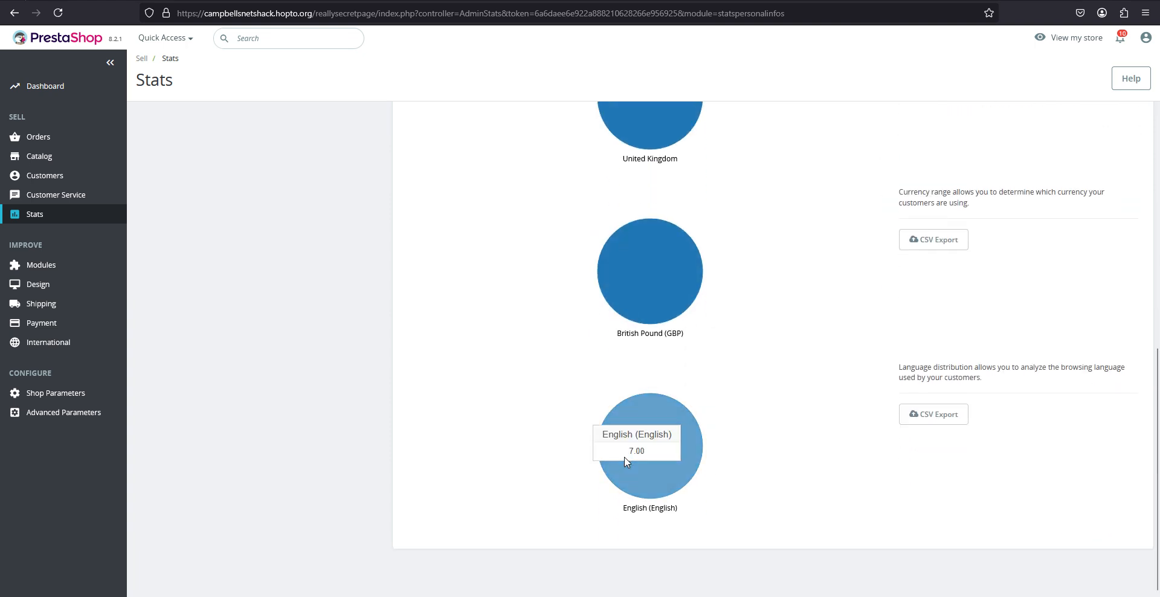
pyautogui.scroll(8, 435, 334)
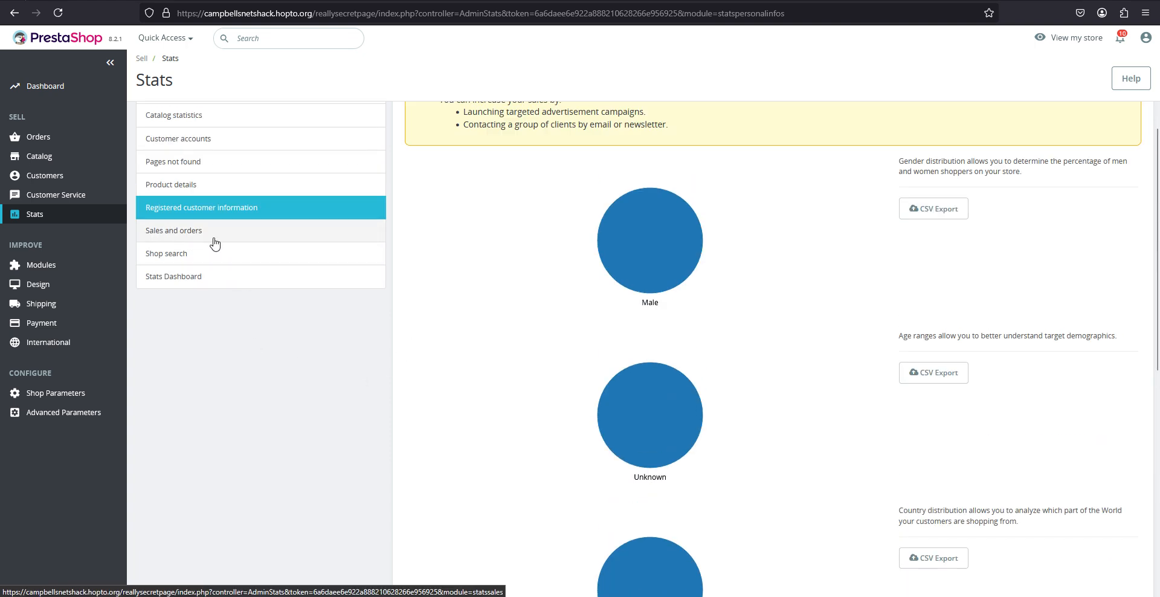
pyautogui.moveTo(630, 238)
pyautogui.scroll(-3, 629, 248)
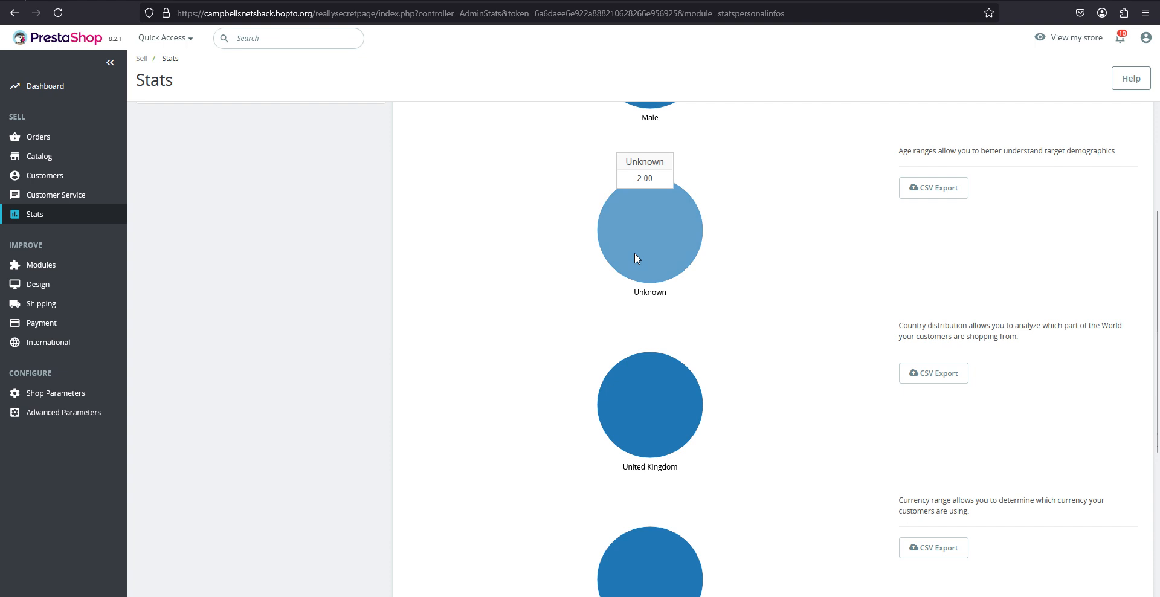
pyautogui.scroll(-2, 586, 341)
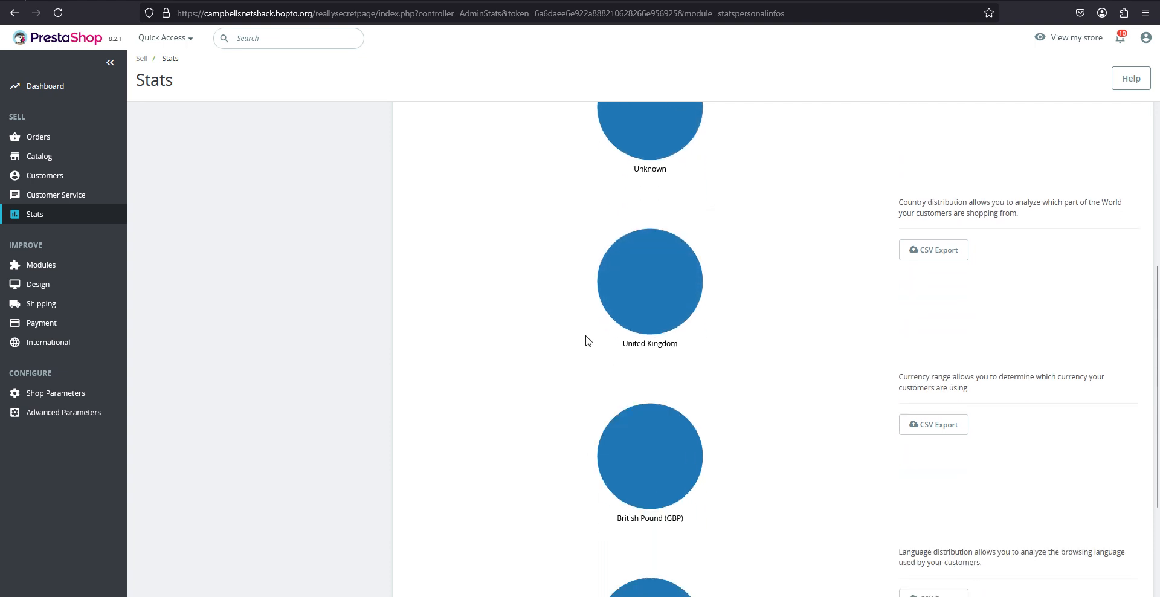
pyautogui.scroll(-3, 621, 407)
pyautogui.moveTo(659, 317)
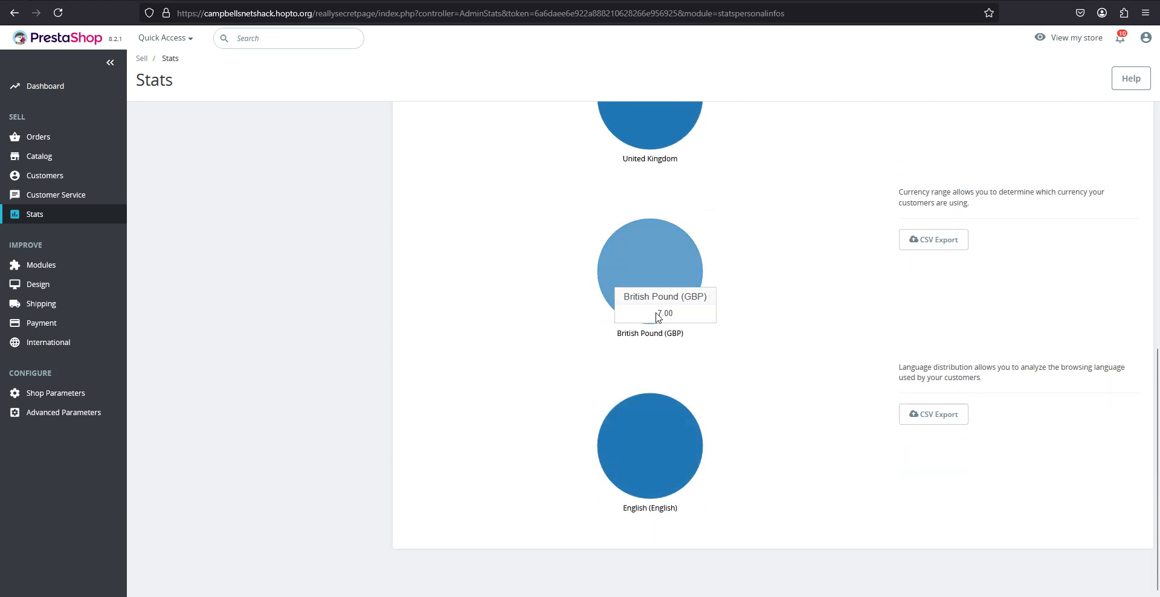
pyautogui.scroll(7, 665, 322)
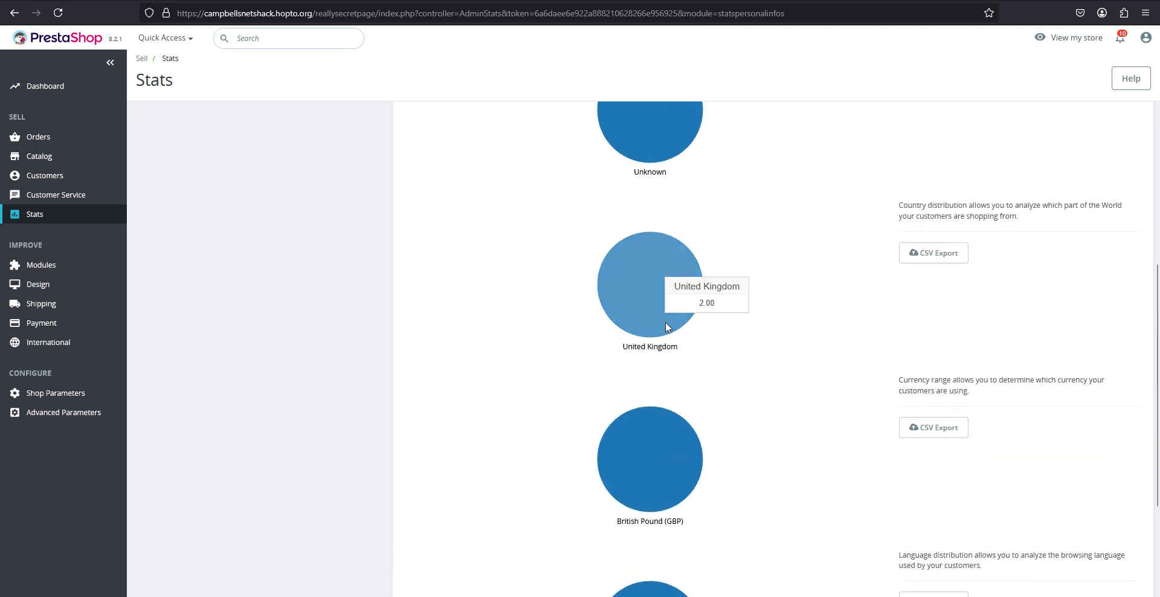
# - View Shop search and Sales and orders, then the Stats Dashboard showing 276 visits and £0.00 revenue
pyautogui.click(162, 188)
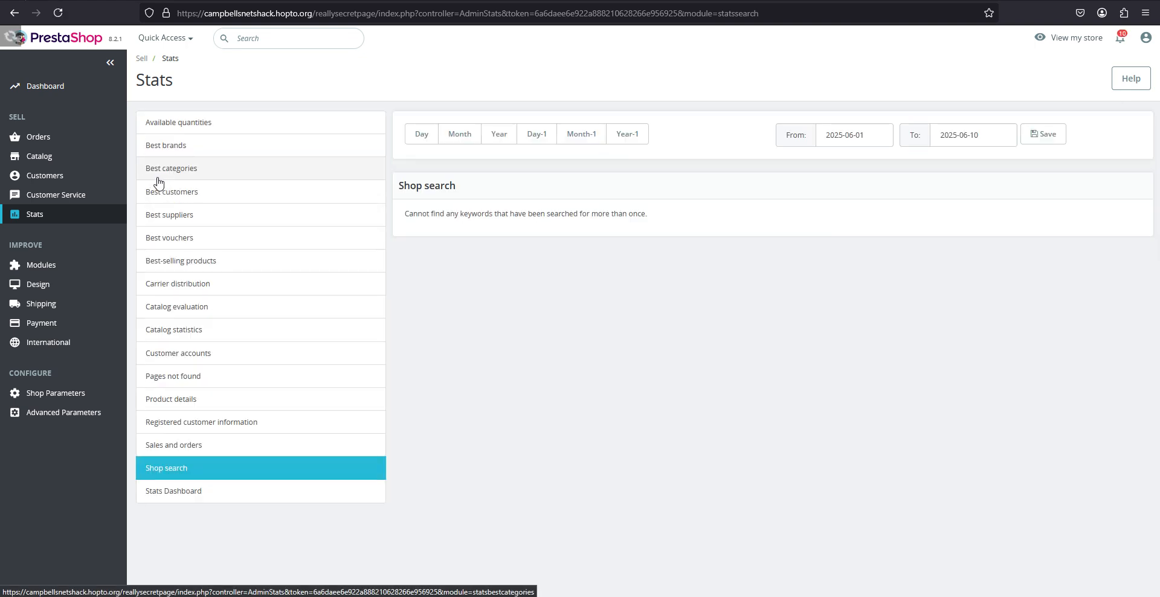
pyautogui.click(167, 451)
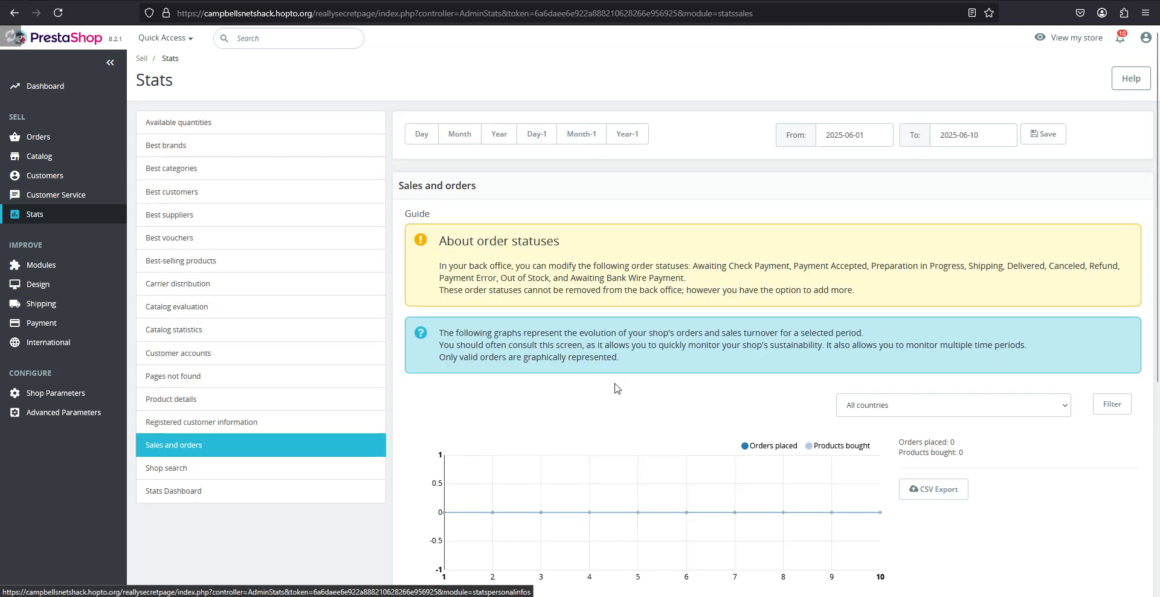
pyautogui.scroll(-2, 659, 402)
pyautogui.scroll(-3, 689, 419)
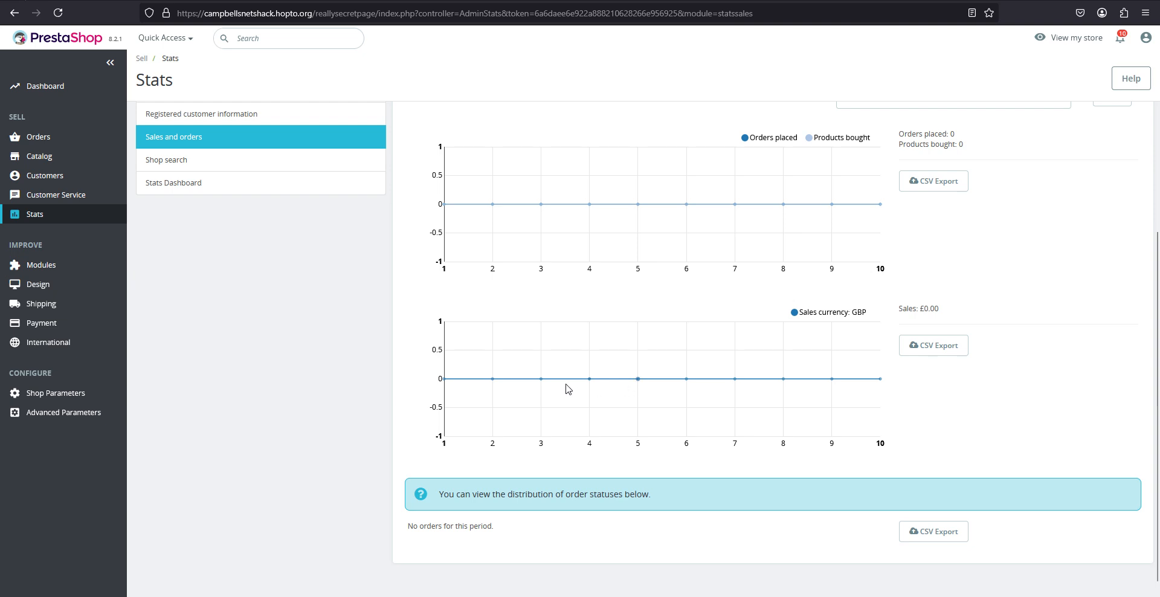
pyautogui.click(210, 176)
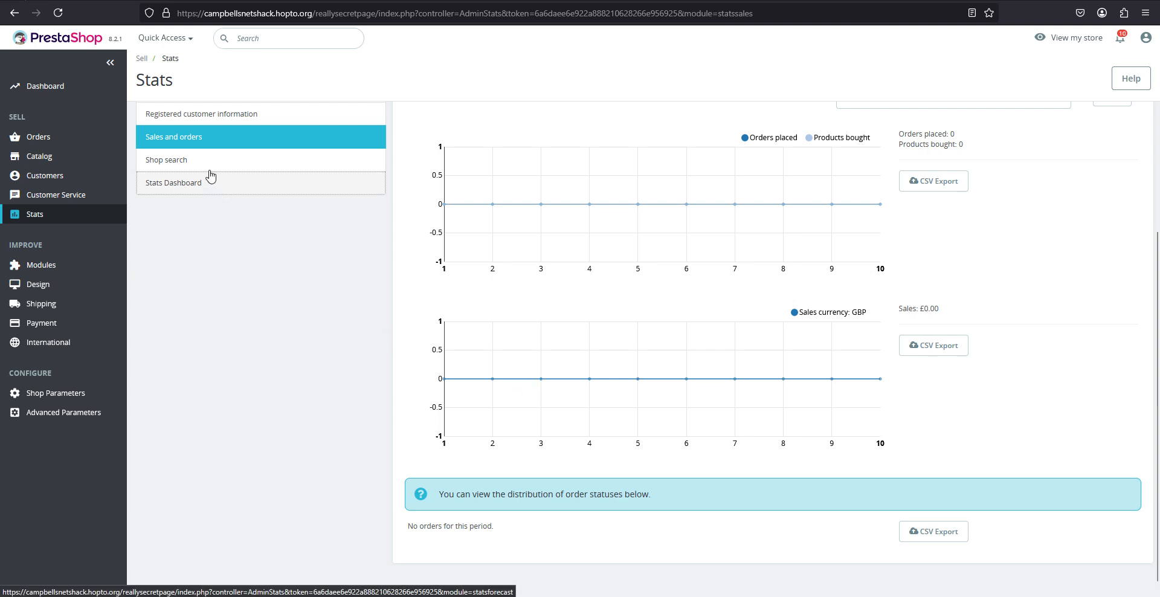
pyautogui.click(212, 167)
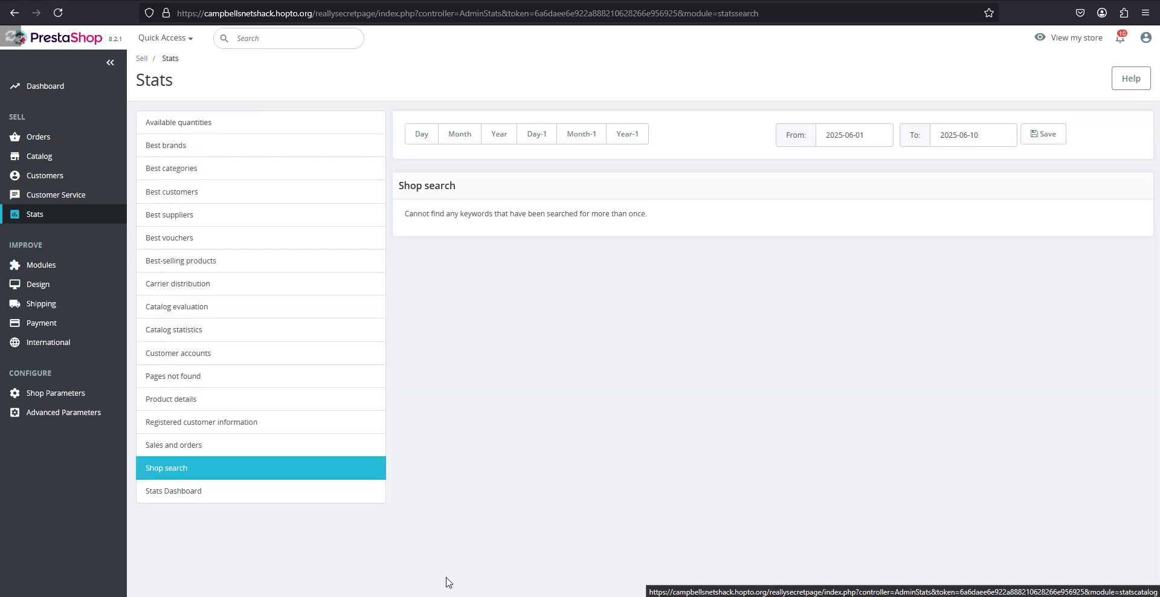
pyautogui.click(246, 490)
pyautogui.scroll(-2, 450, 436)
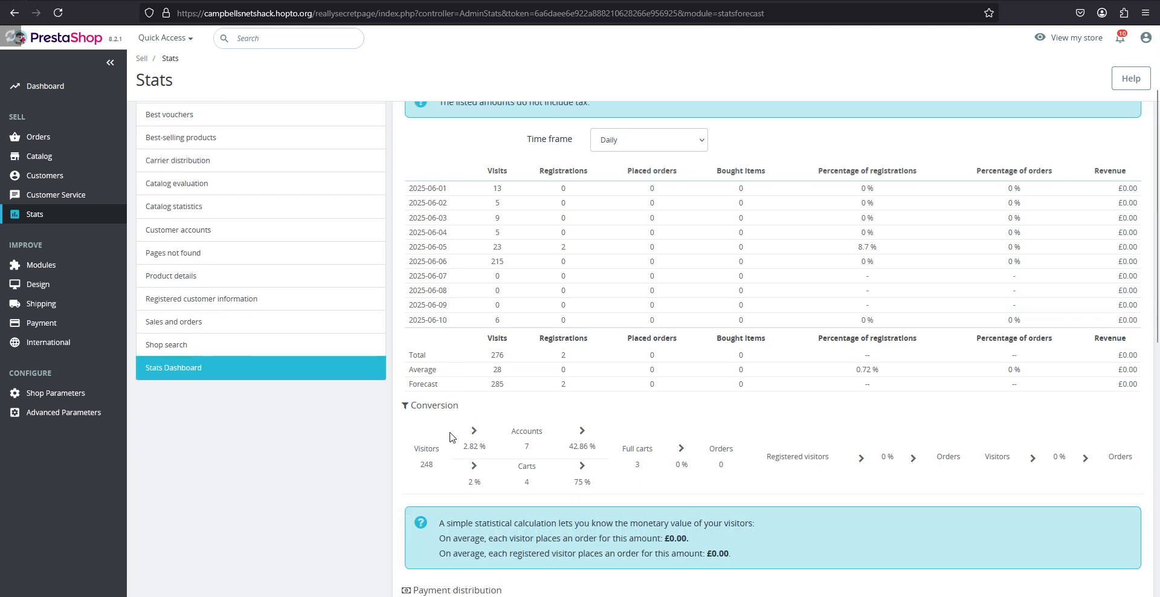
pyautogui.scroll(-3, 441, 444)
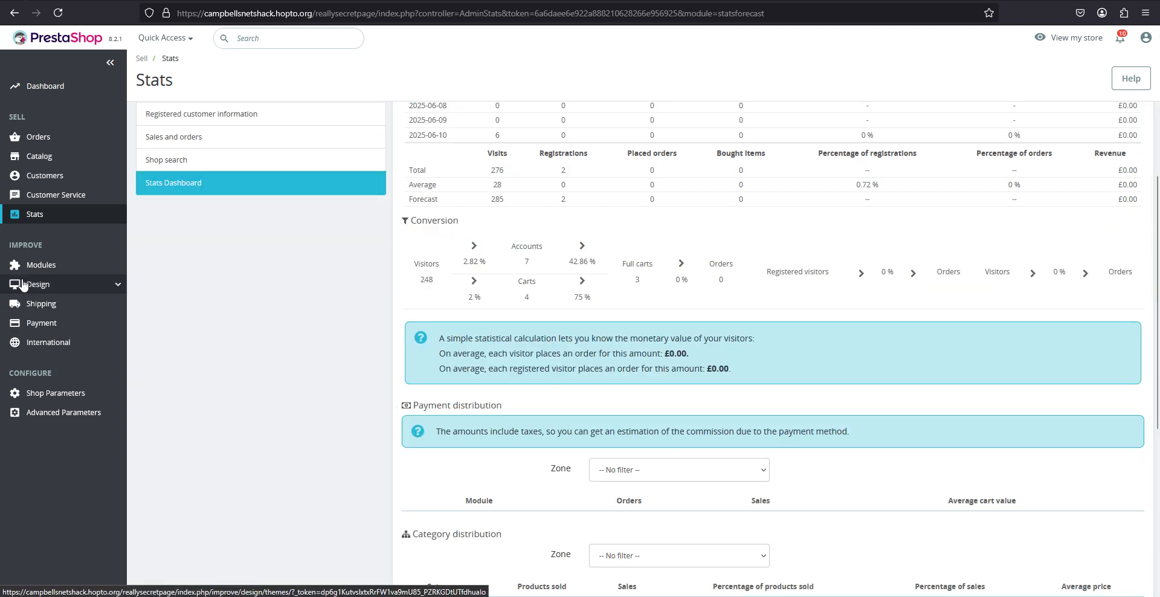
# - Review the Theme & Logo settings and the layout chosen for each page type
pyautogui.click(29, 286)
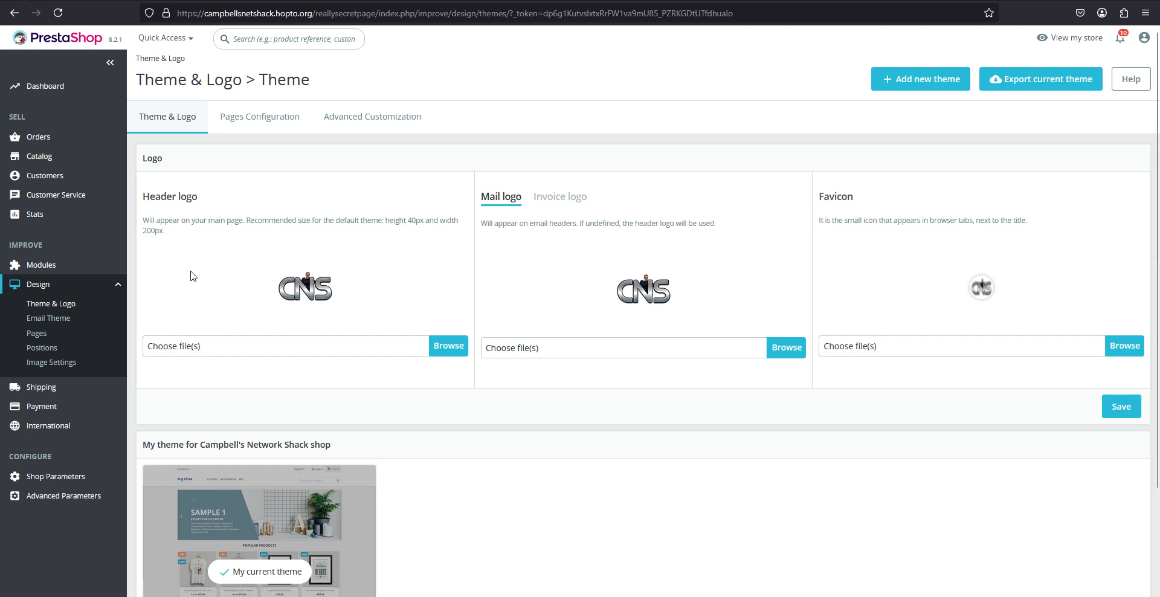
pyautogui.scroll(-2, 201, 275)
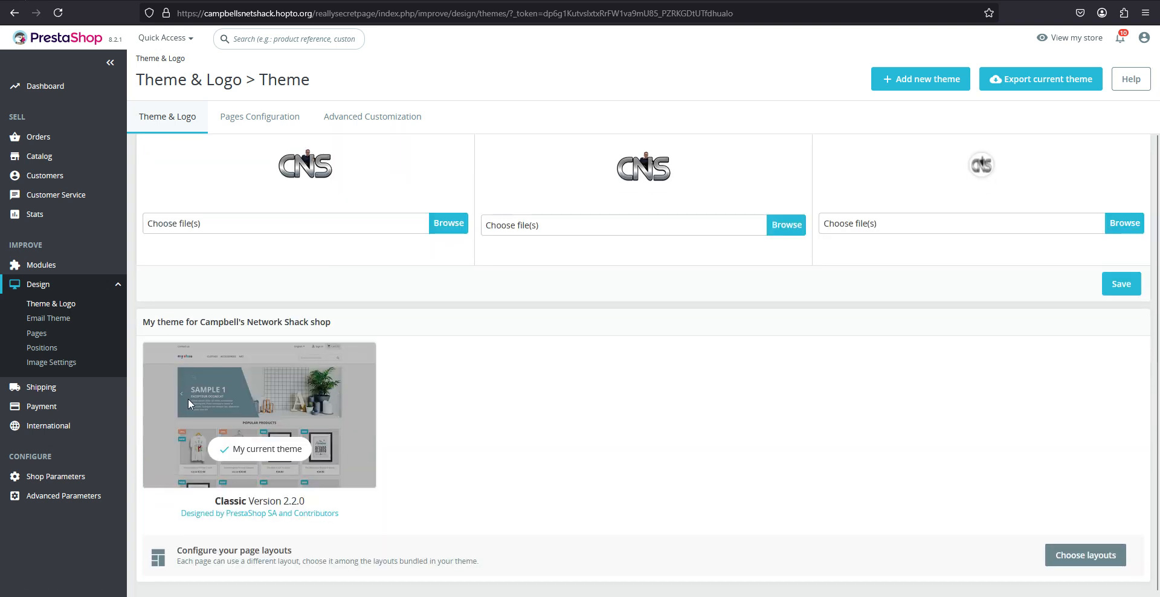
pyautogui.click(1061, 554)
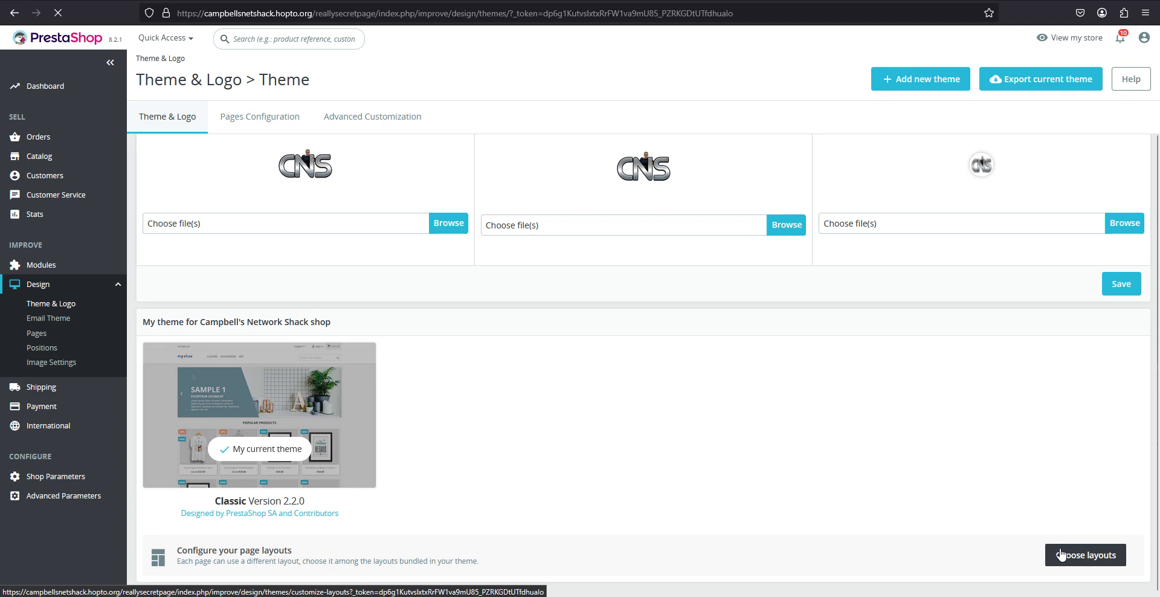
pyautogui.scroll(-12, 312, 243)
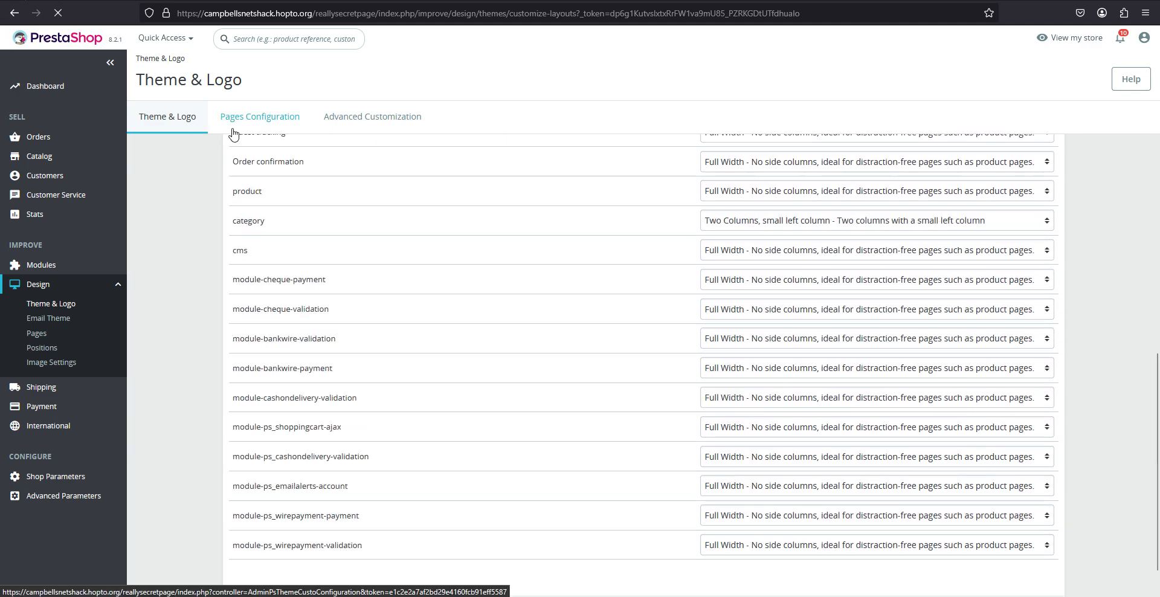
# - Check homepage product block settings, then view Shipping > Carriers listing only Click and collect
pyautogui.click(232, 130)
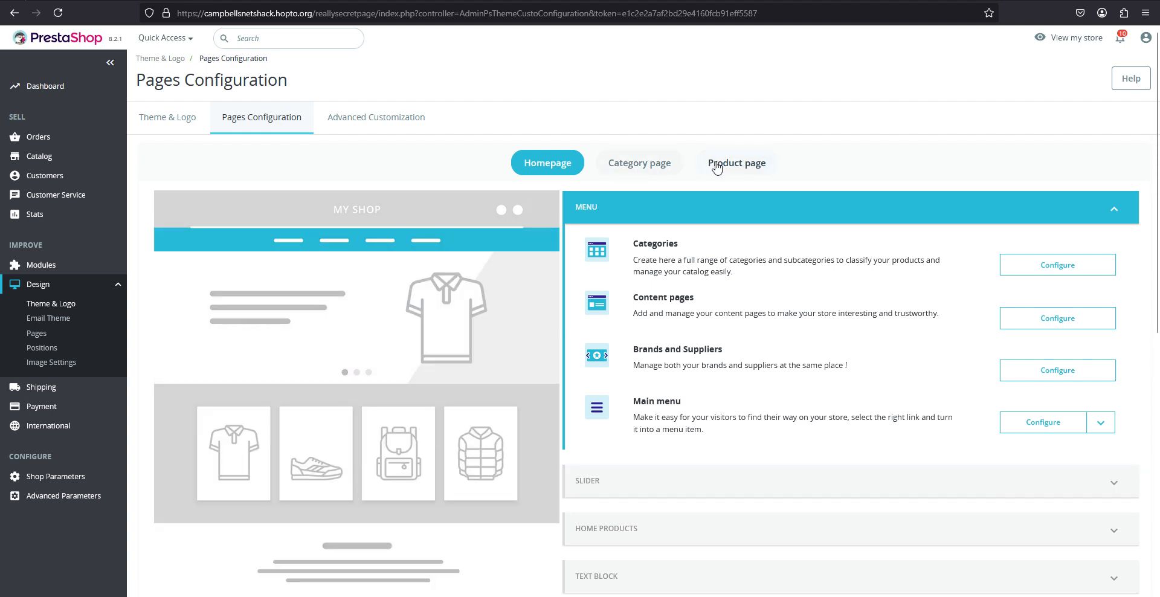
pyautogui.scroll(-2, 314, 326)
pyautogui.click(309, 329)
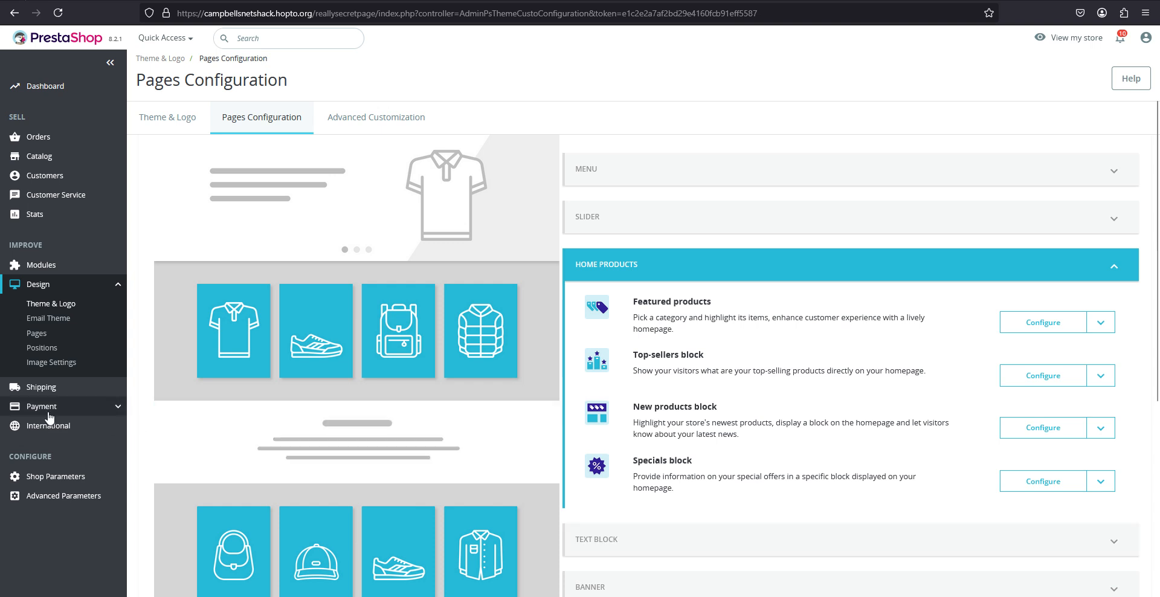
pyautogui.click(48, 392)
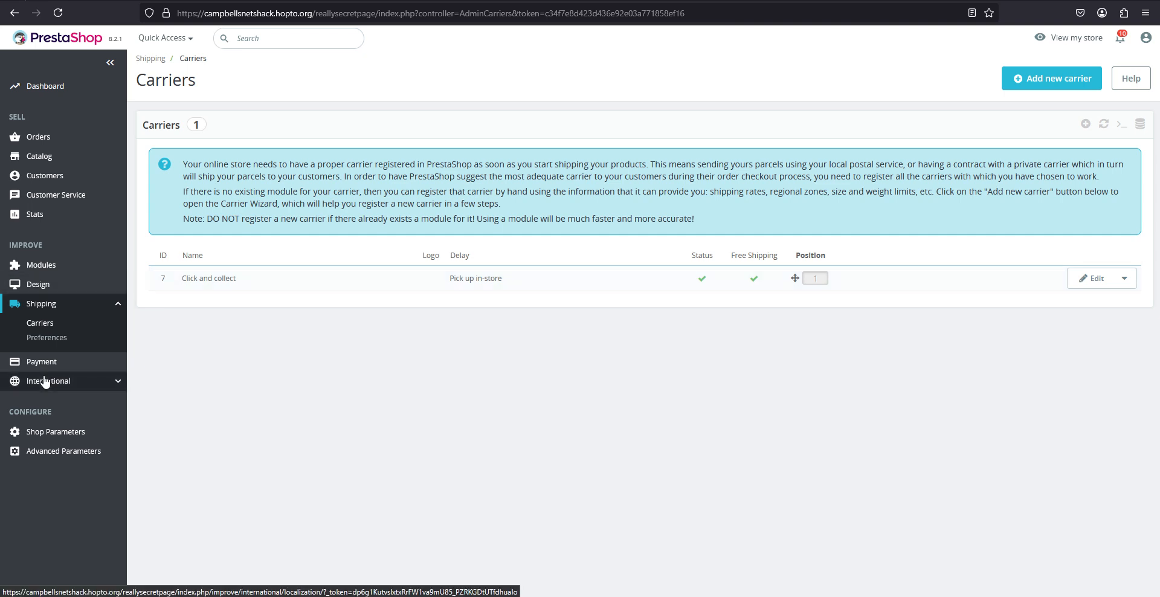
# - Review Payment > Preferences, with Bank transfer and Cash on delivery enabled for GBP and all groups
pyautogui.click(87, 367)
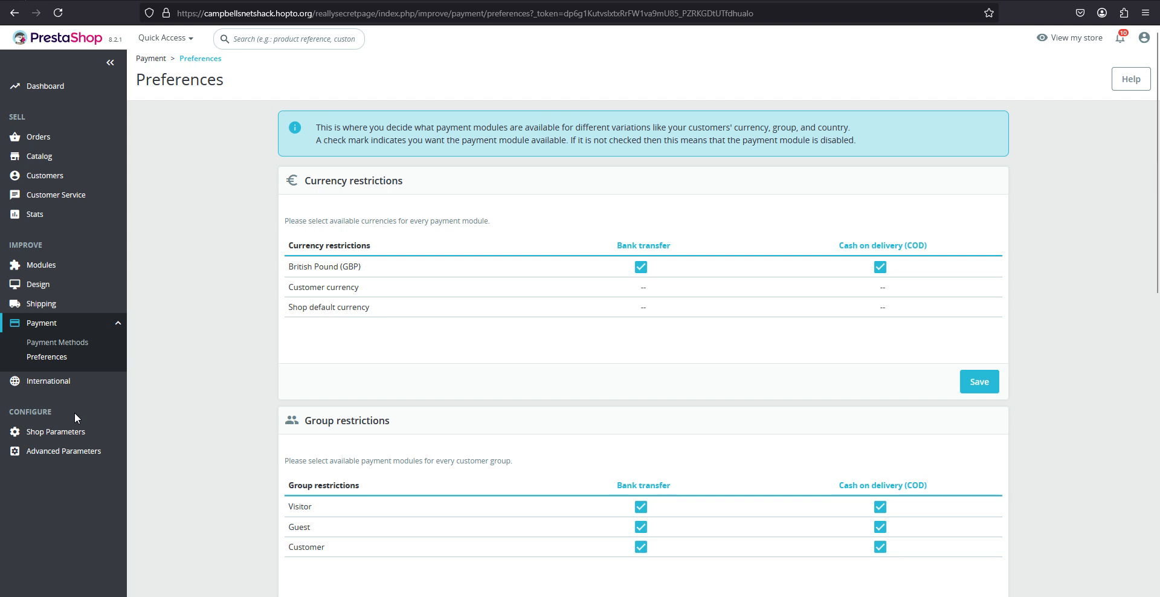
pyautogui.moveTo(57, 432)
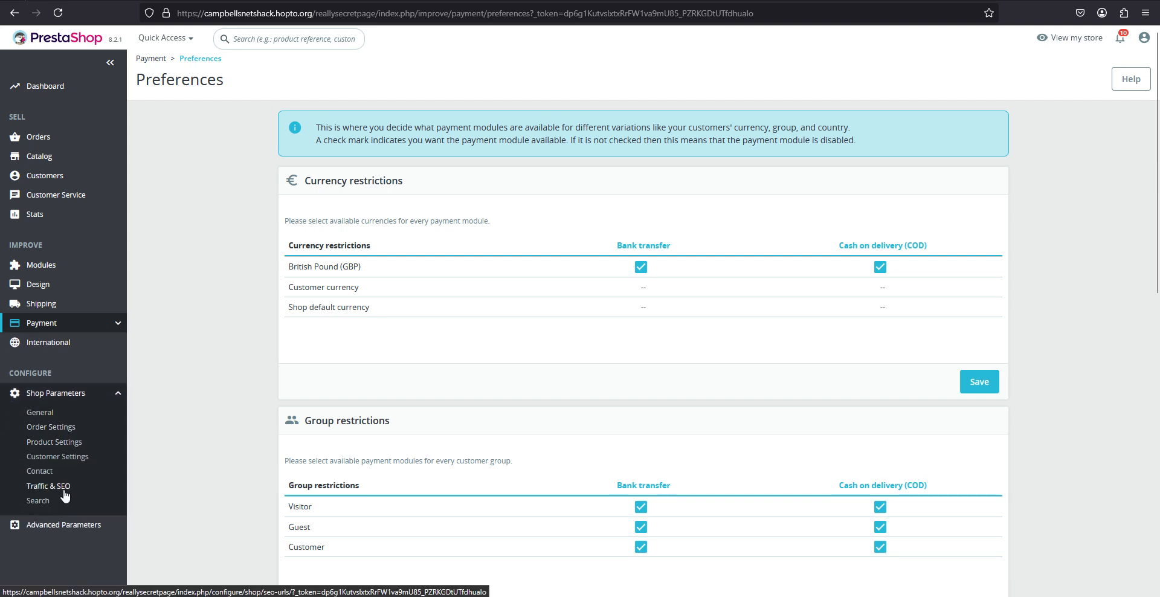
pyautogui.moveTo(38, 525)
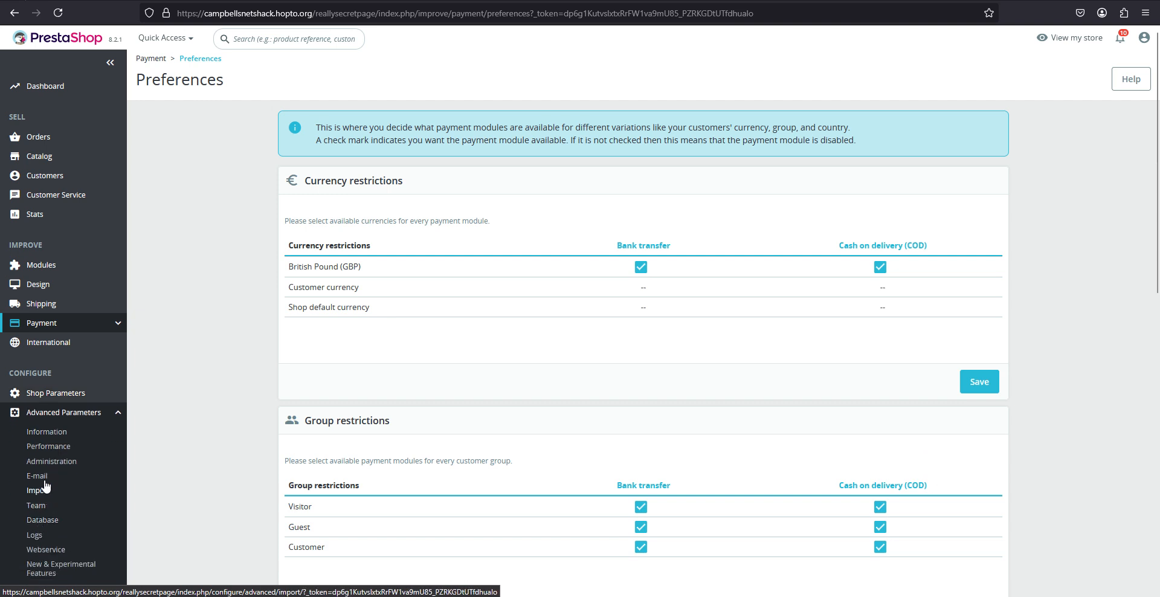
pyautogui.scroll(-3, 32, 523)
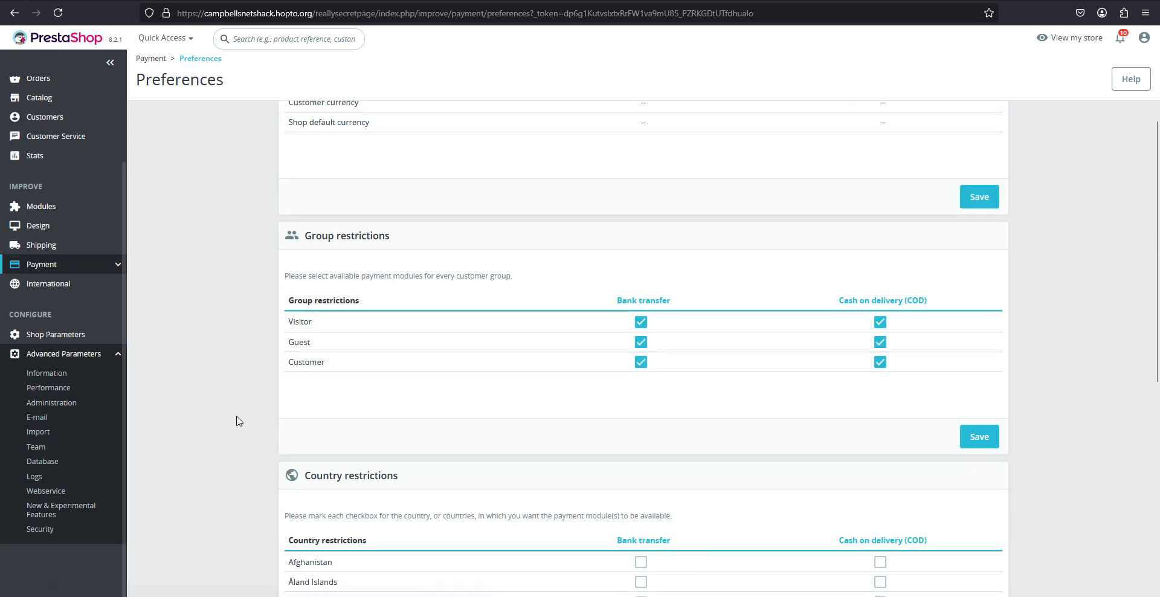
pyautogui.scroll(2, 197, 393)
pyautogui.scroll(1, 117, 252)
pyautogui.scroll(1, 200, 121)
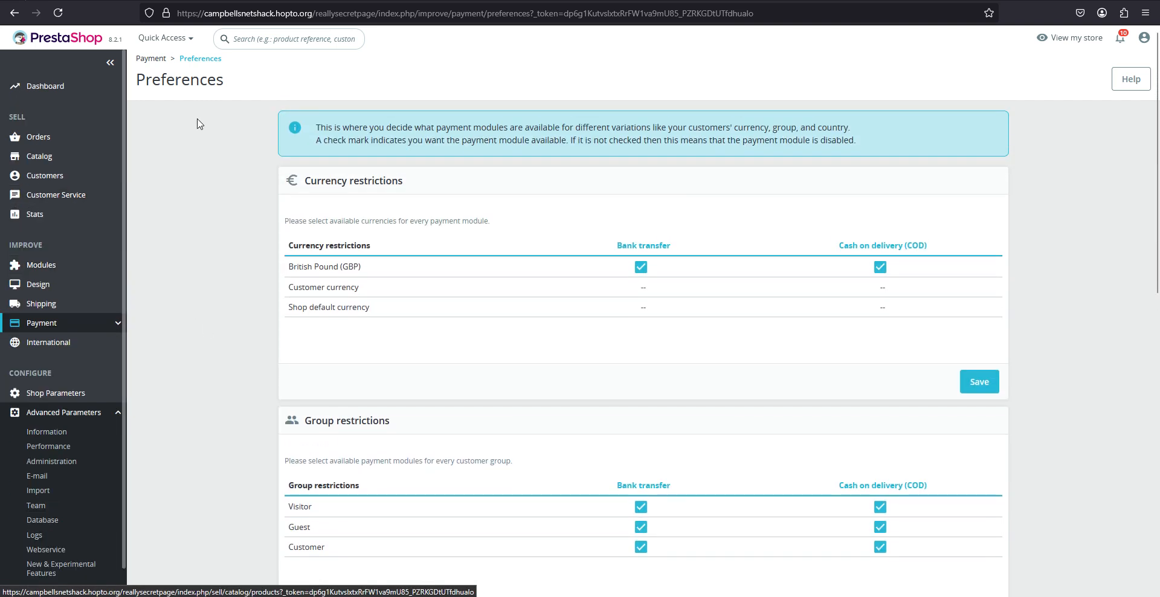